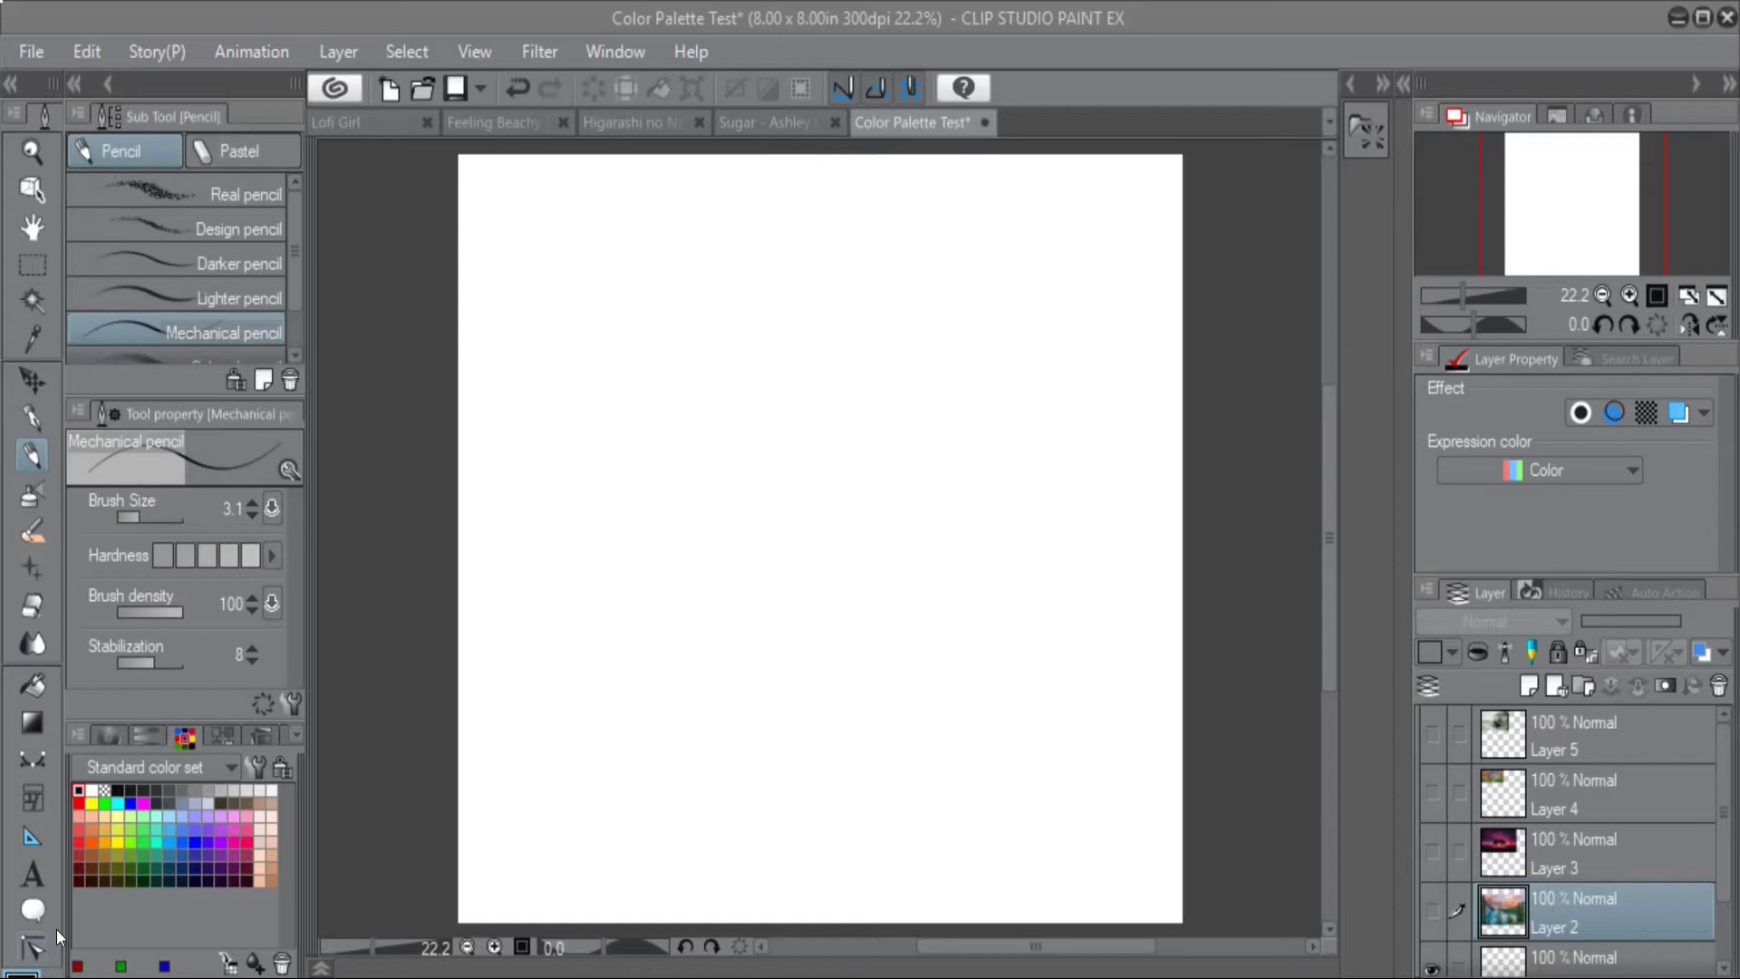
Step: Browse the list of colour sets without changing the active set
left_click(231, 766)
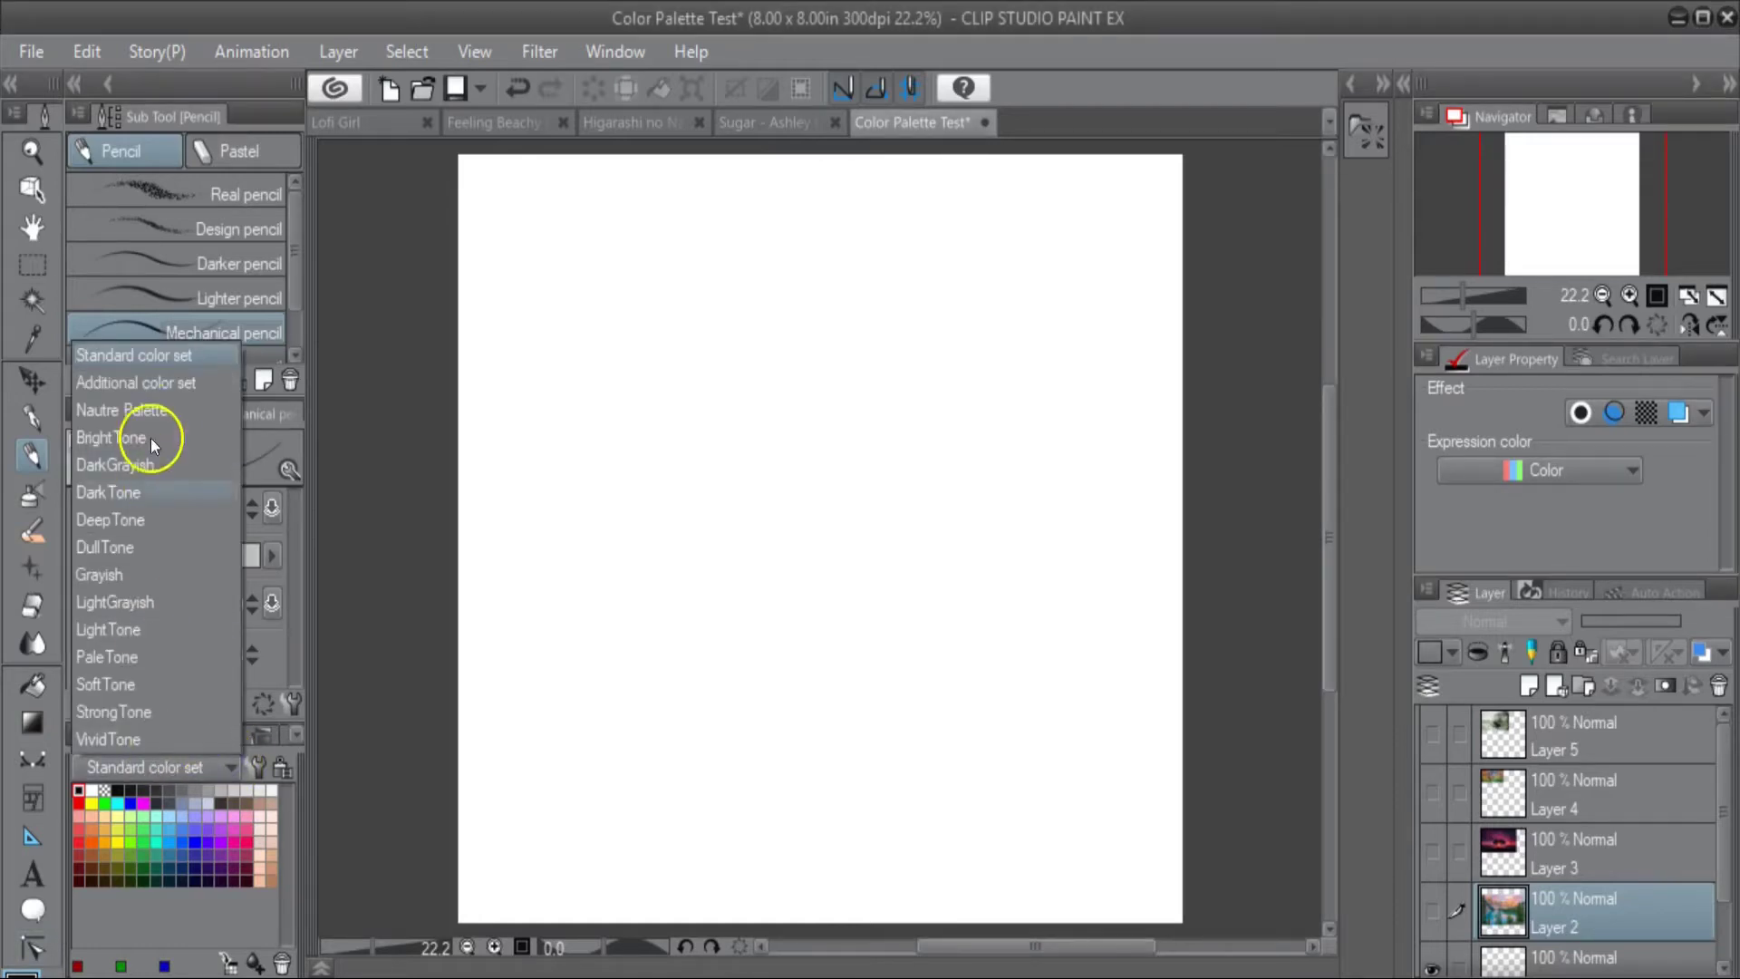
left_click(214, 900)
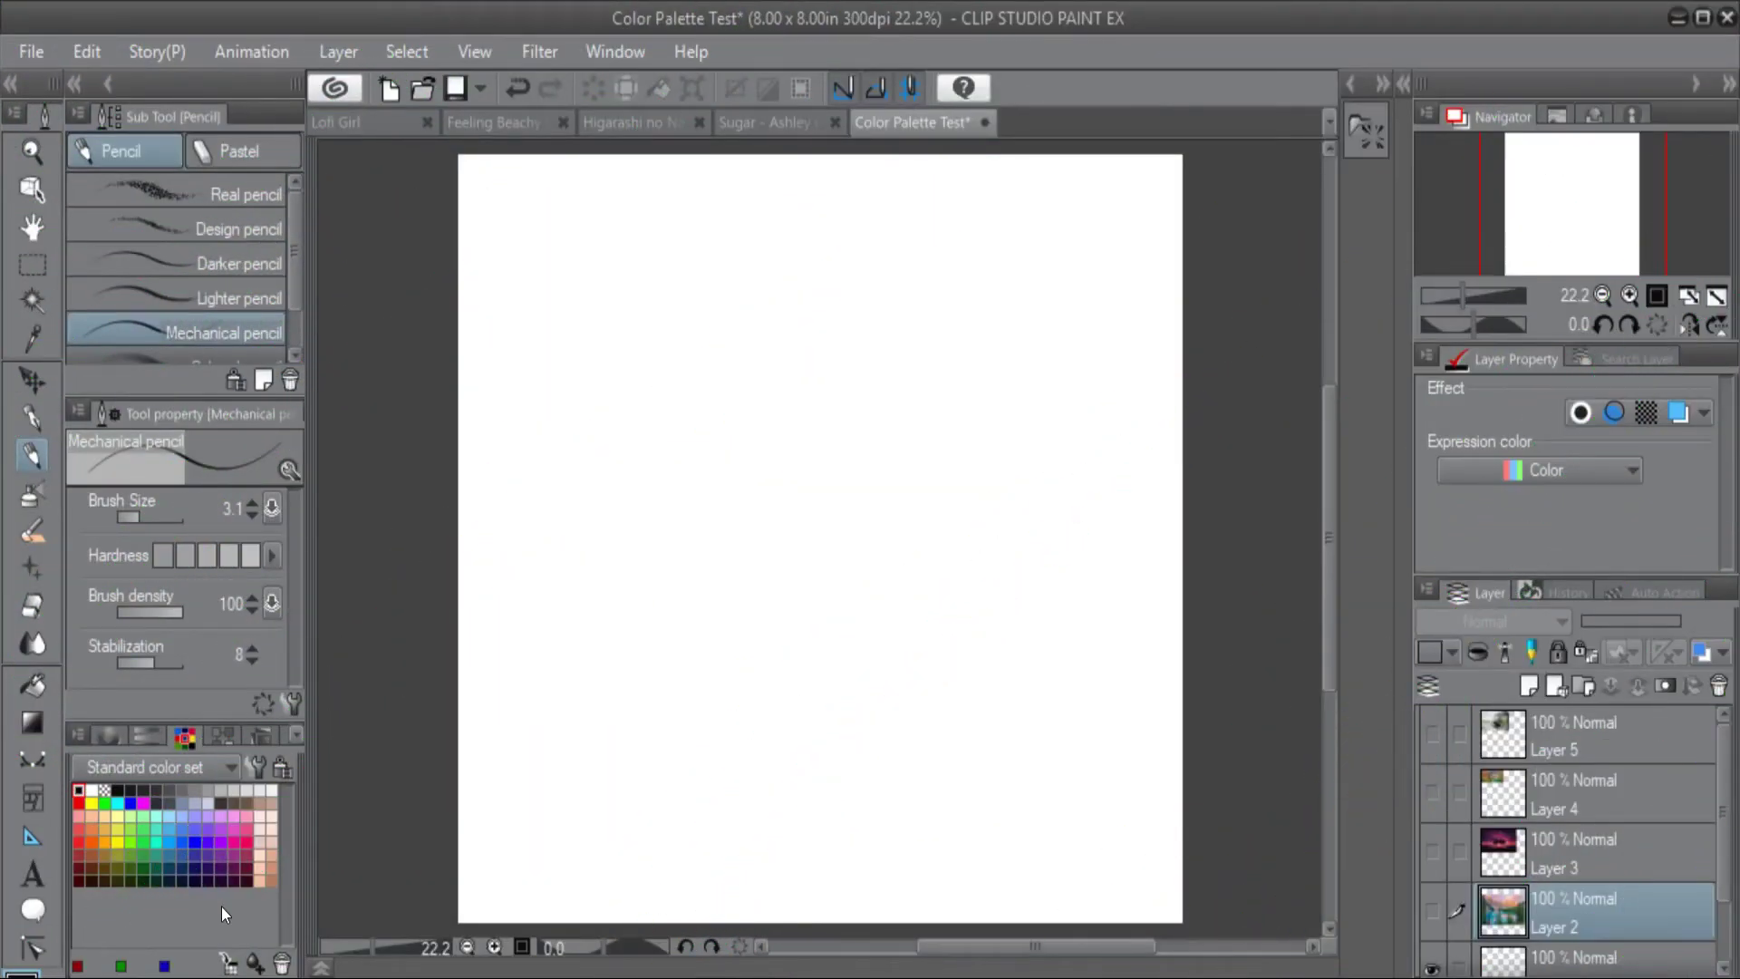
left_click(221, 768)
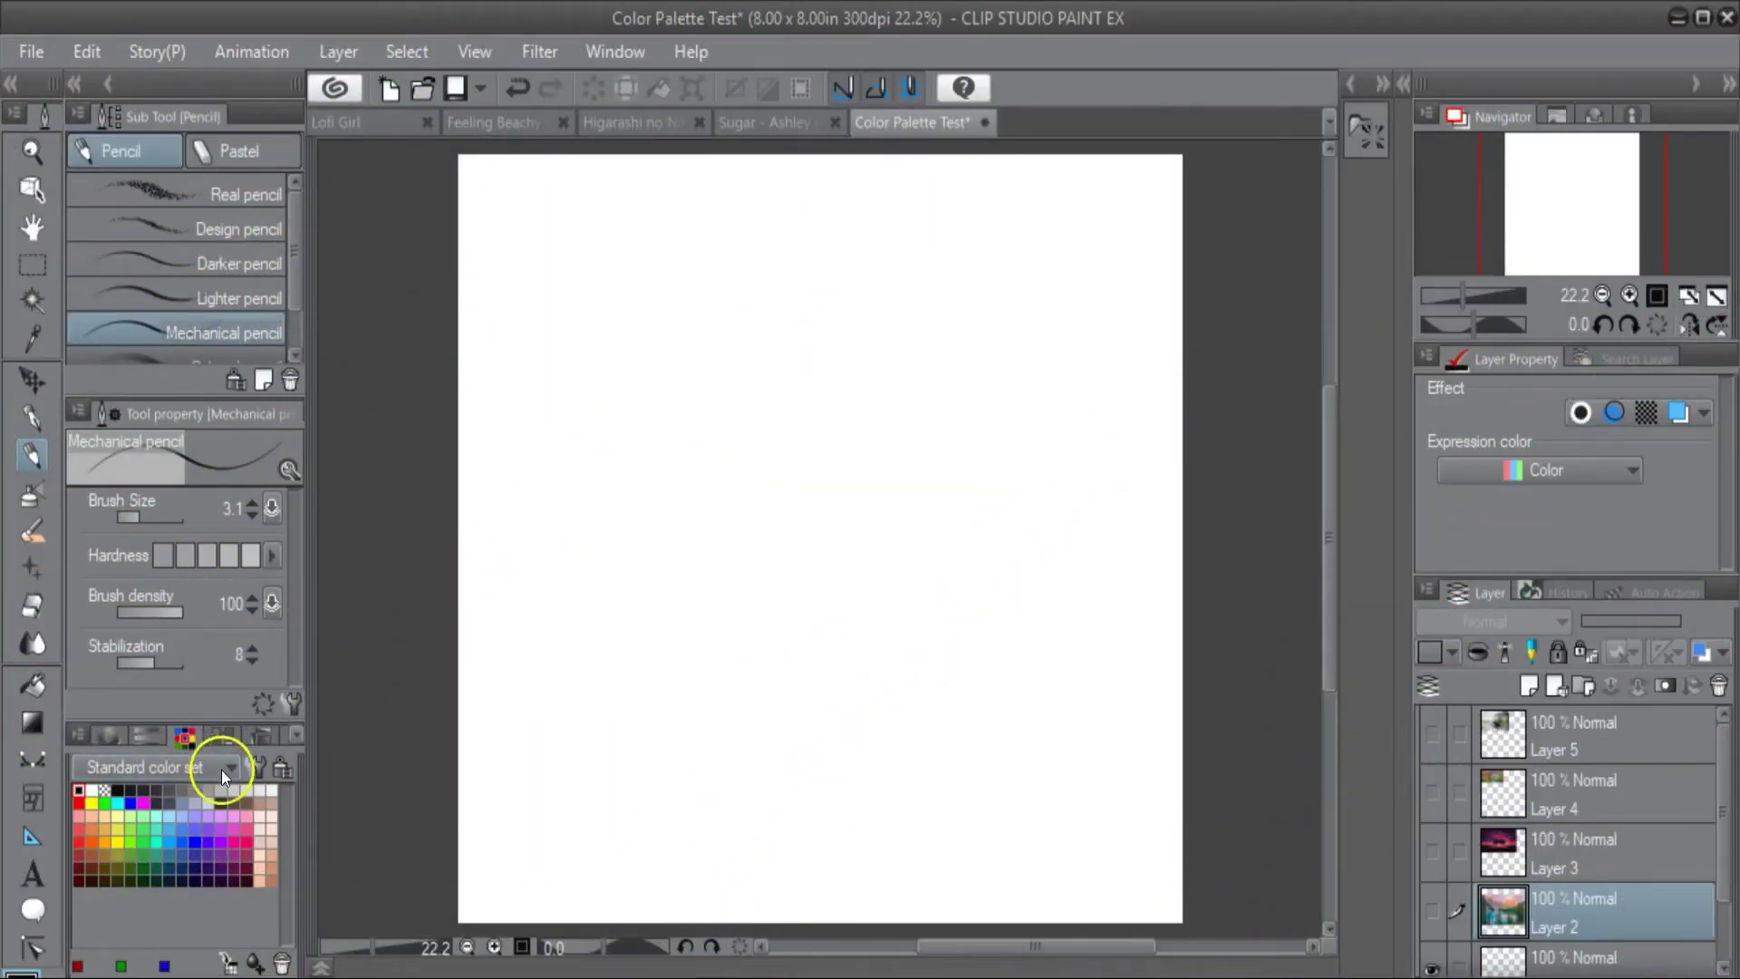
left_click(199, 893)
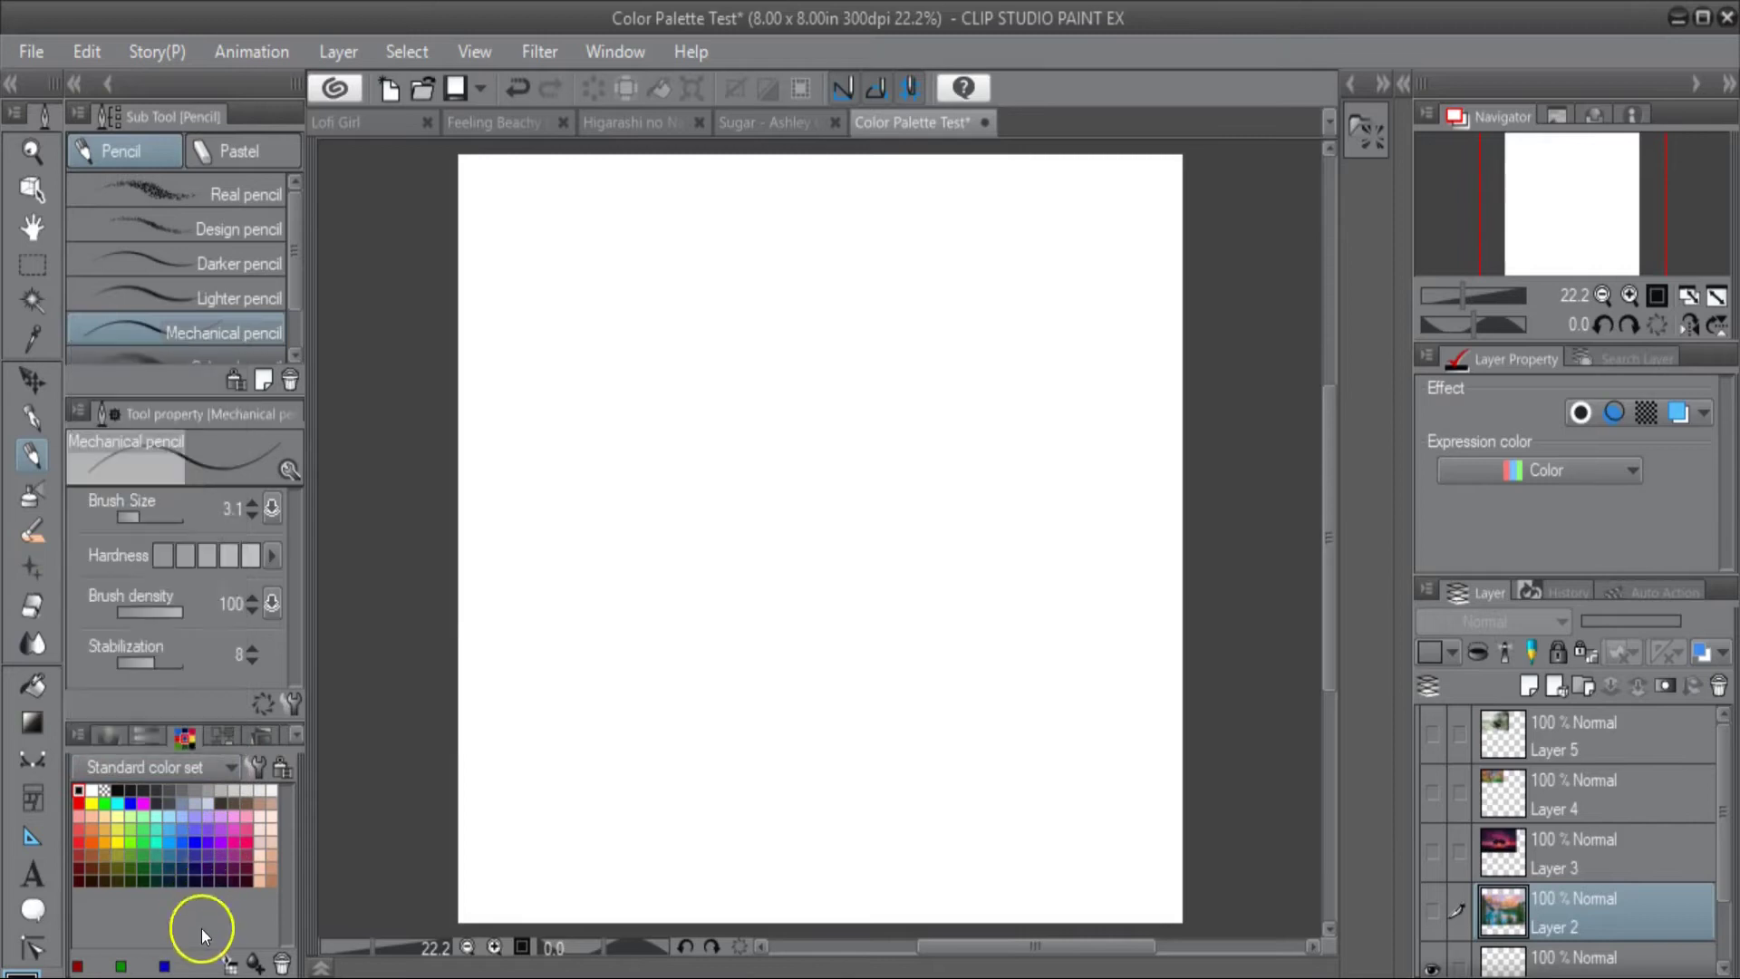
Step: Check the colour wheel, pick a dark blue swatch, and bring up the Edit color set dialog
left_click(106, 736)
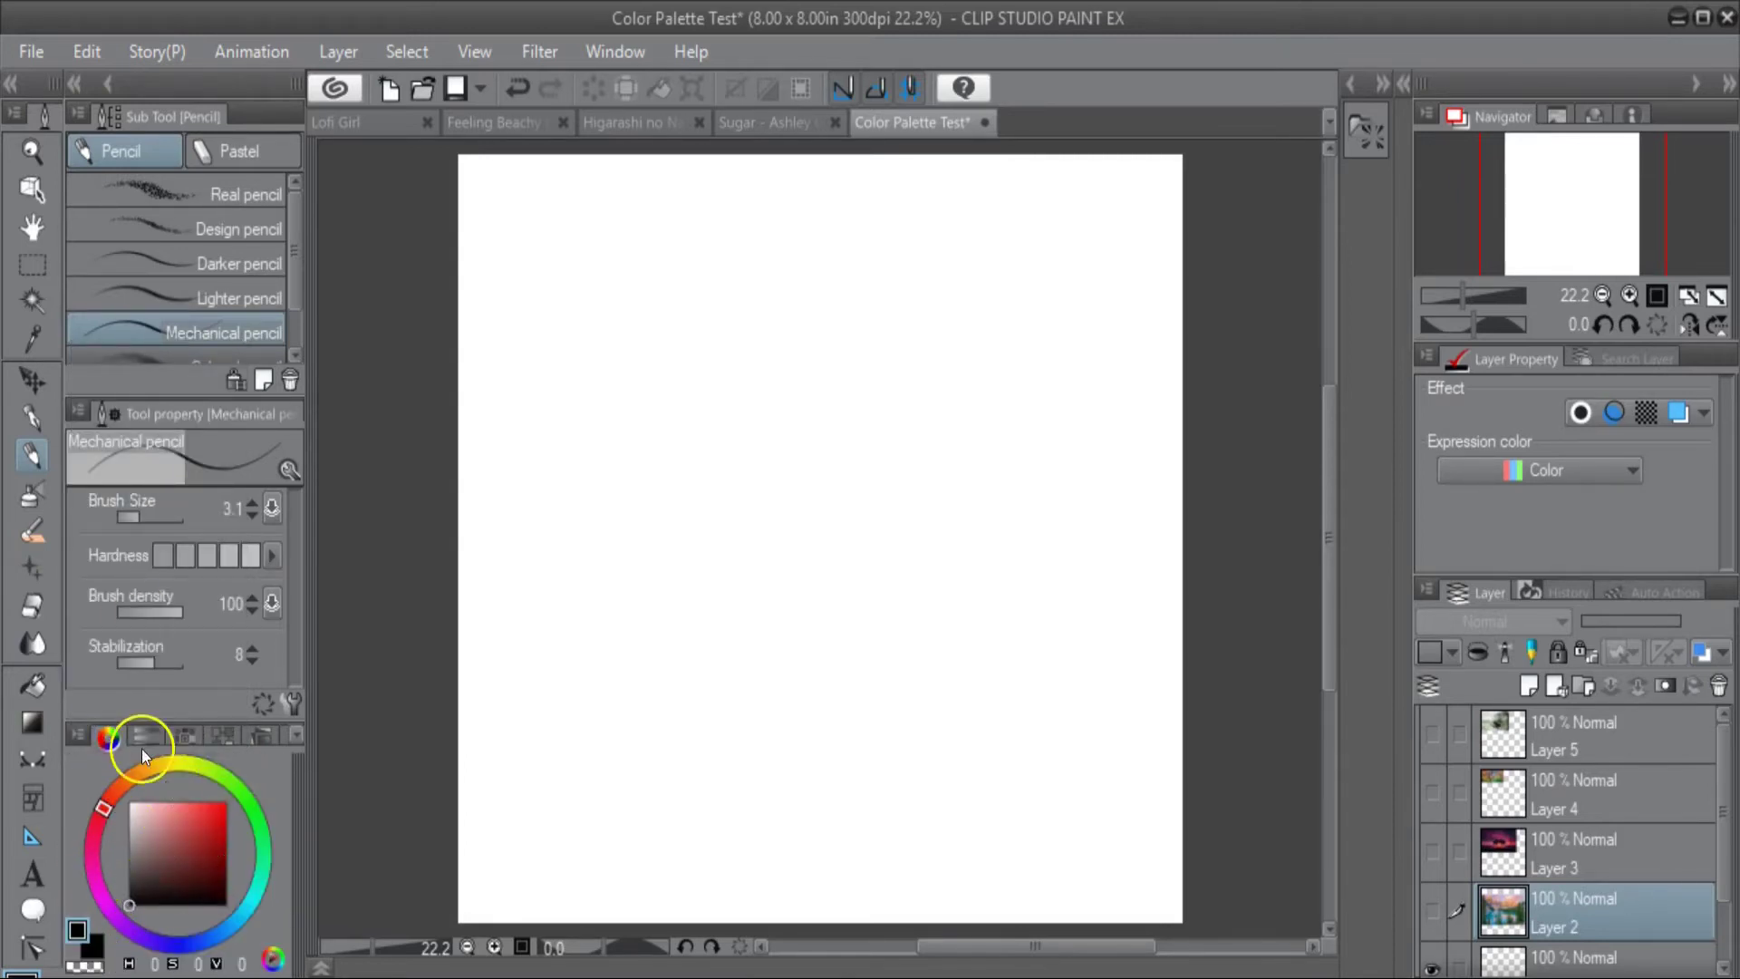
left_click(182, 734)
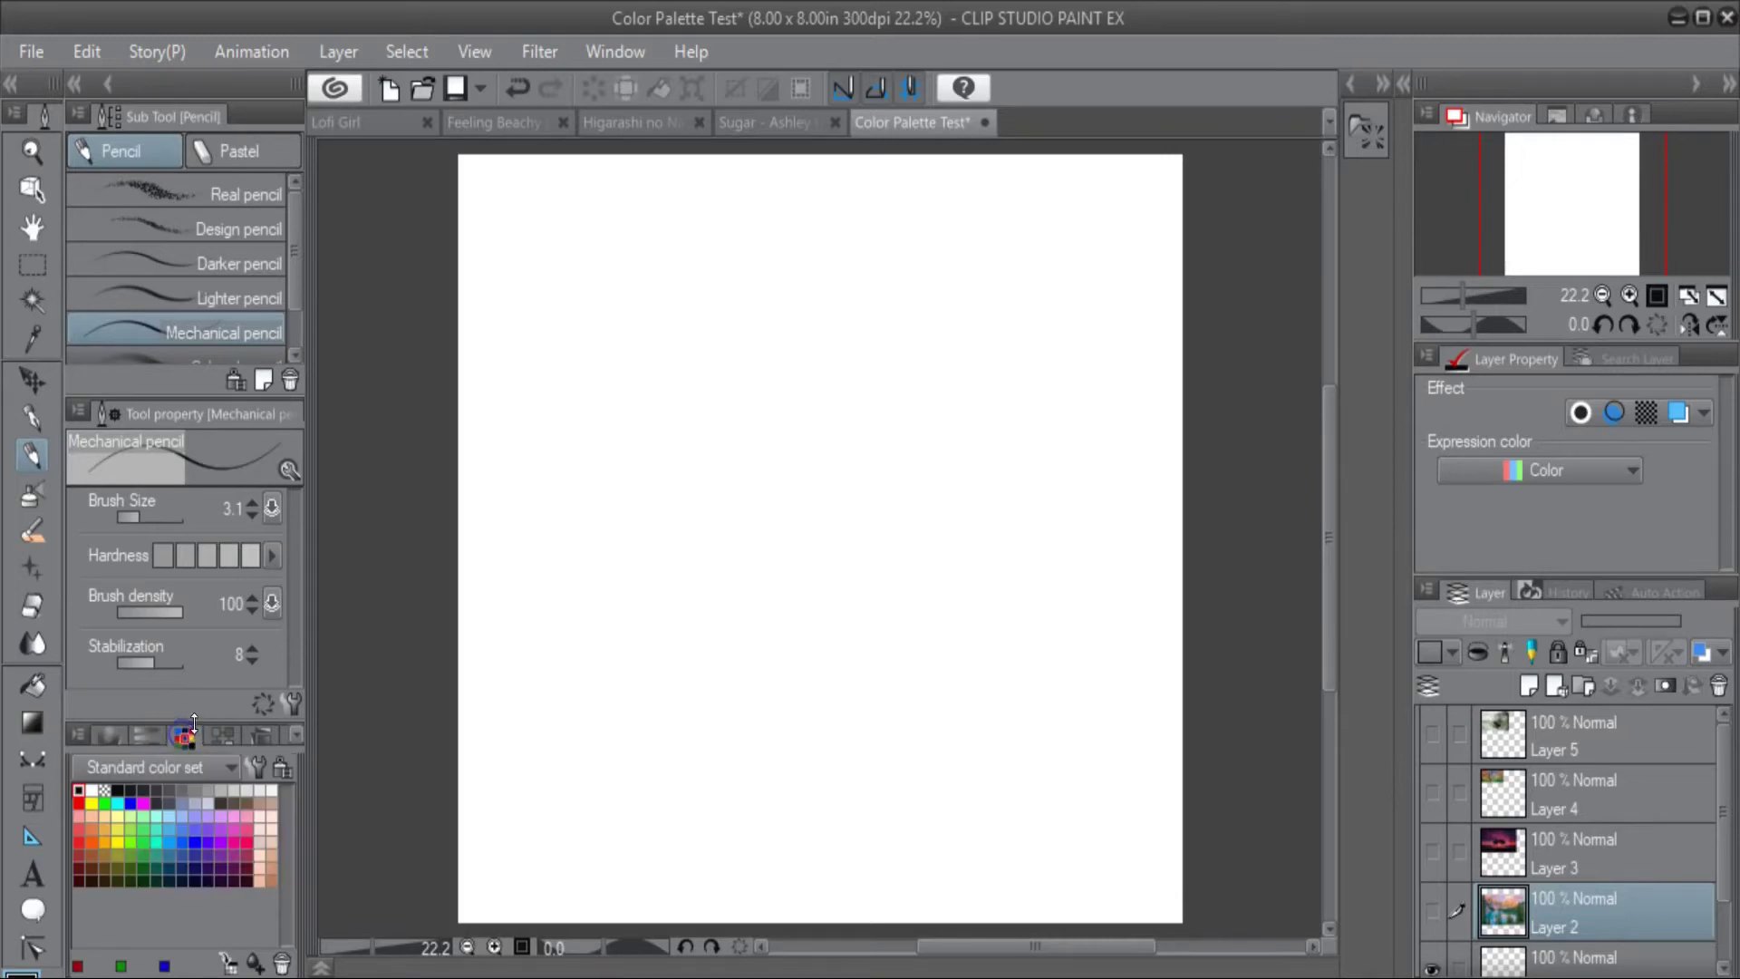
left_click(207, 875)
left_click(253, 767)
Step: Duplicate the Standard color set as 'Midnight Palette' and make it the current set
left_click(820, 352)
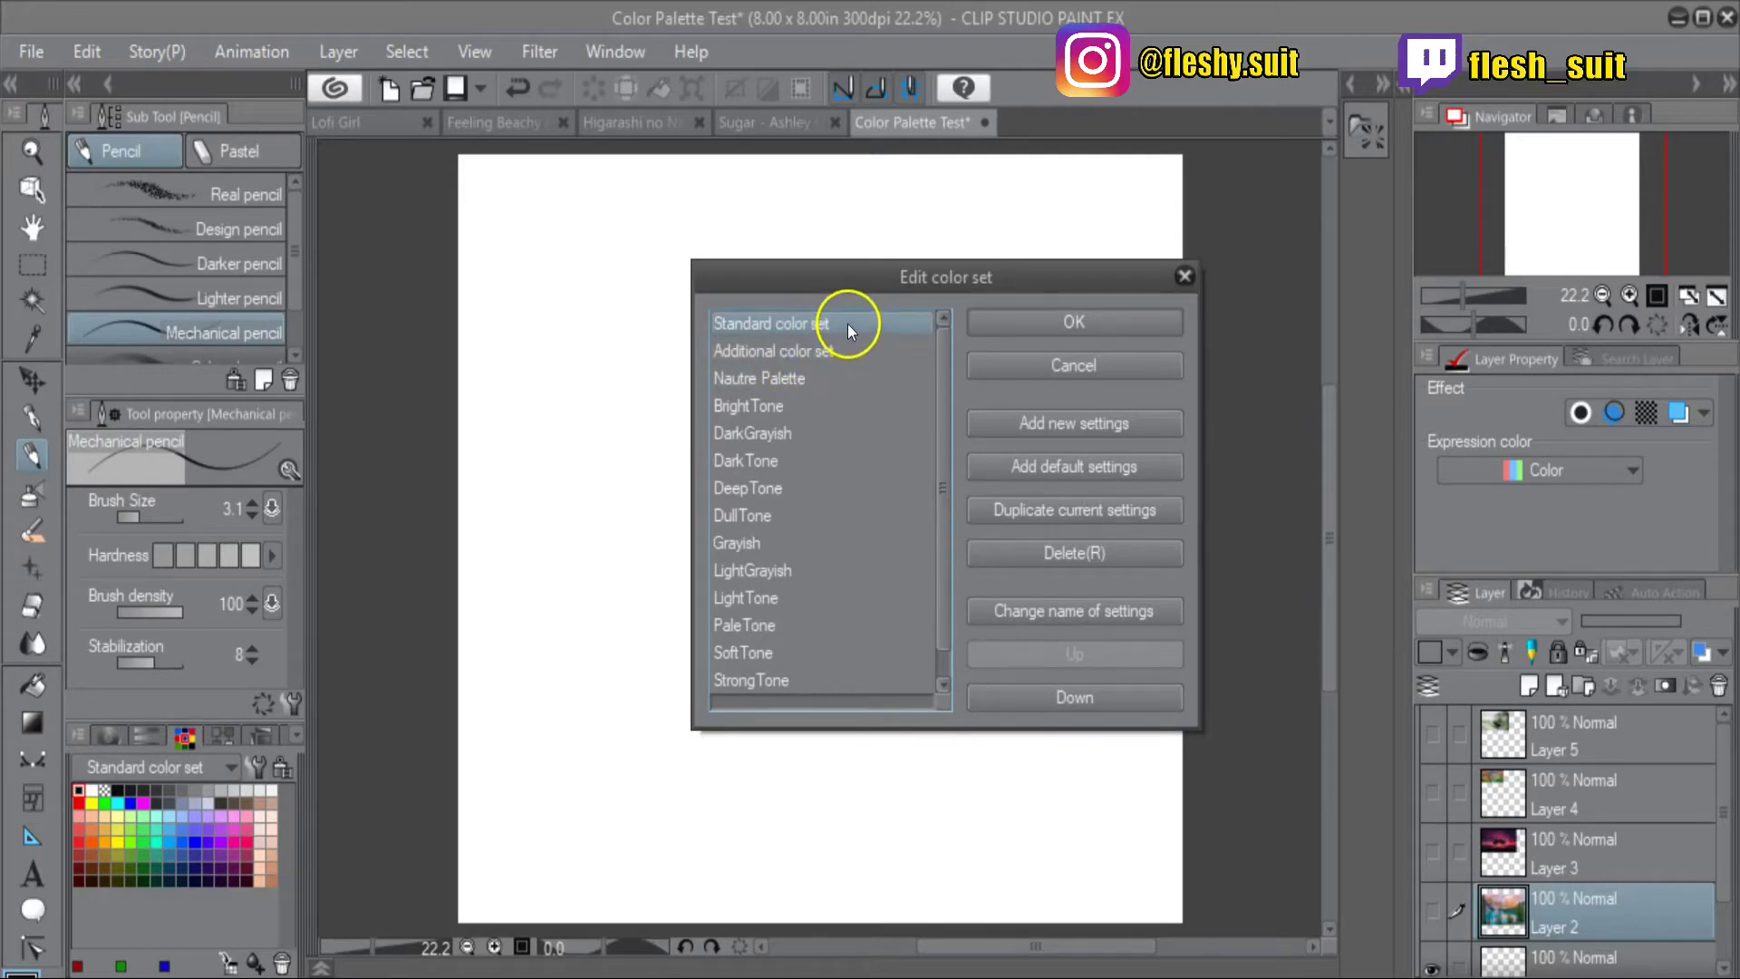
left_click(1096, 507)
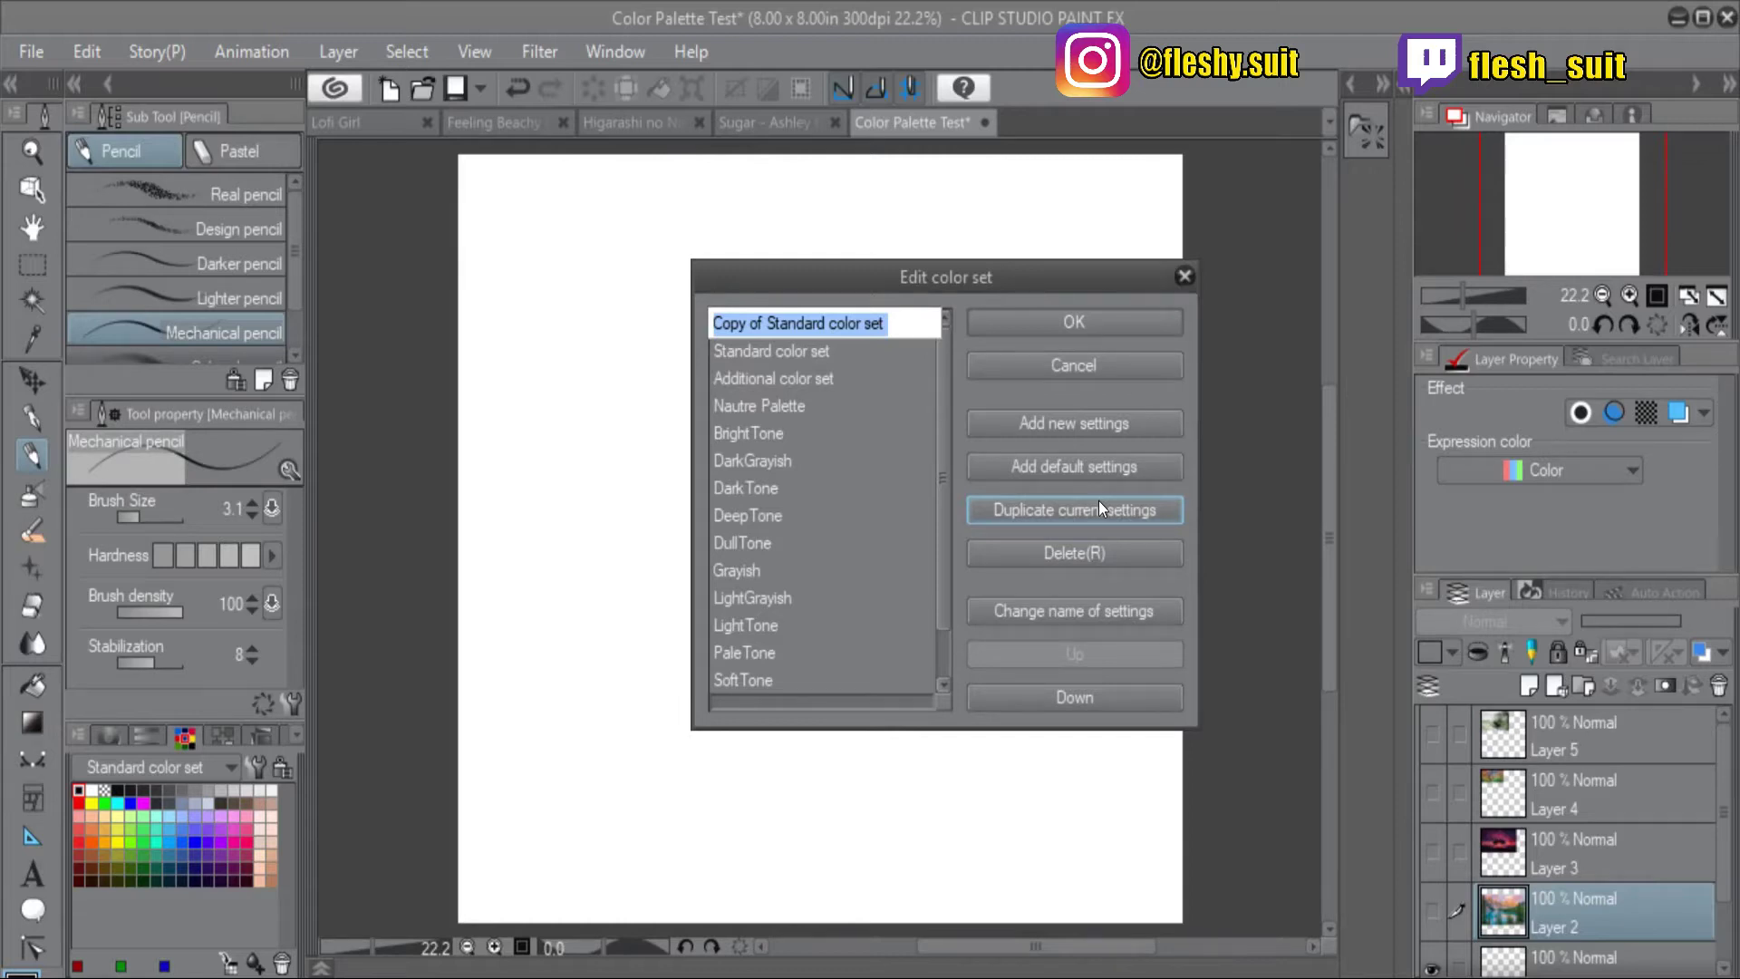
type("Midni")
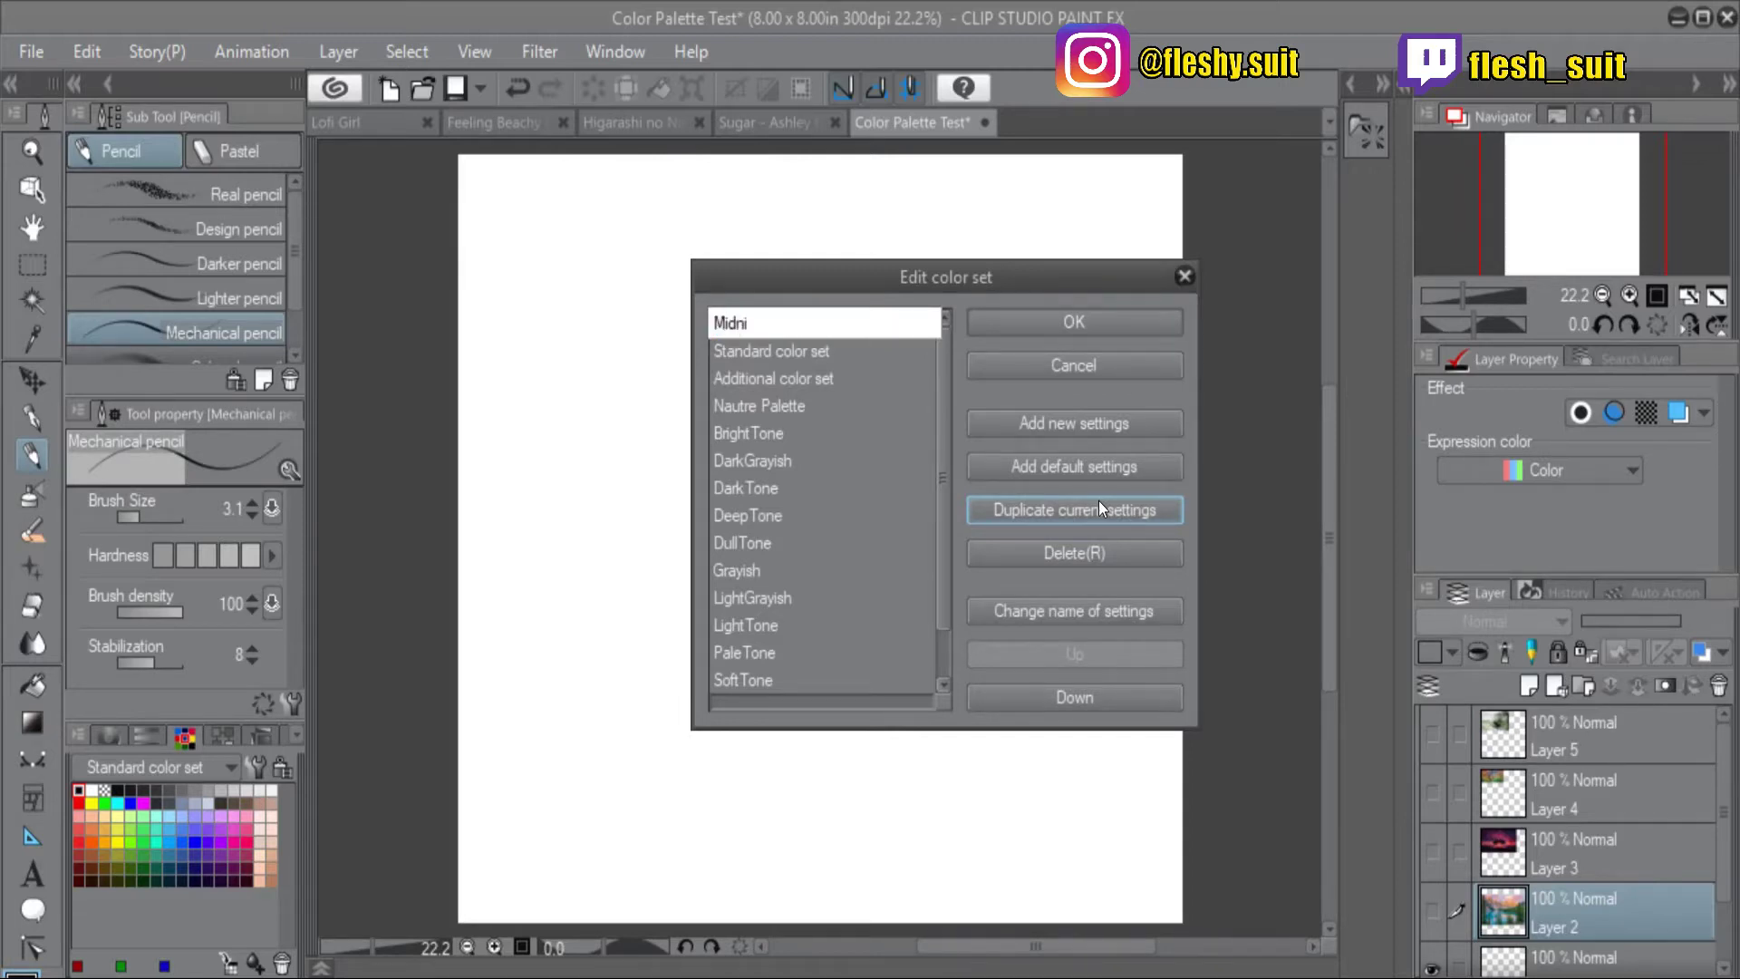
type("ght Palette")
key("Return")
left_click(1106, 324)
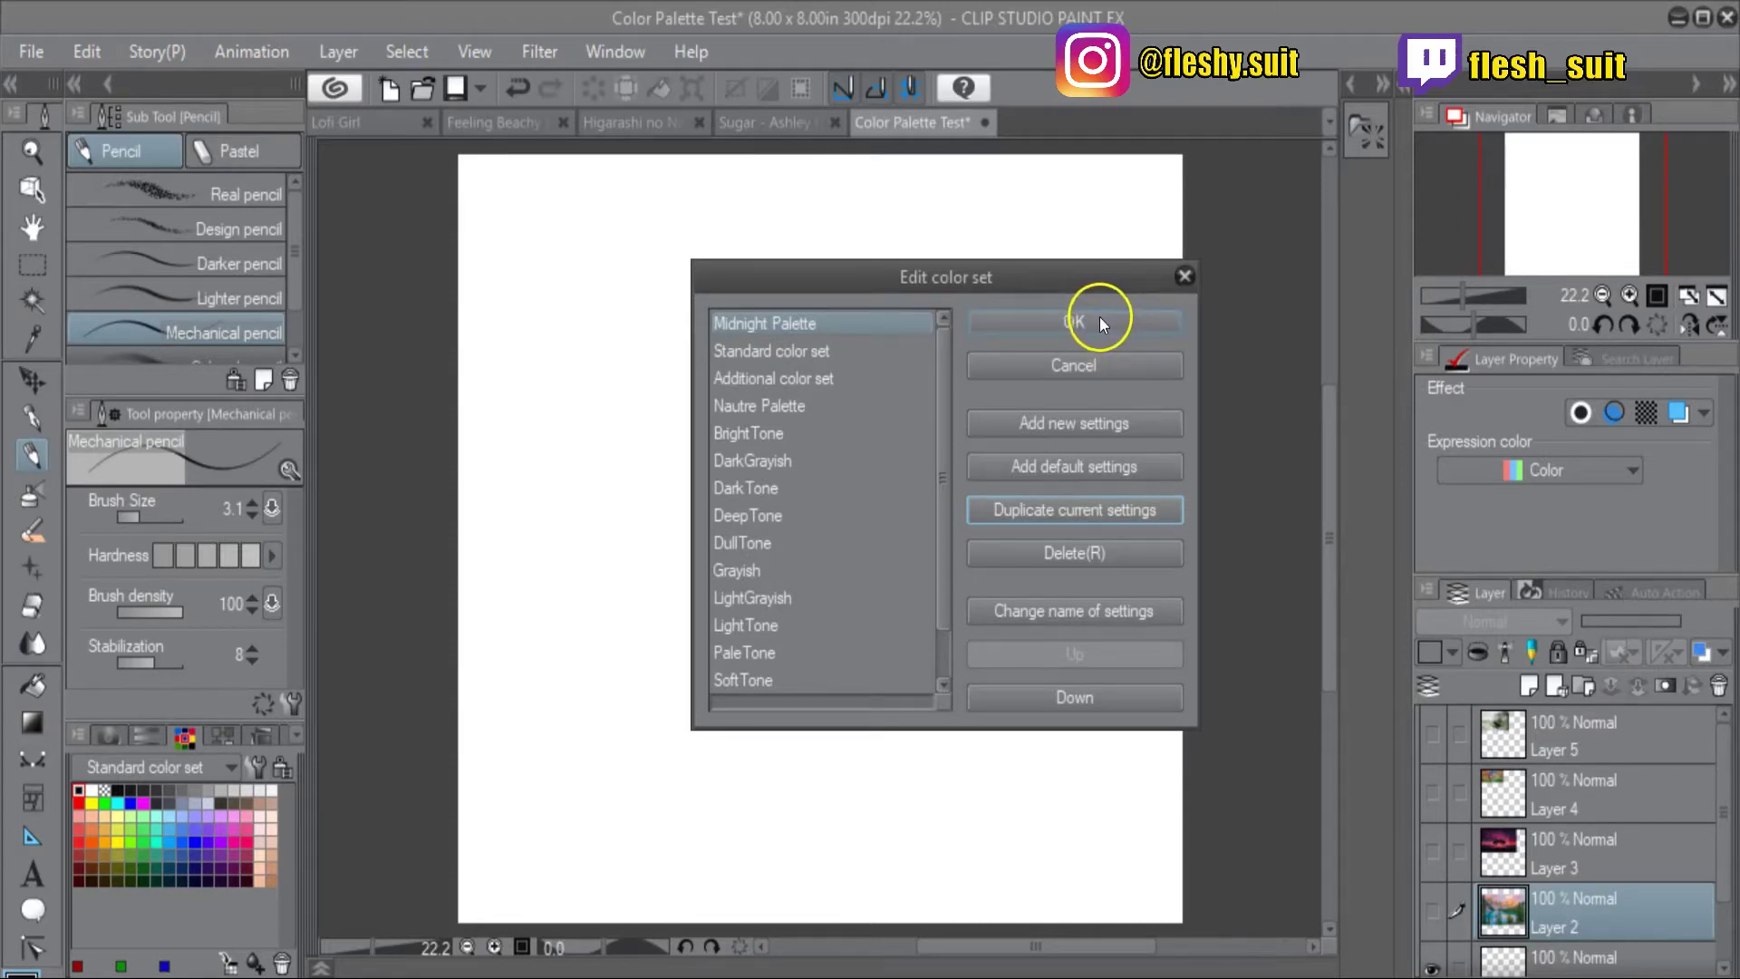
left_click(1101, 318)
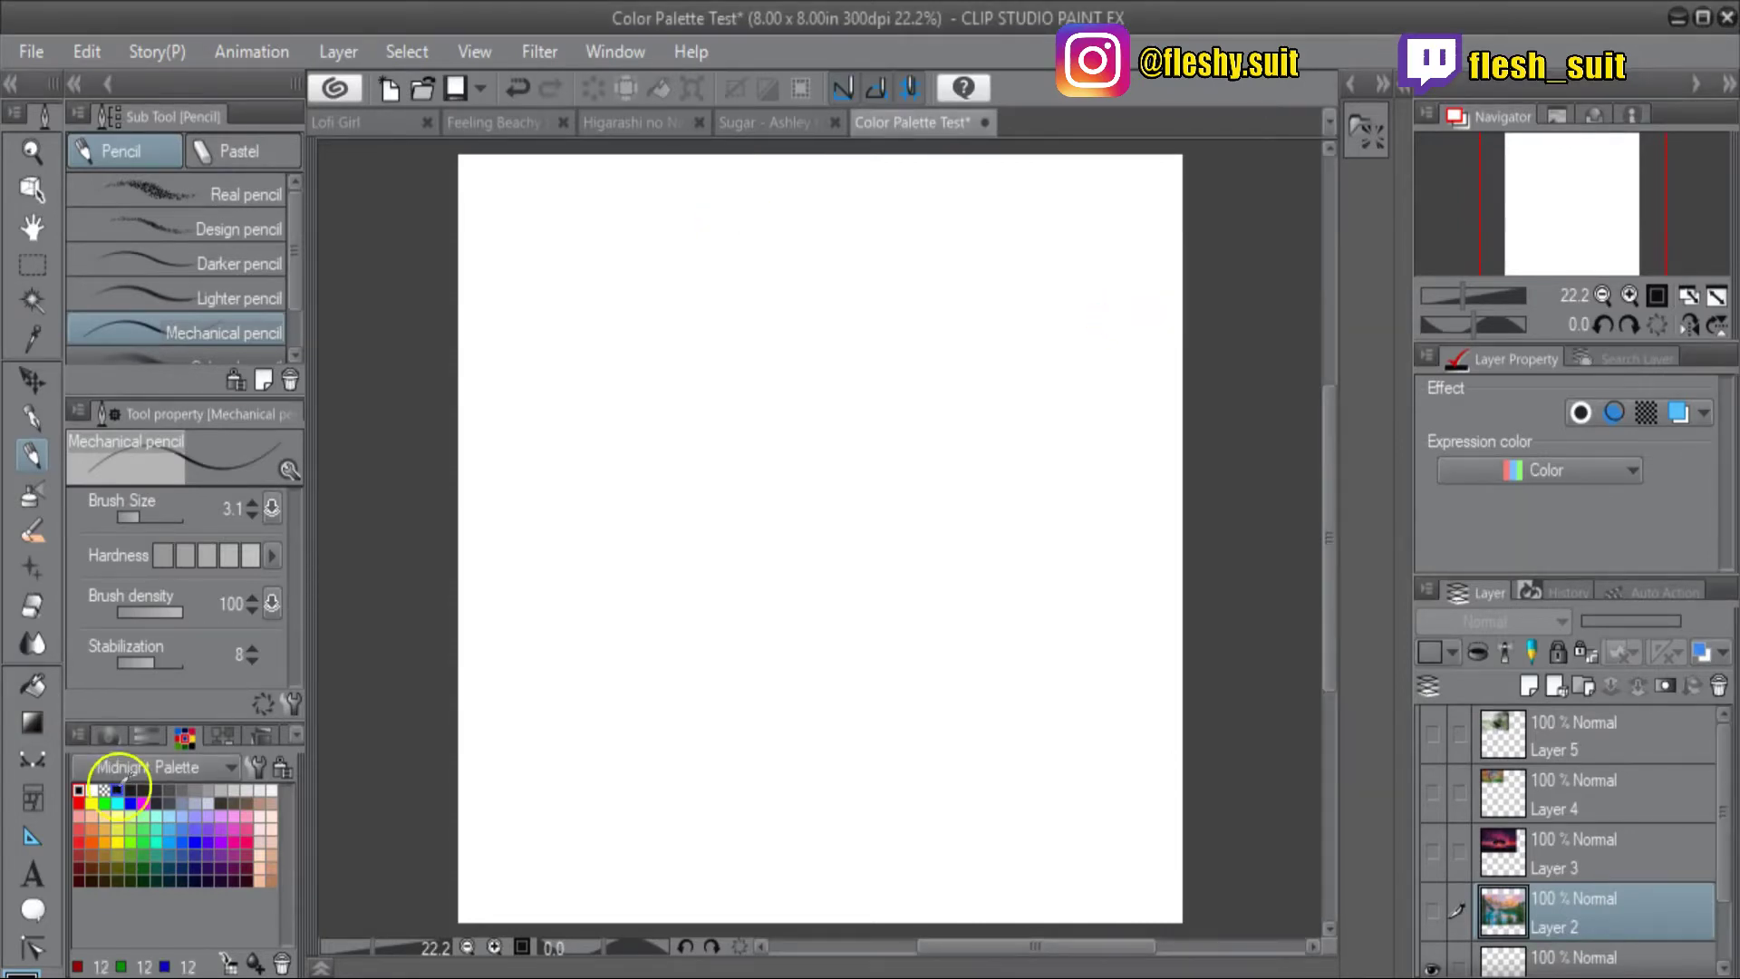
Step: Select a swatch and delete every copied swatch from Midnight Palette until none remain
left_click(154, 766)
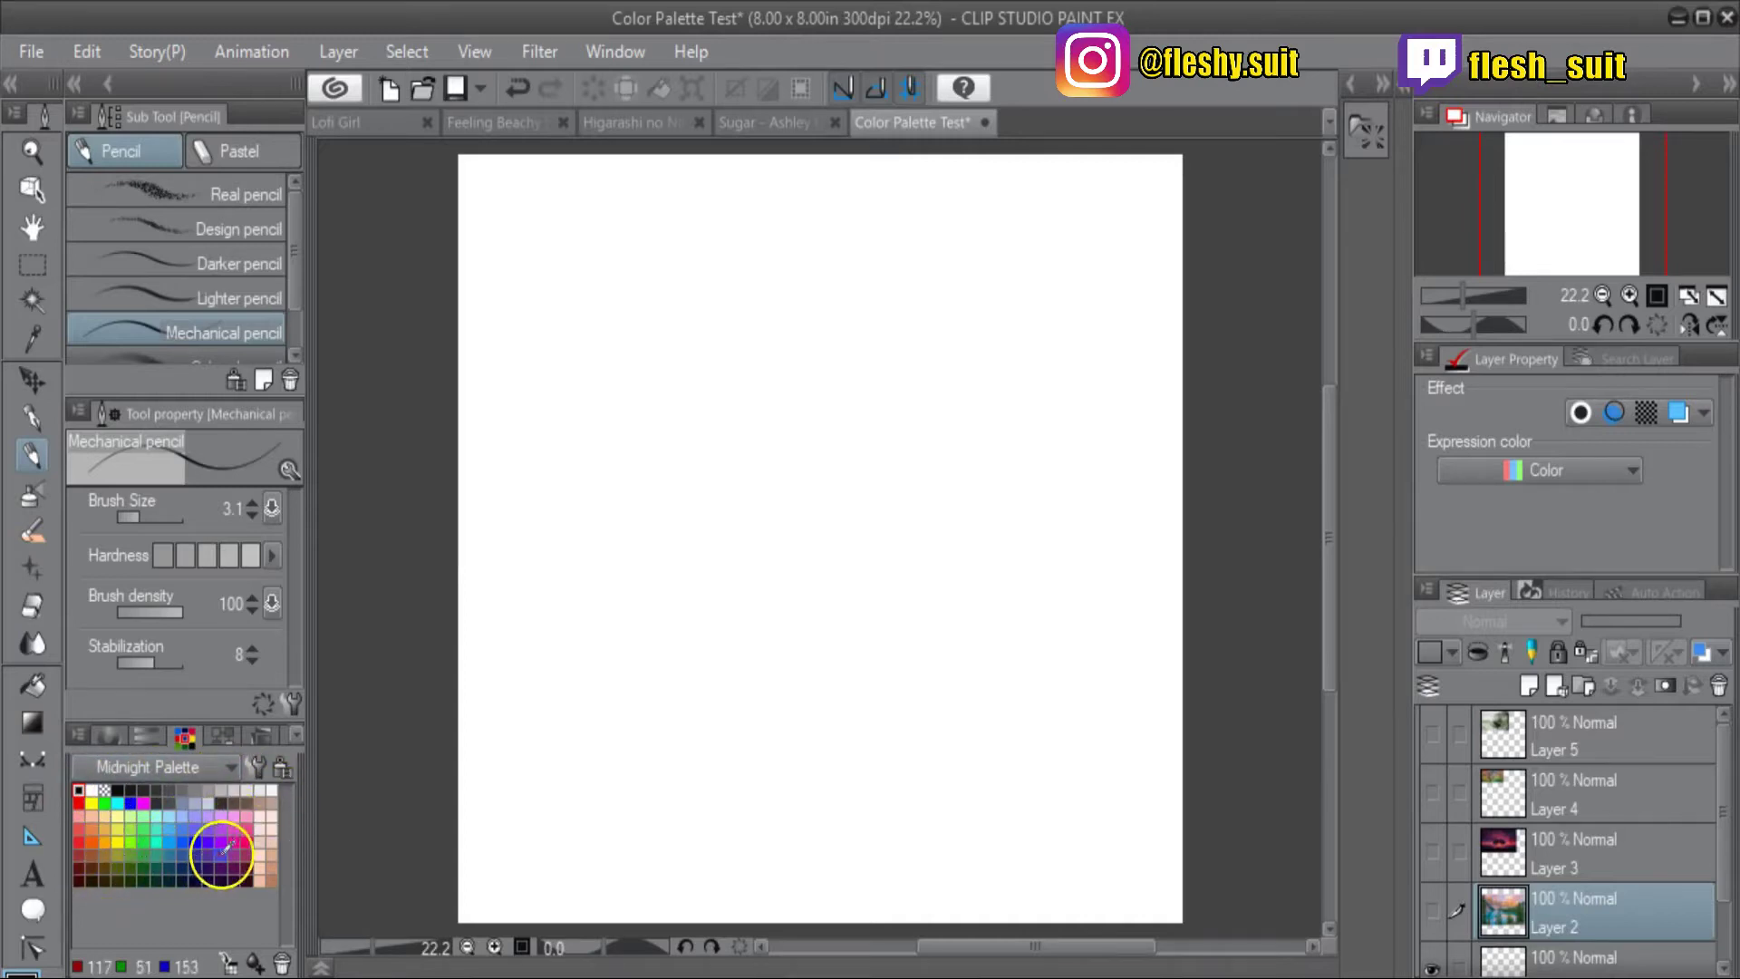
left_click(260, 865)
left_click(117, 815)
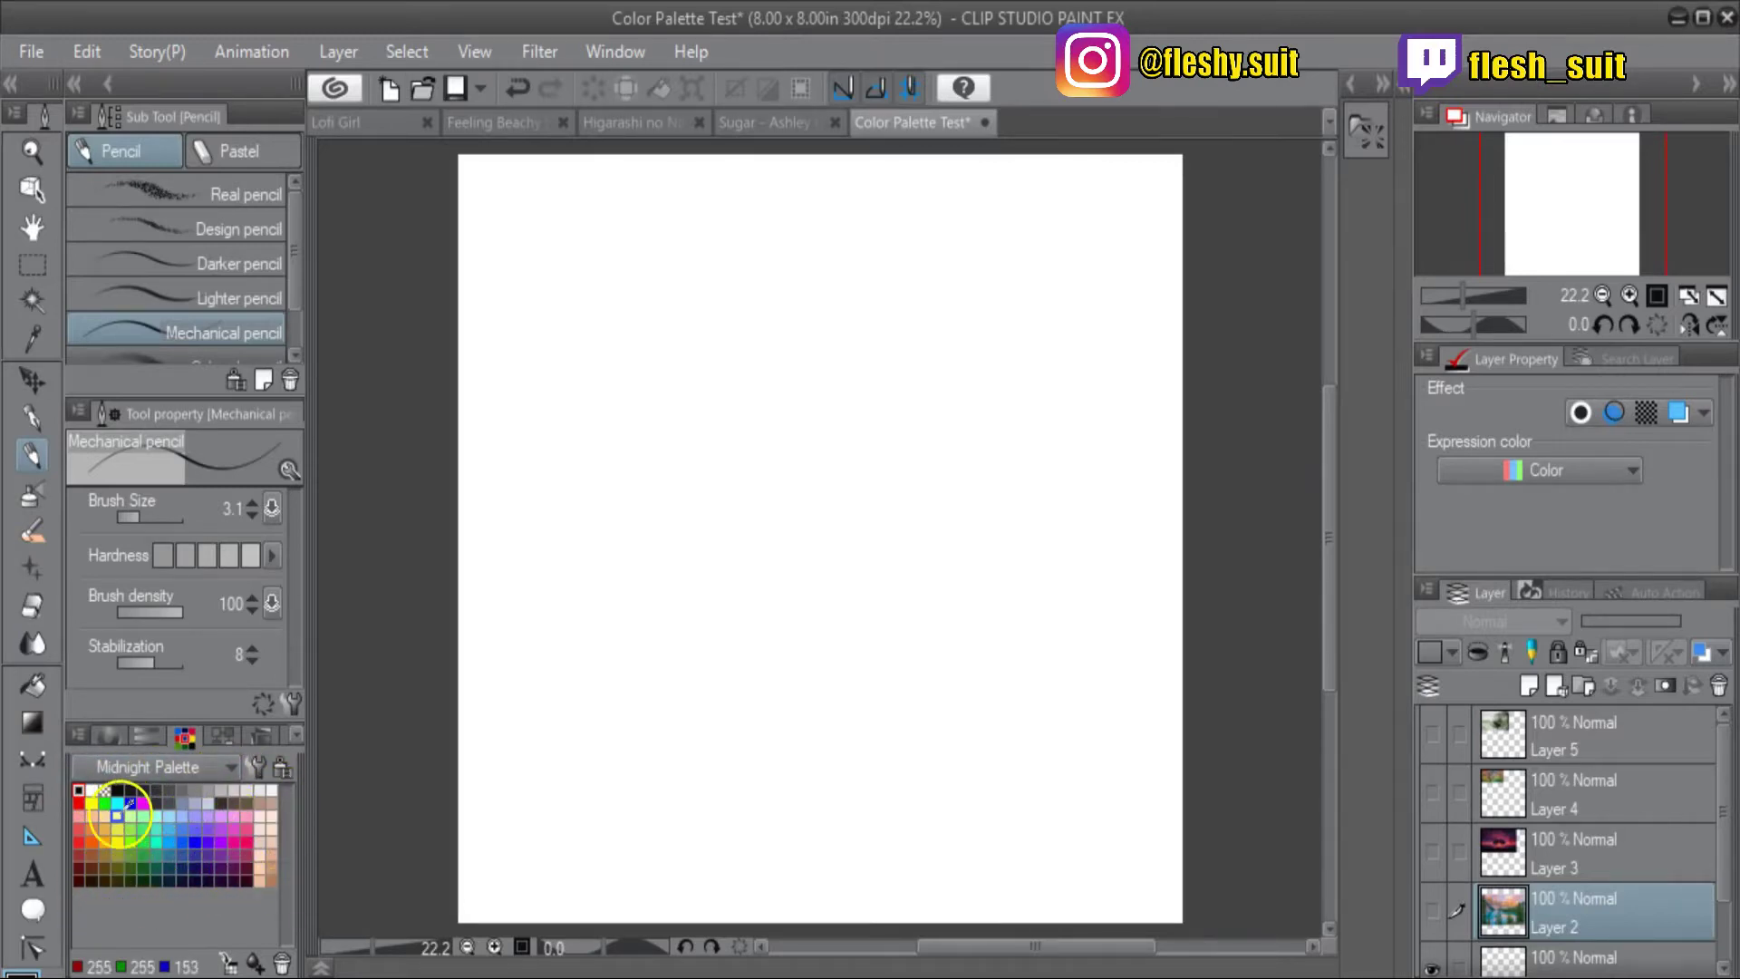
left_click(282, 966)
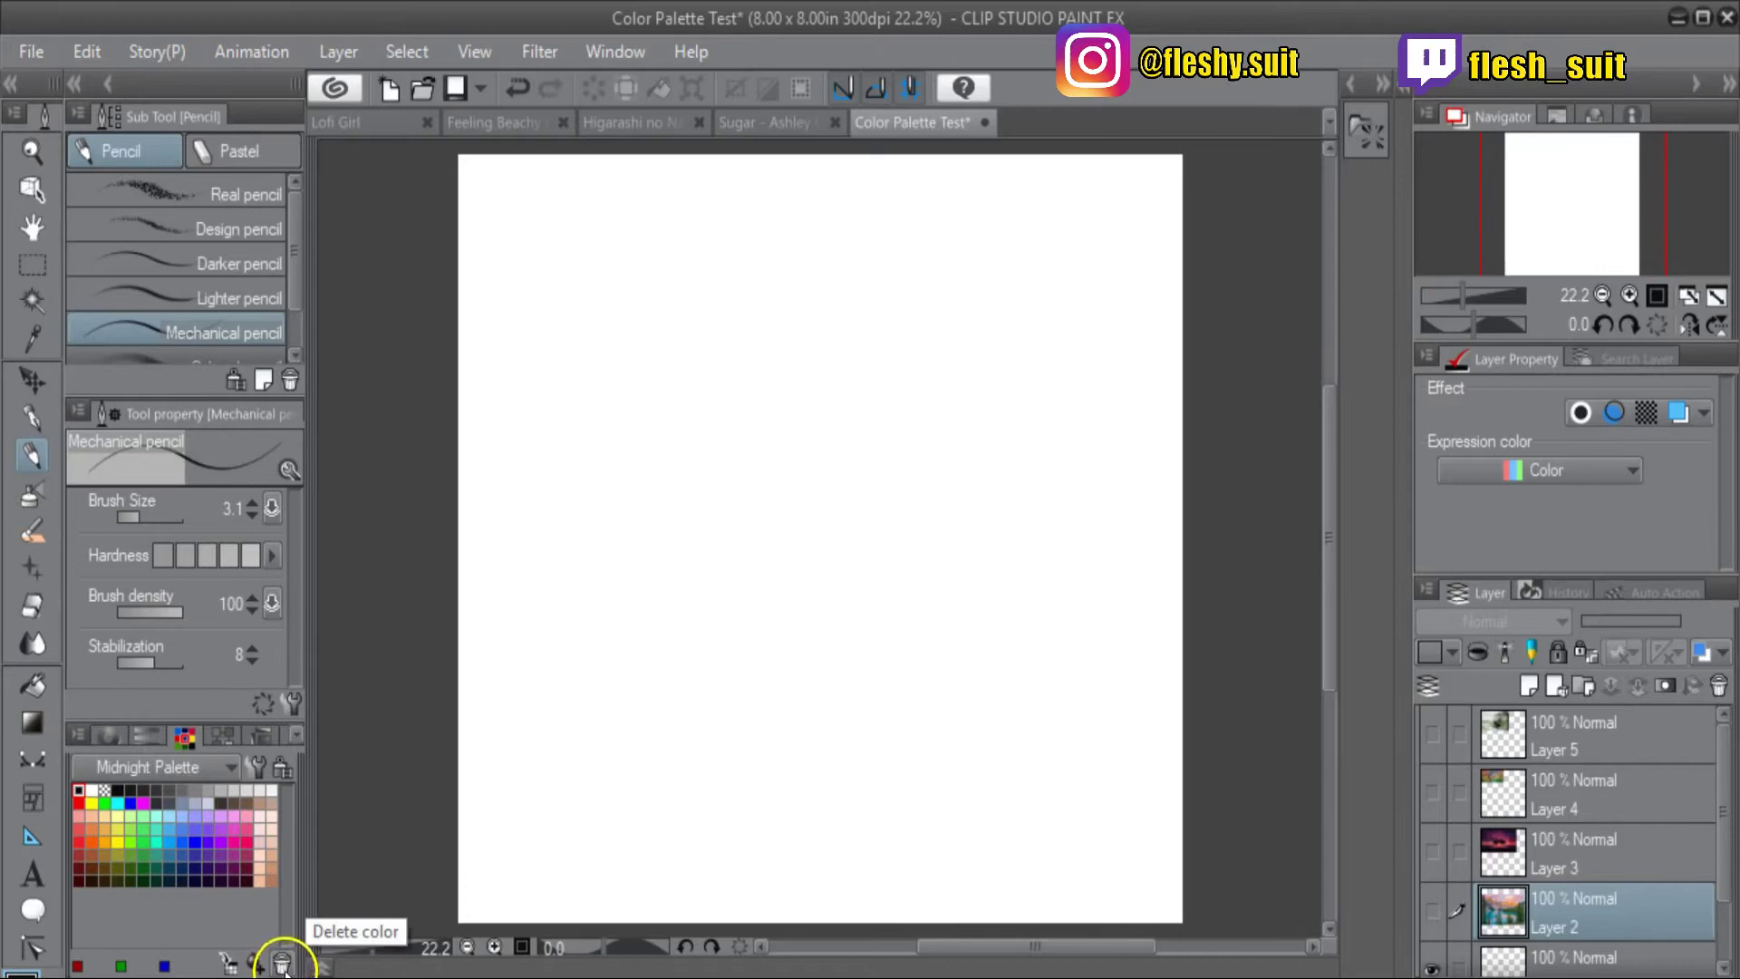
left_click(282, 966)
left_click(281, 966)
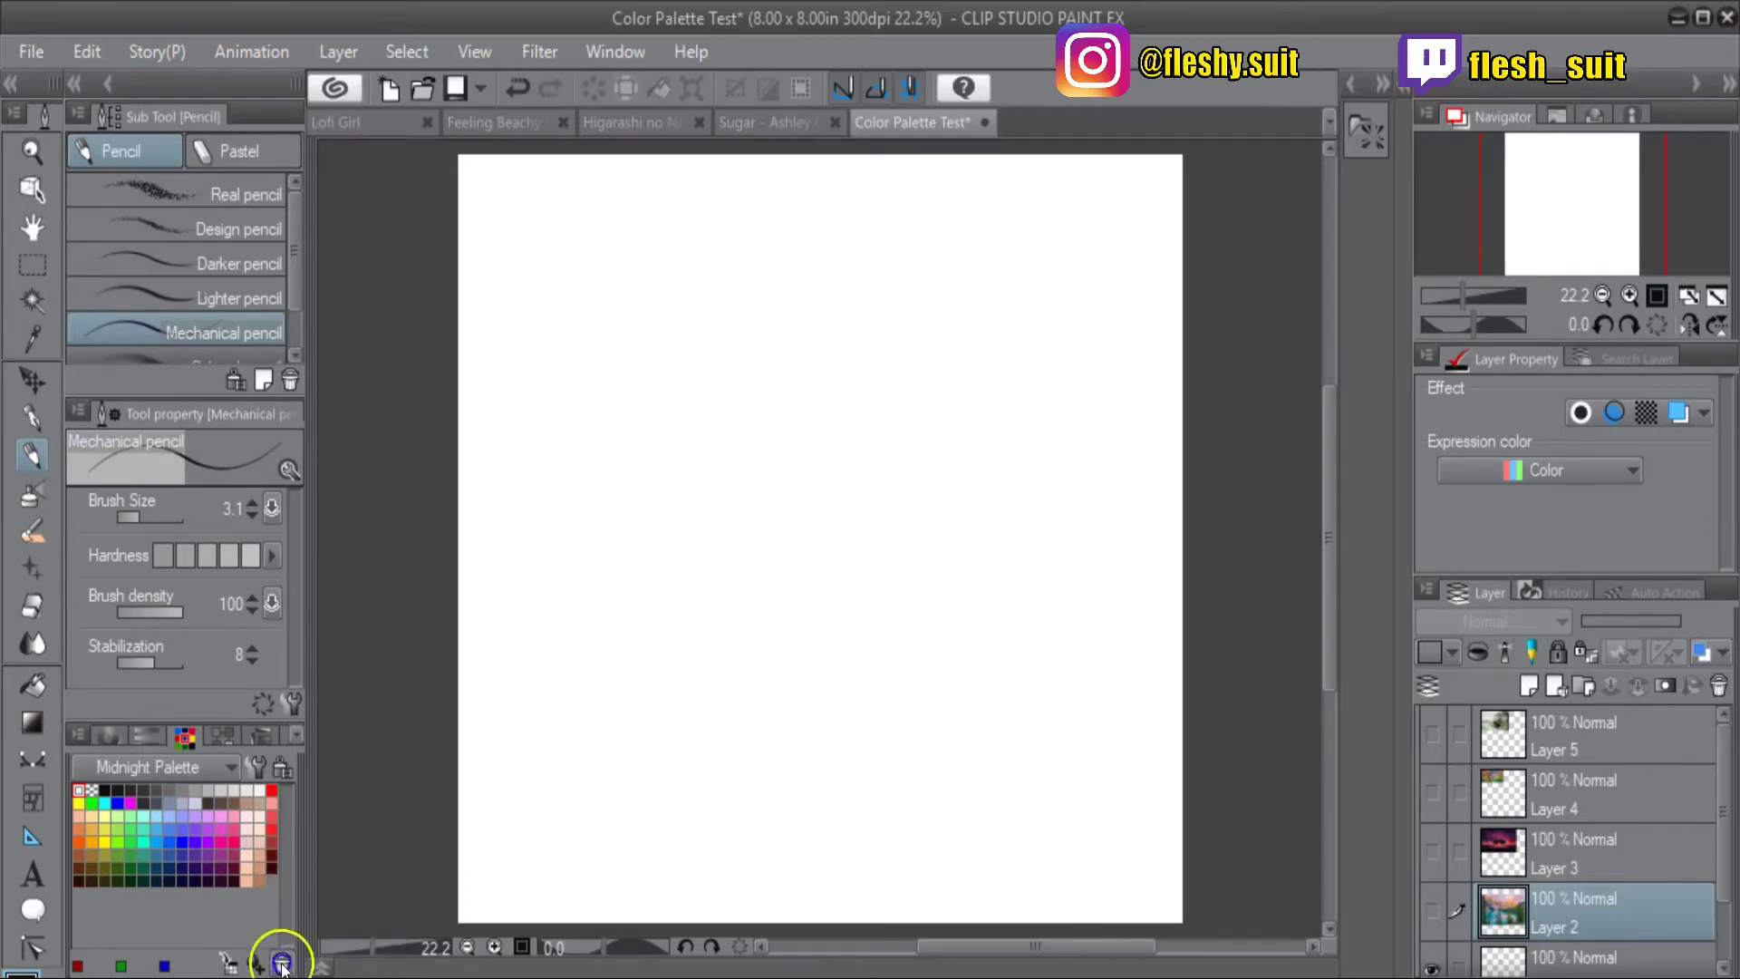
left_click(282, 966)
left_click(282, 966)
left_click(281, 966)
left_click(282, 966)
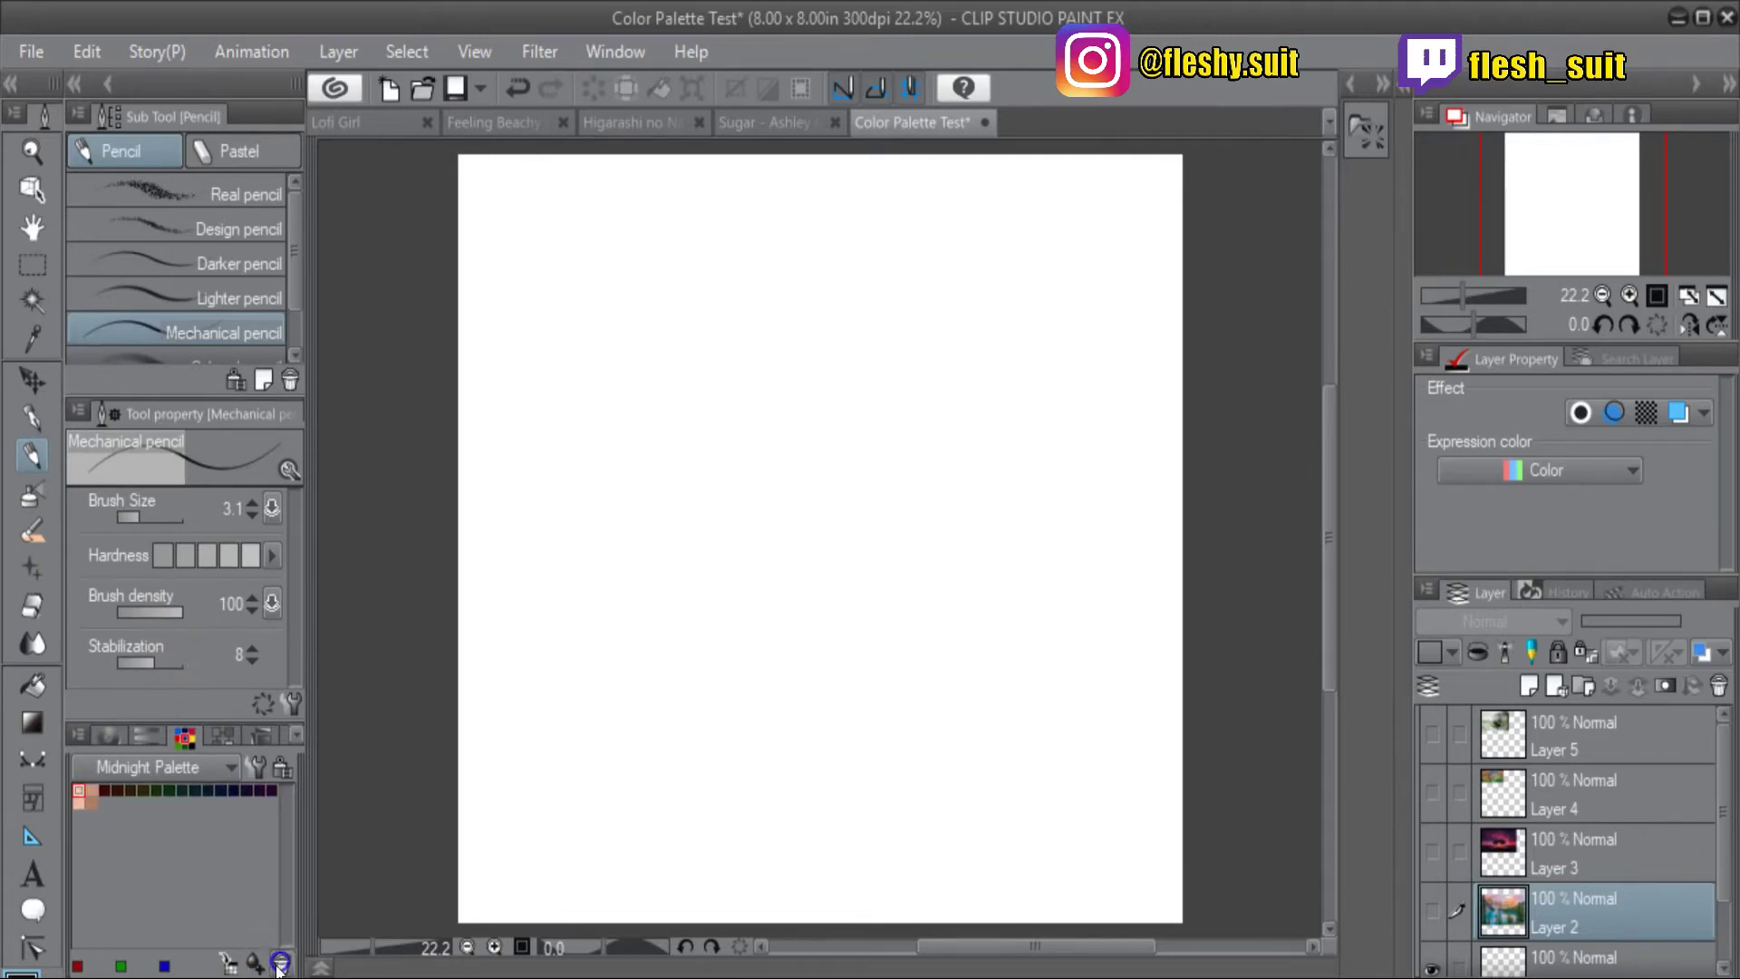
left_click(281, 965)
left_click(281, 965)
left_click(281, 965)
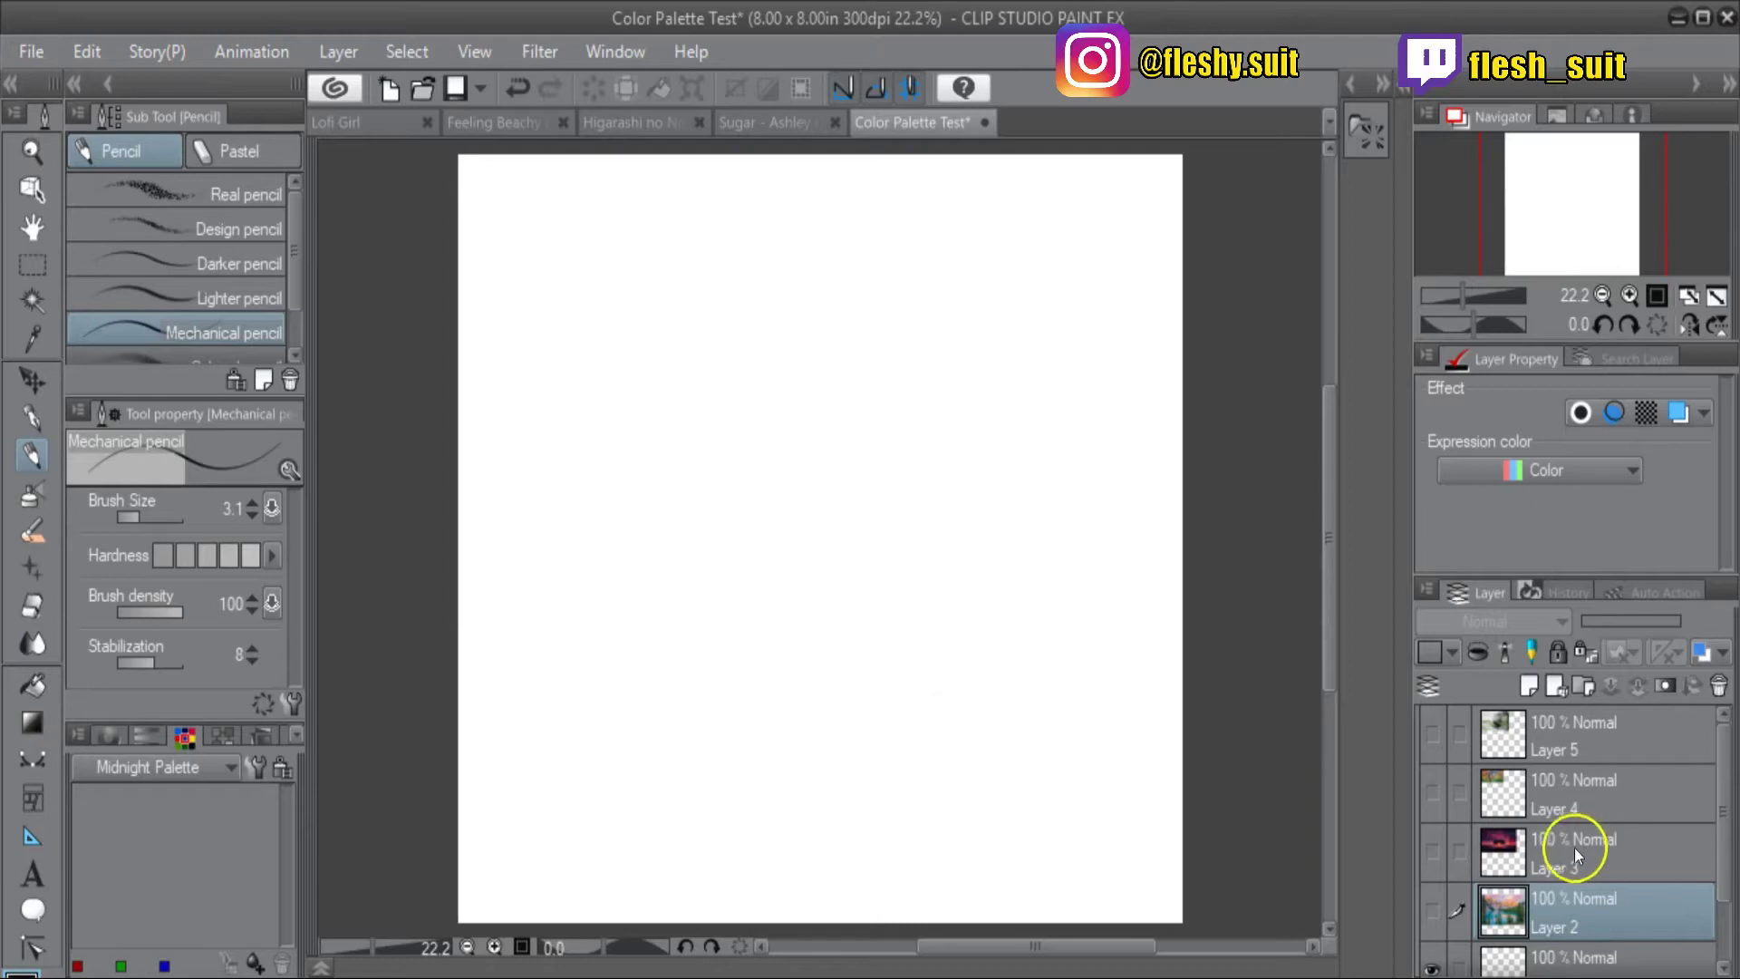
Step: Show and select Layer 3, then scale the sunset tree photo to full page width at mid-page
left_click(1432, 850)
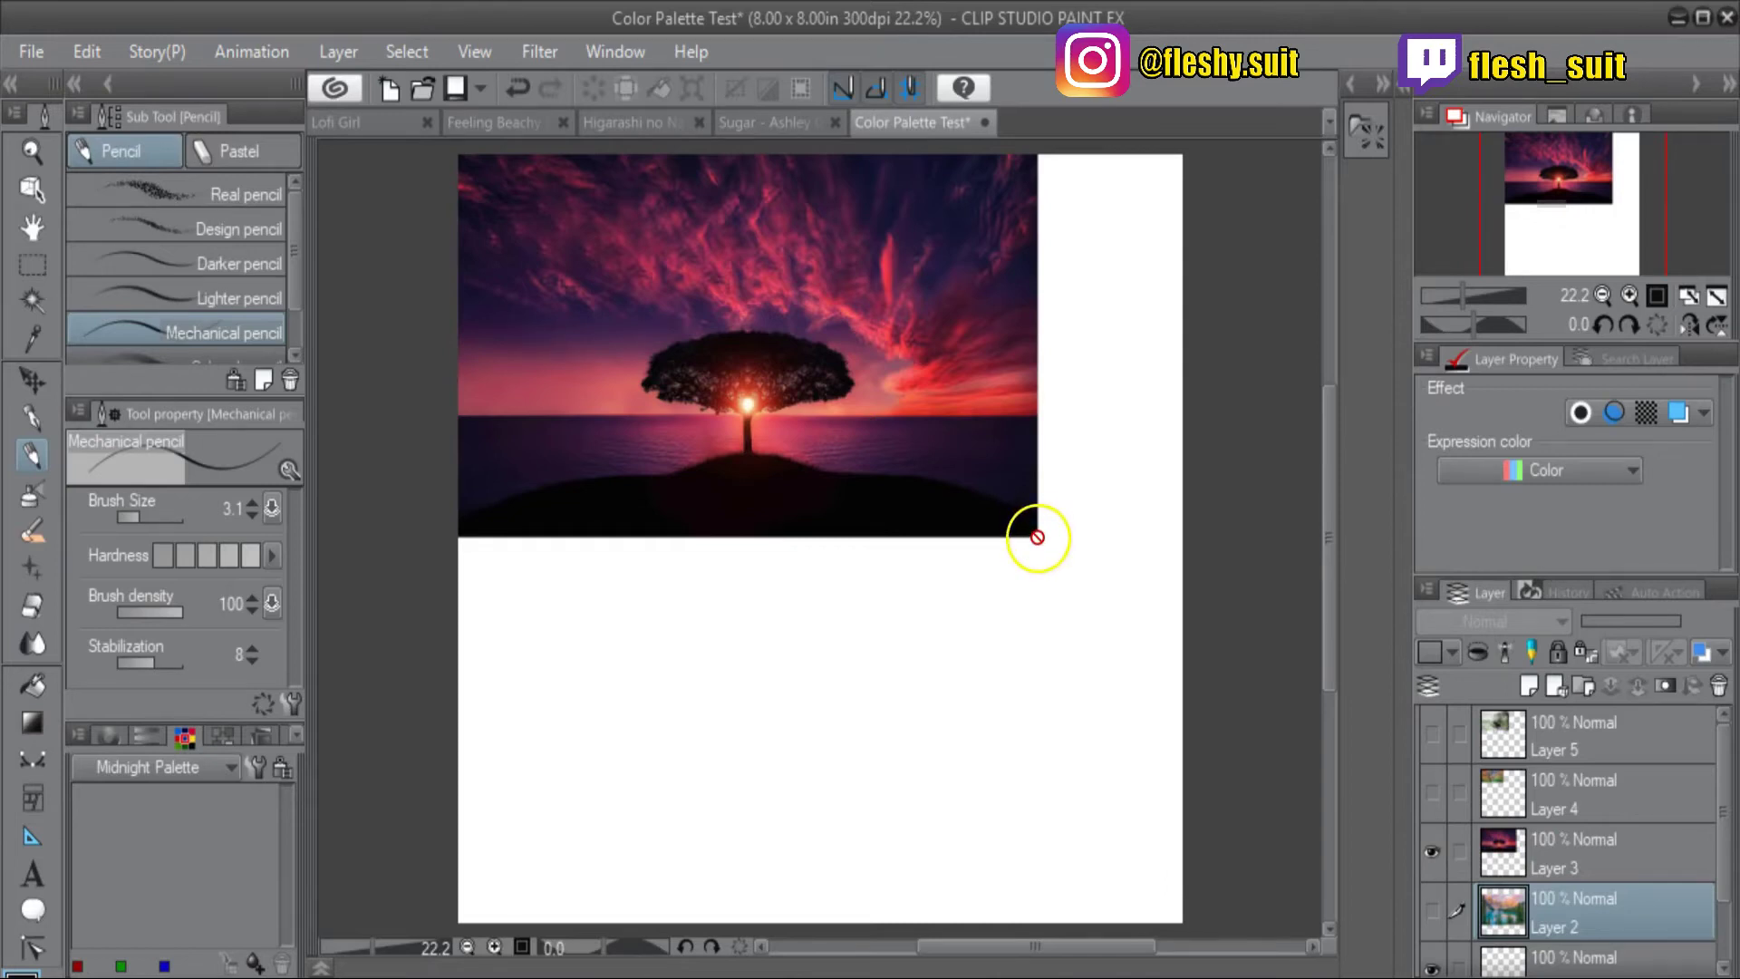
left_click(1618, 862)
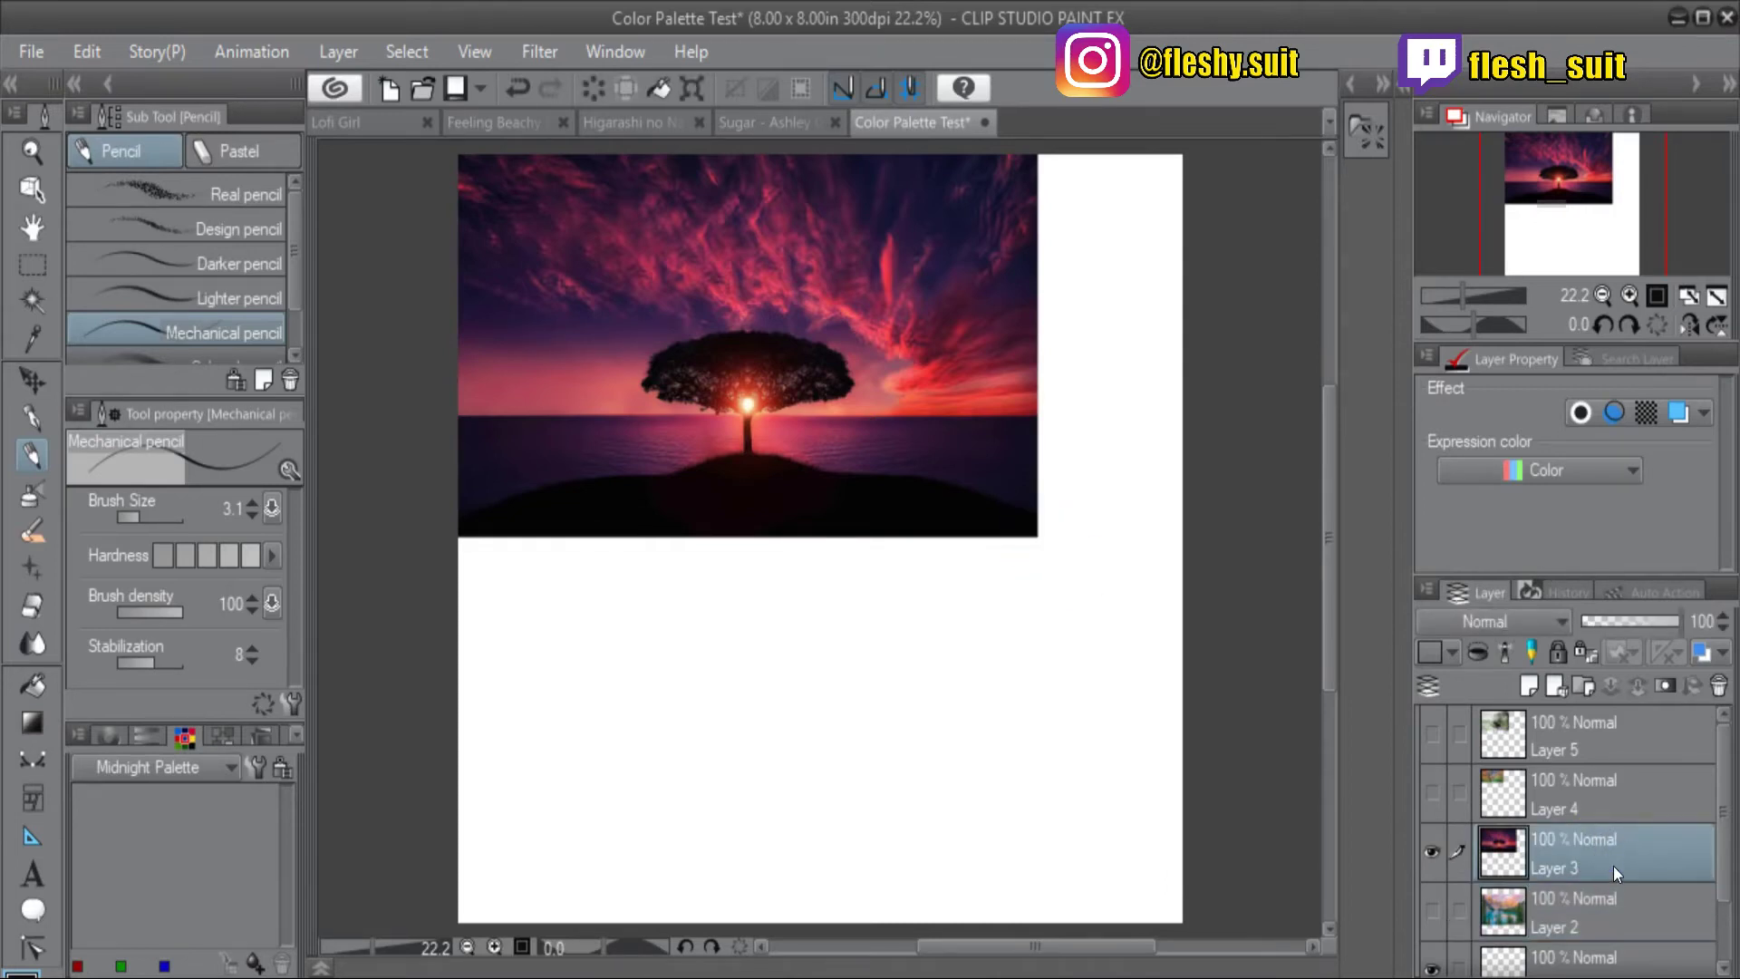
key("ctrl+t")
left_click_drag(1036, 533, 1183, 634)
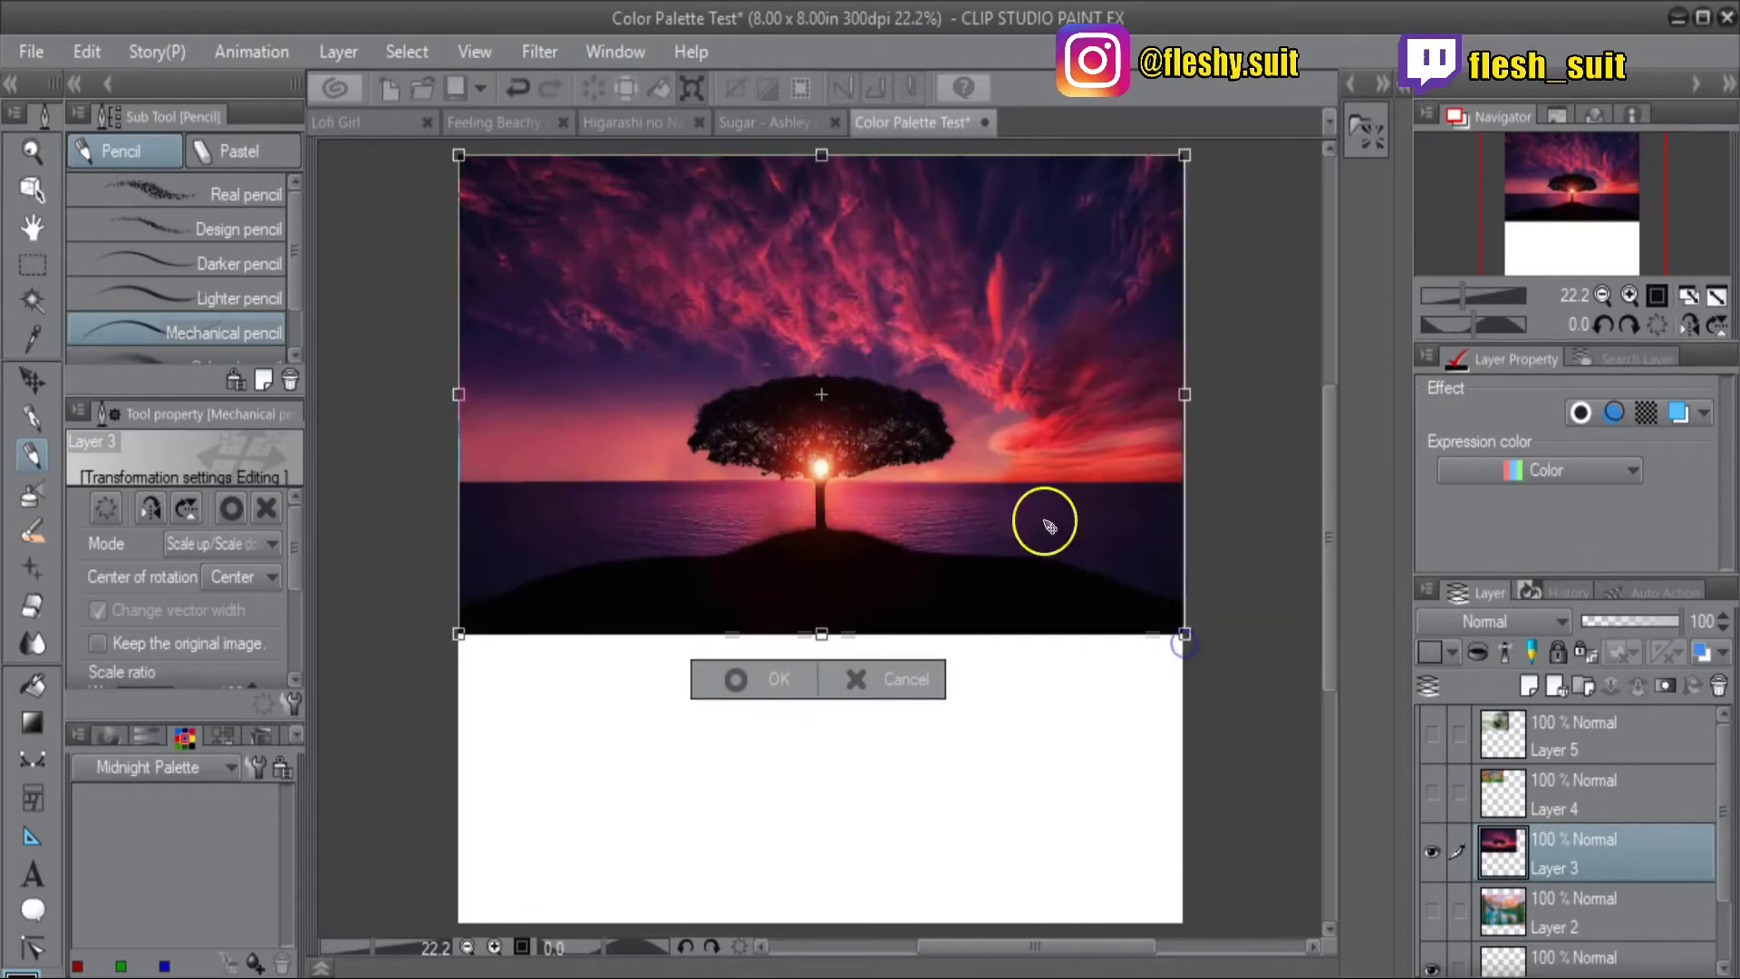
mouse_move(1042, 517)
left_mouse_down()
mouse_move(1049, 671)
mouse_move(1041, 516)
left_mouse_up()
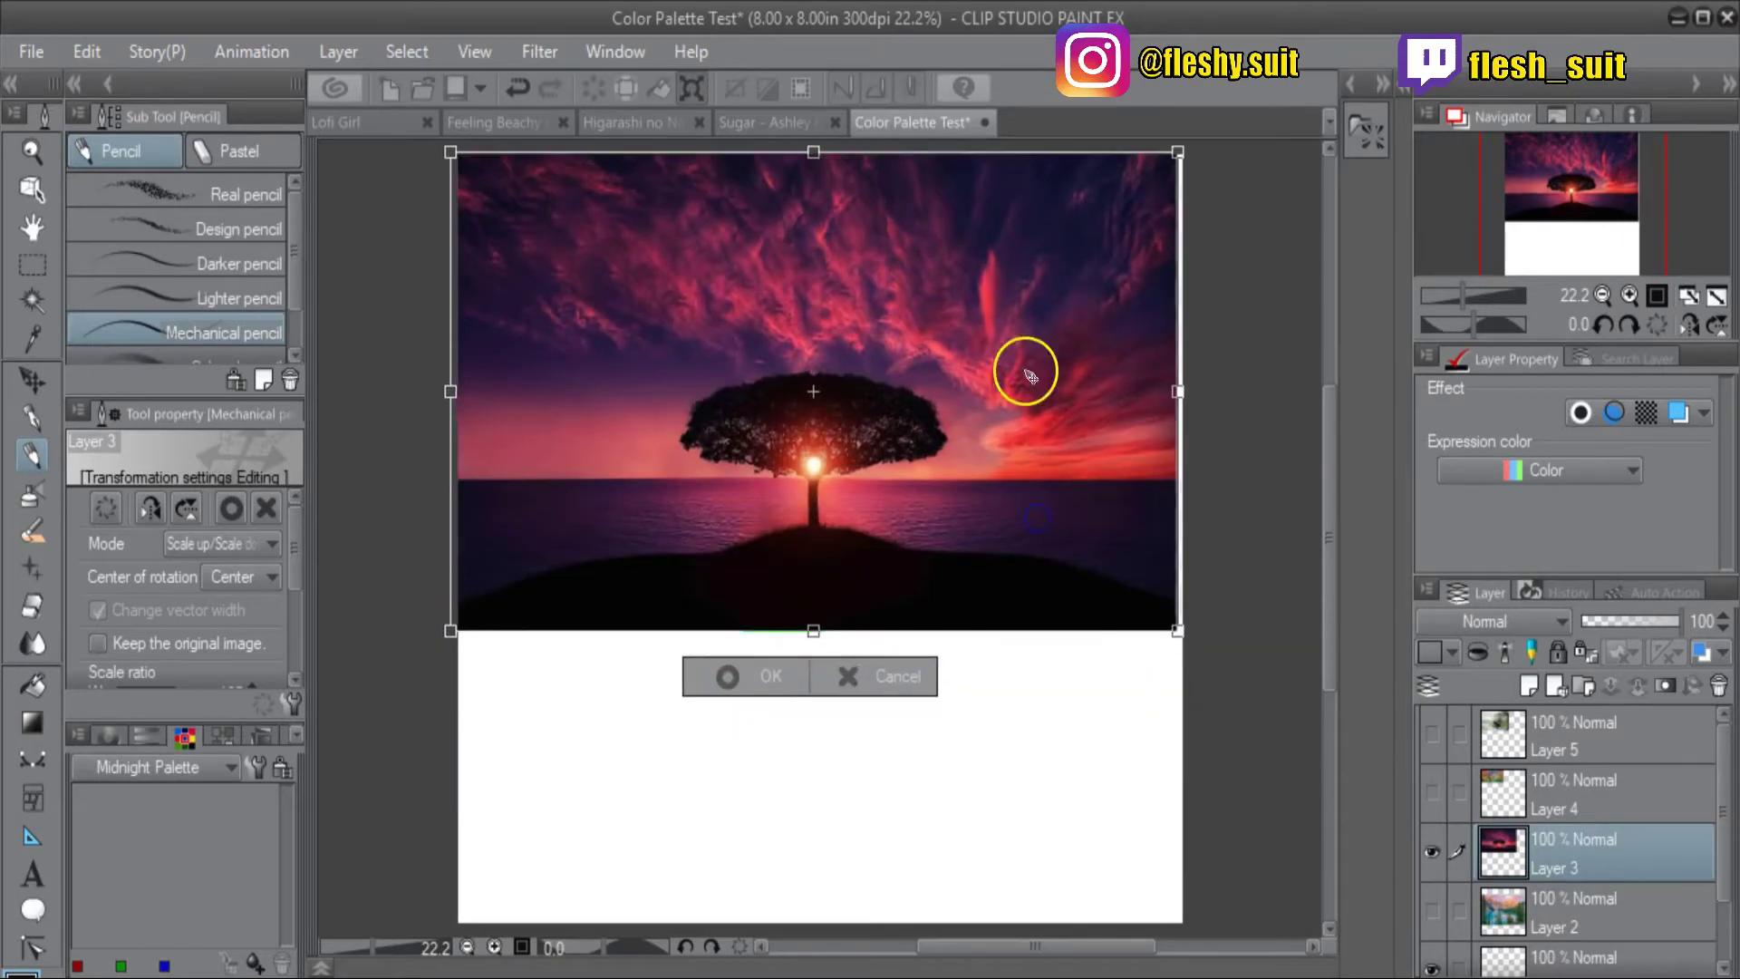
left_click_drag(1029, 449, 1033, 568)
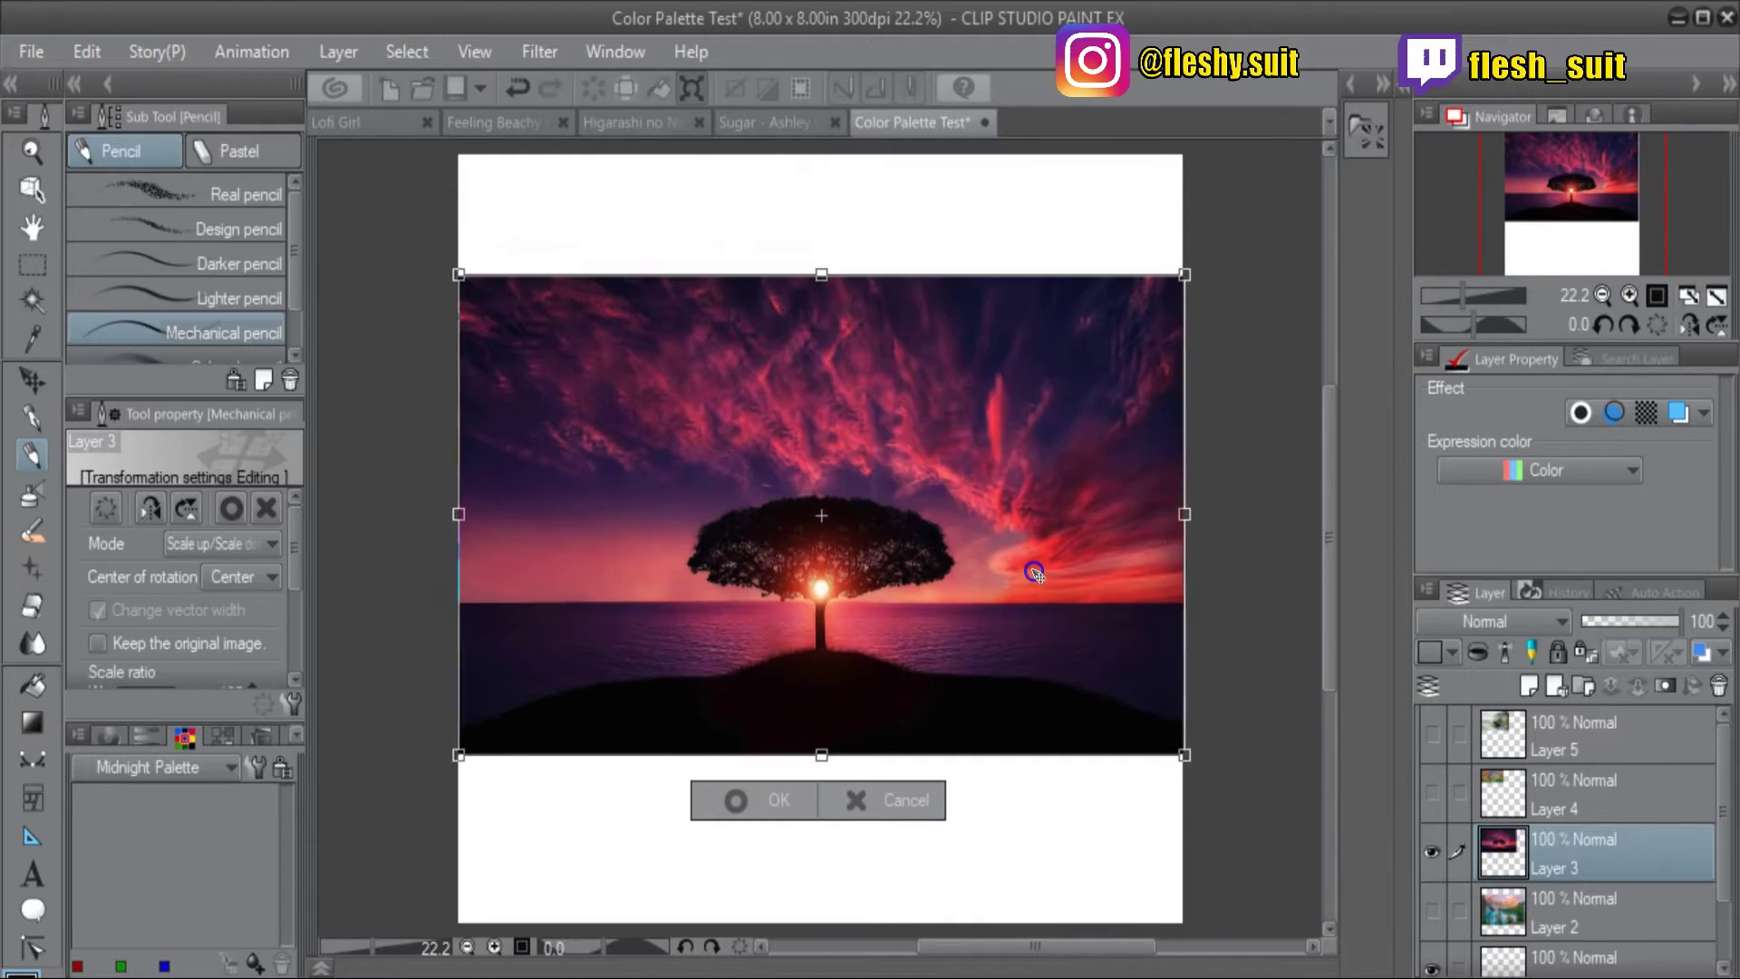
left_click(739, 800)
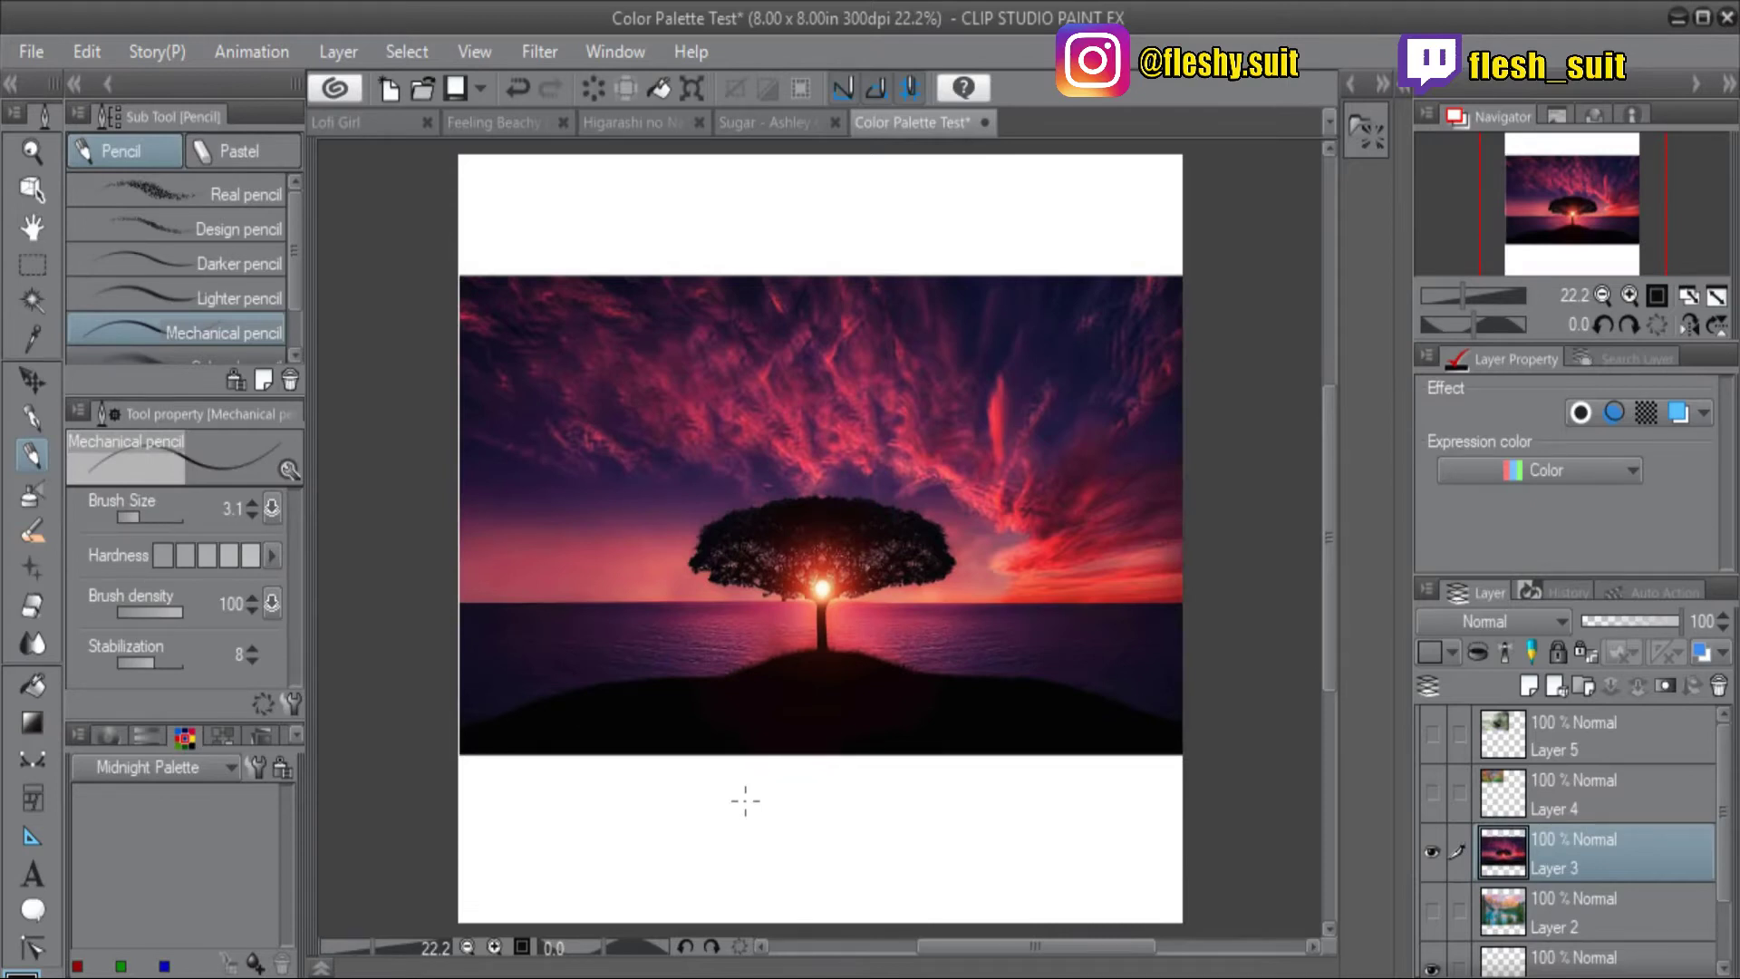
Step: Apply Filter > Effect > Mosaic with tile size about 132 to the sunset photo
left_click(535, 50)
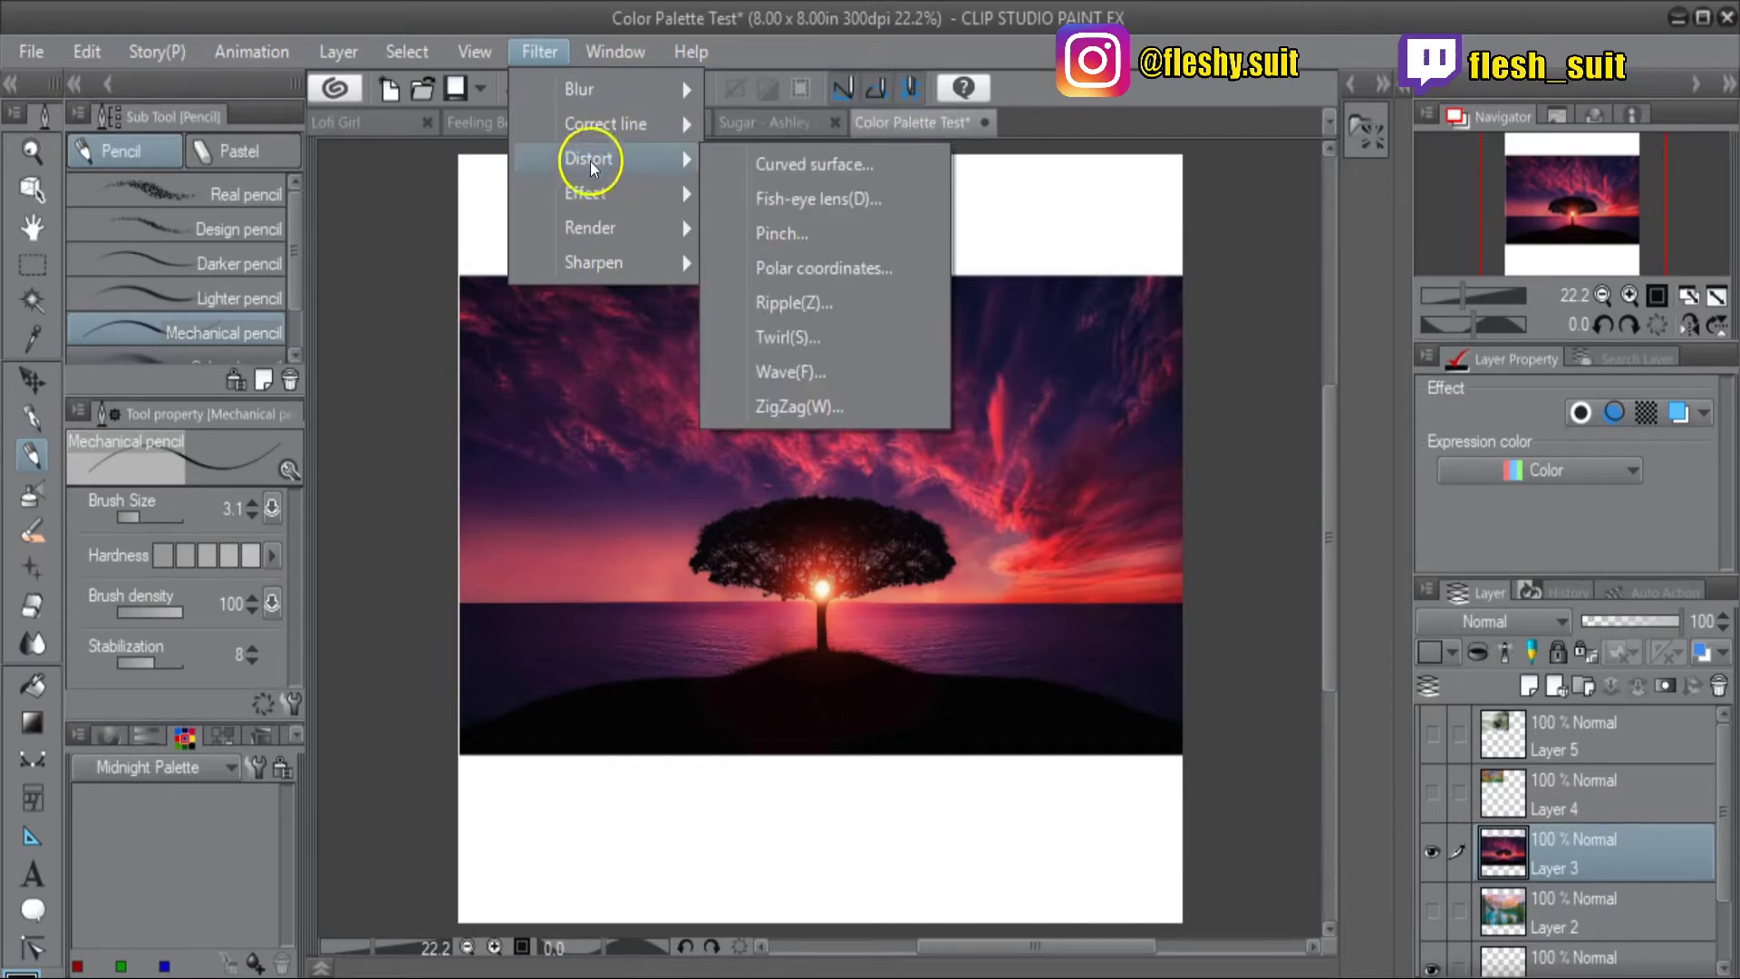
mouse_move(606, 202)
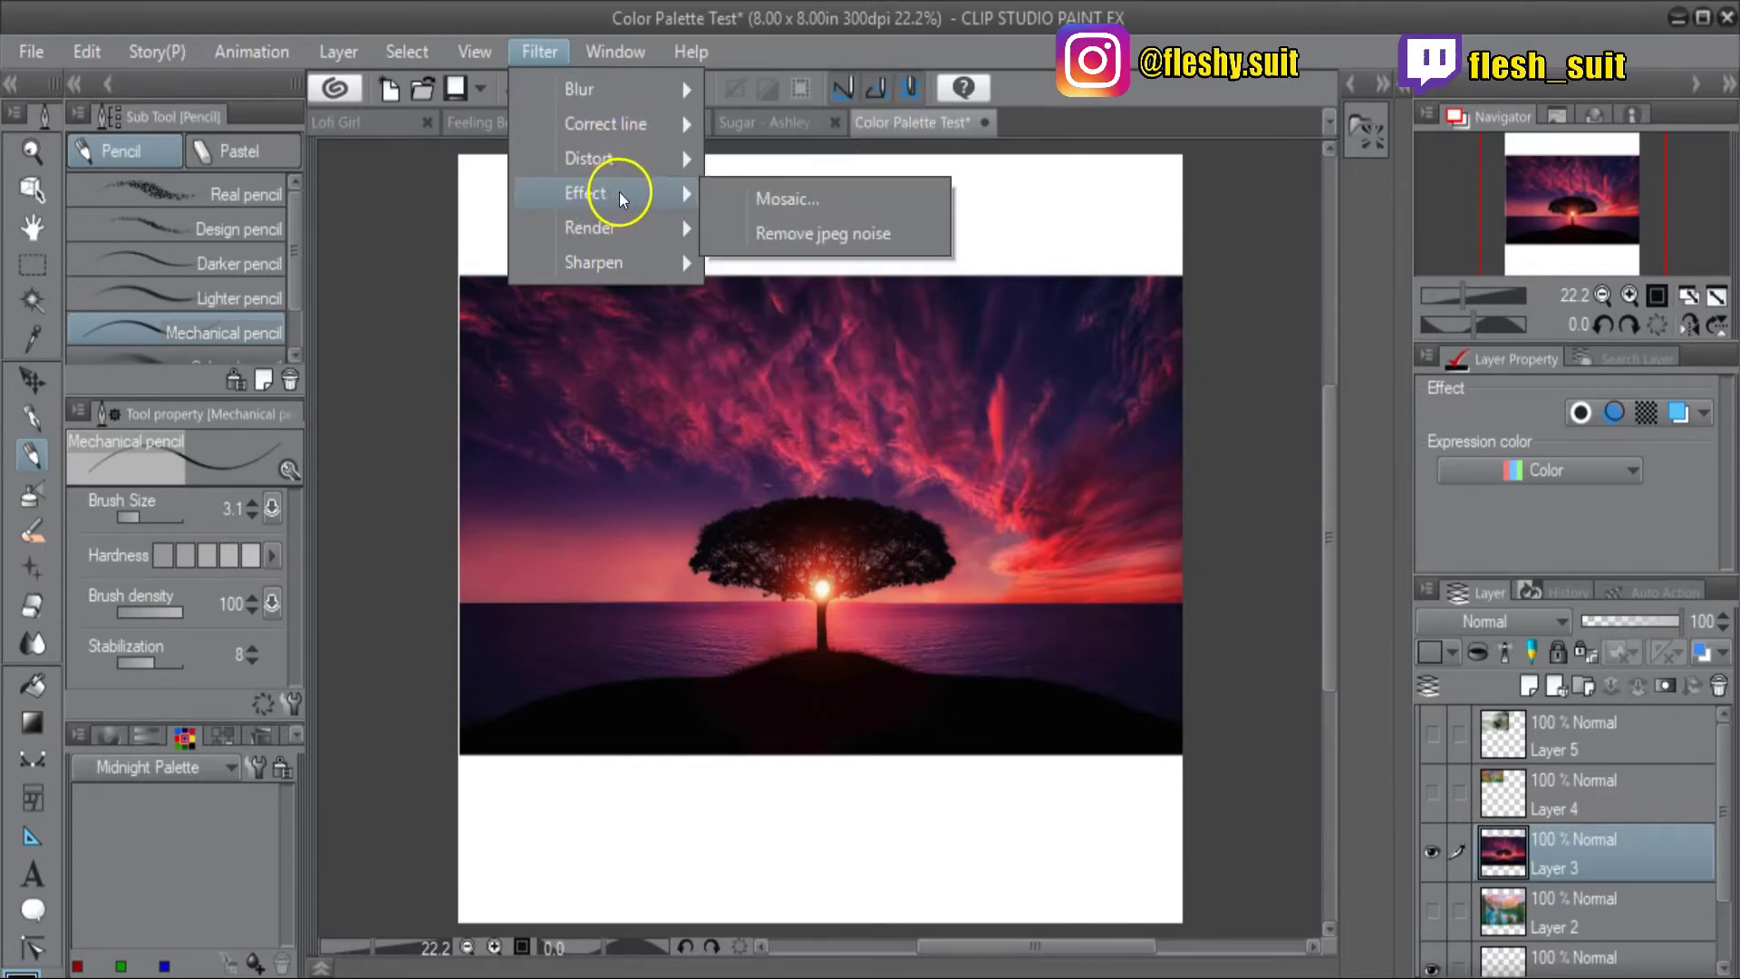
left_click(829, 198)
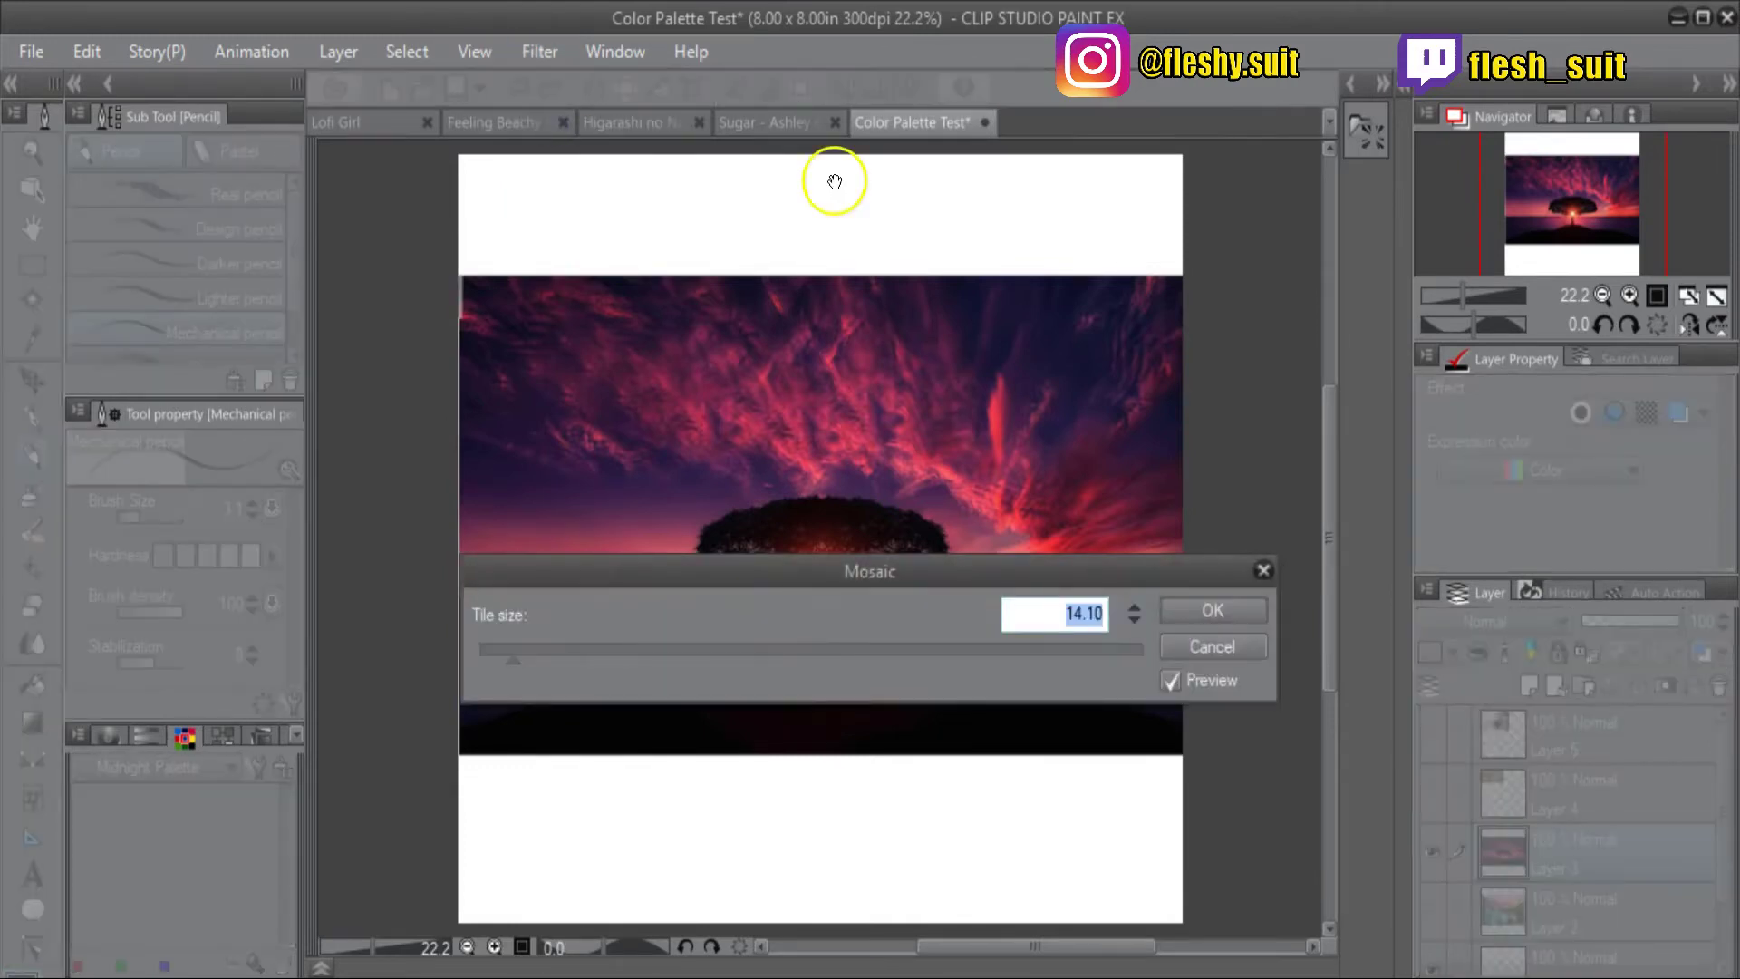
left_click_drag(666, 580, 706, 705)
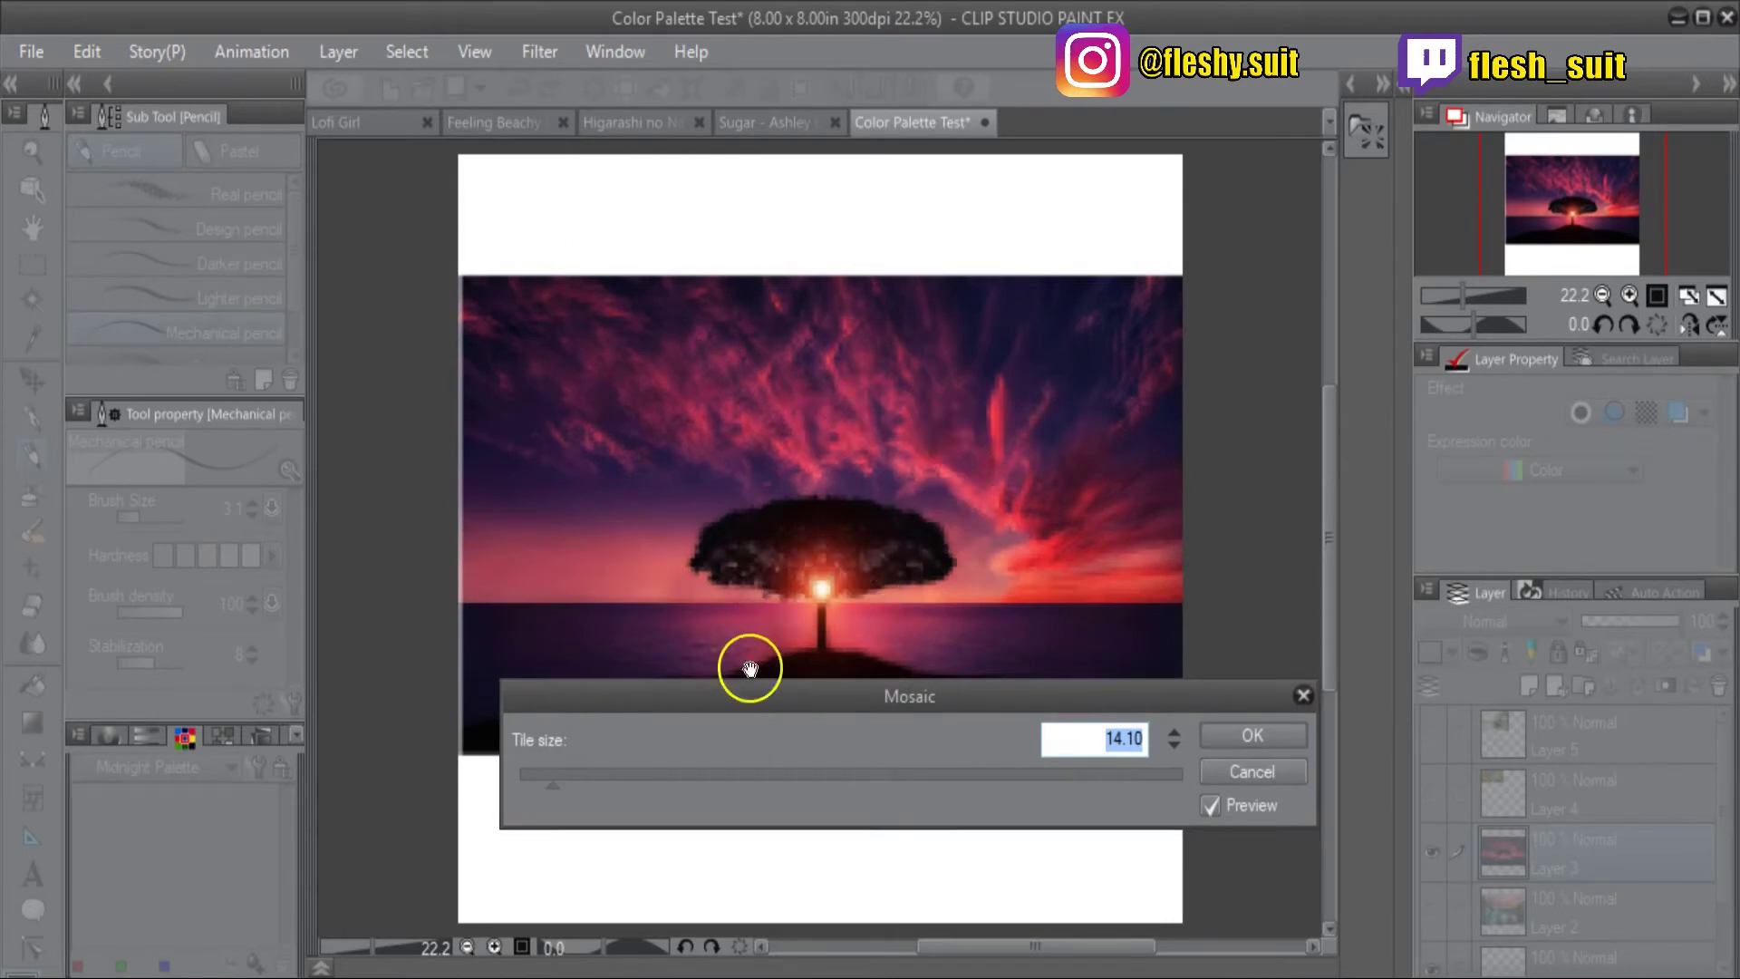
left_click_drag(579, 774, 834, 781)
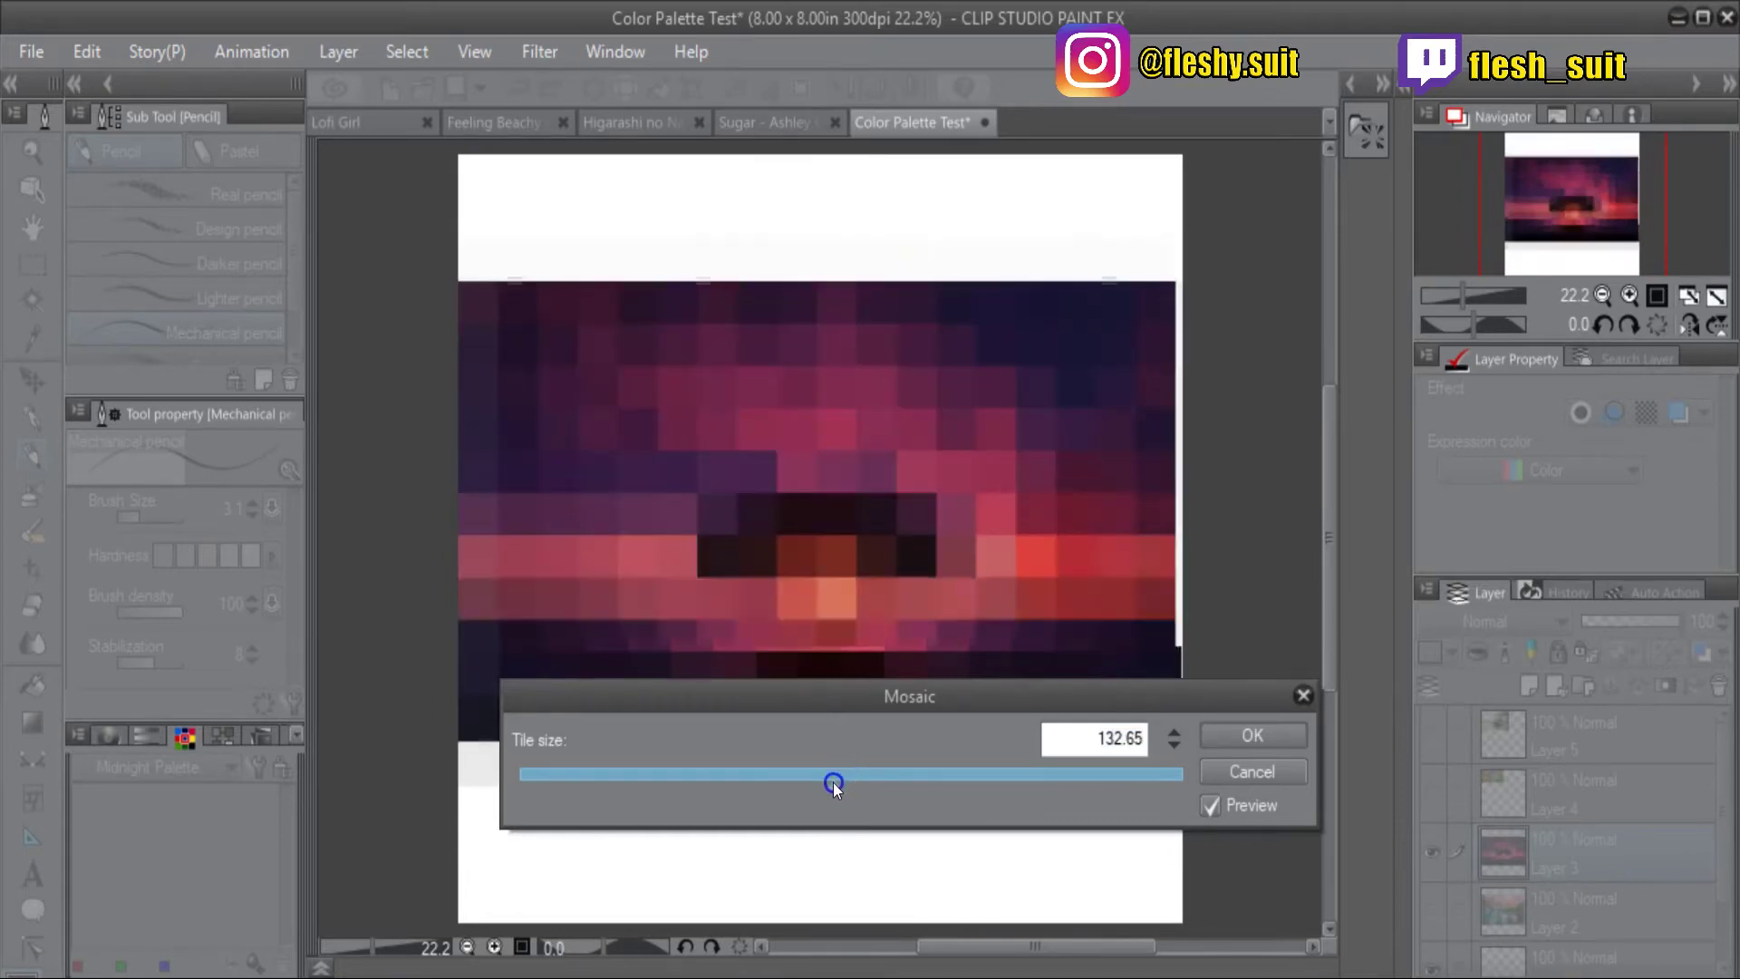
left_click_drag(1008, 694, 959, 788)
key("Return")
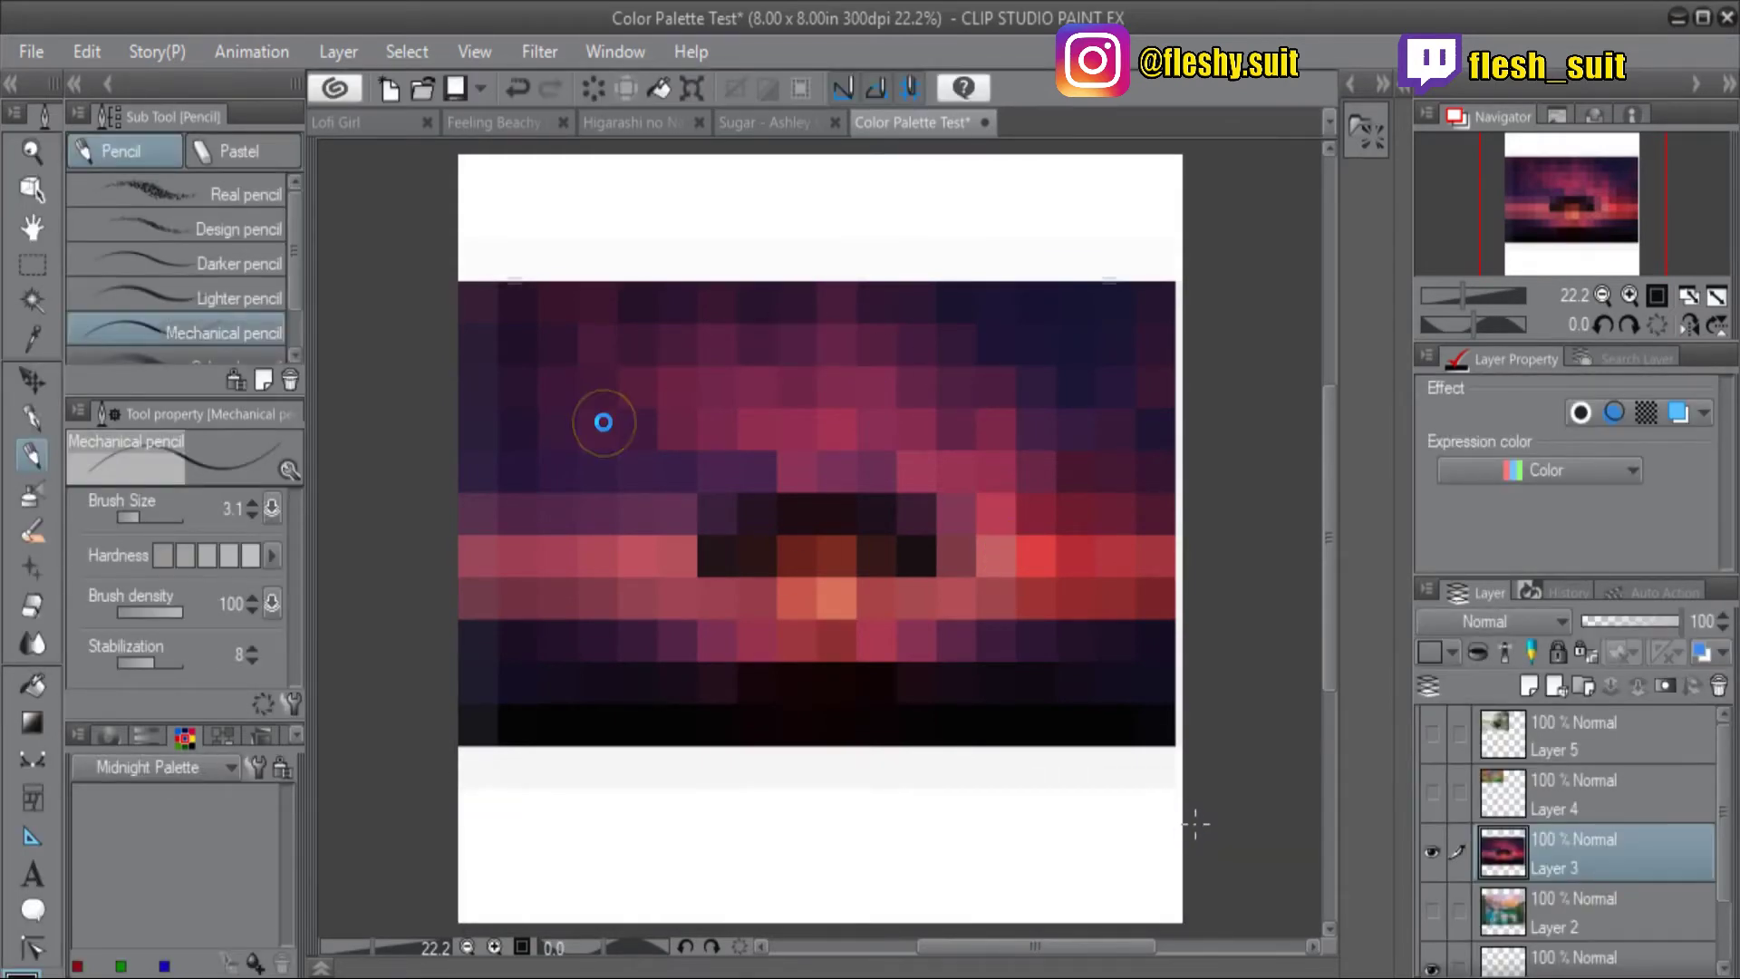
Step: Sample the dark bottom-band colour and add the first dark swatches to Midnight Palette
left_click(614, 475)
left_click(746, 726)
left_click(493, 481)
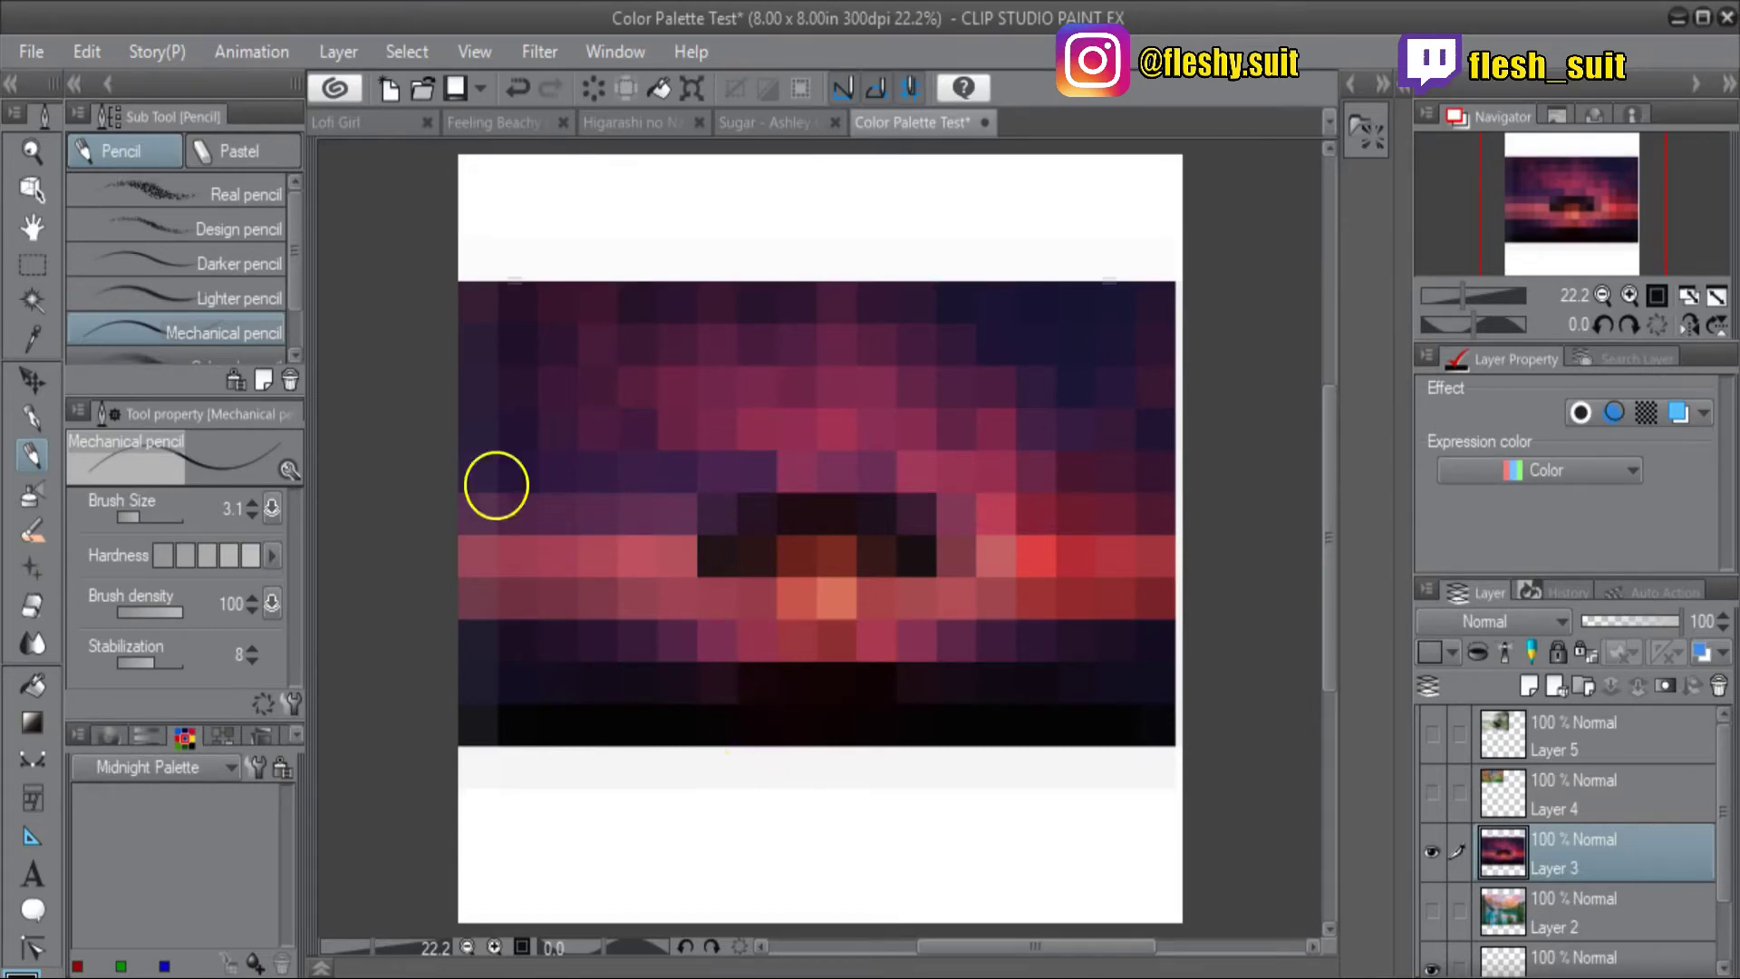
left_click(743, 731)
left_click(535, 726)
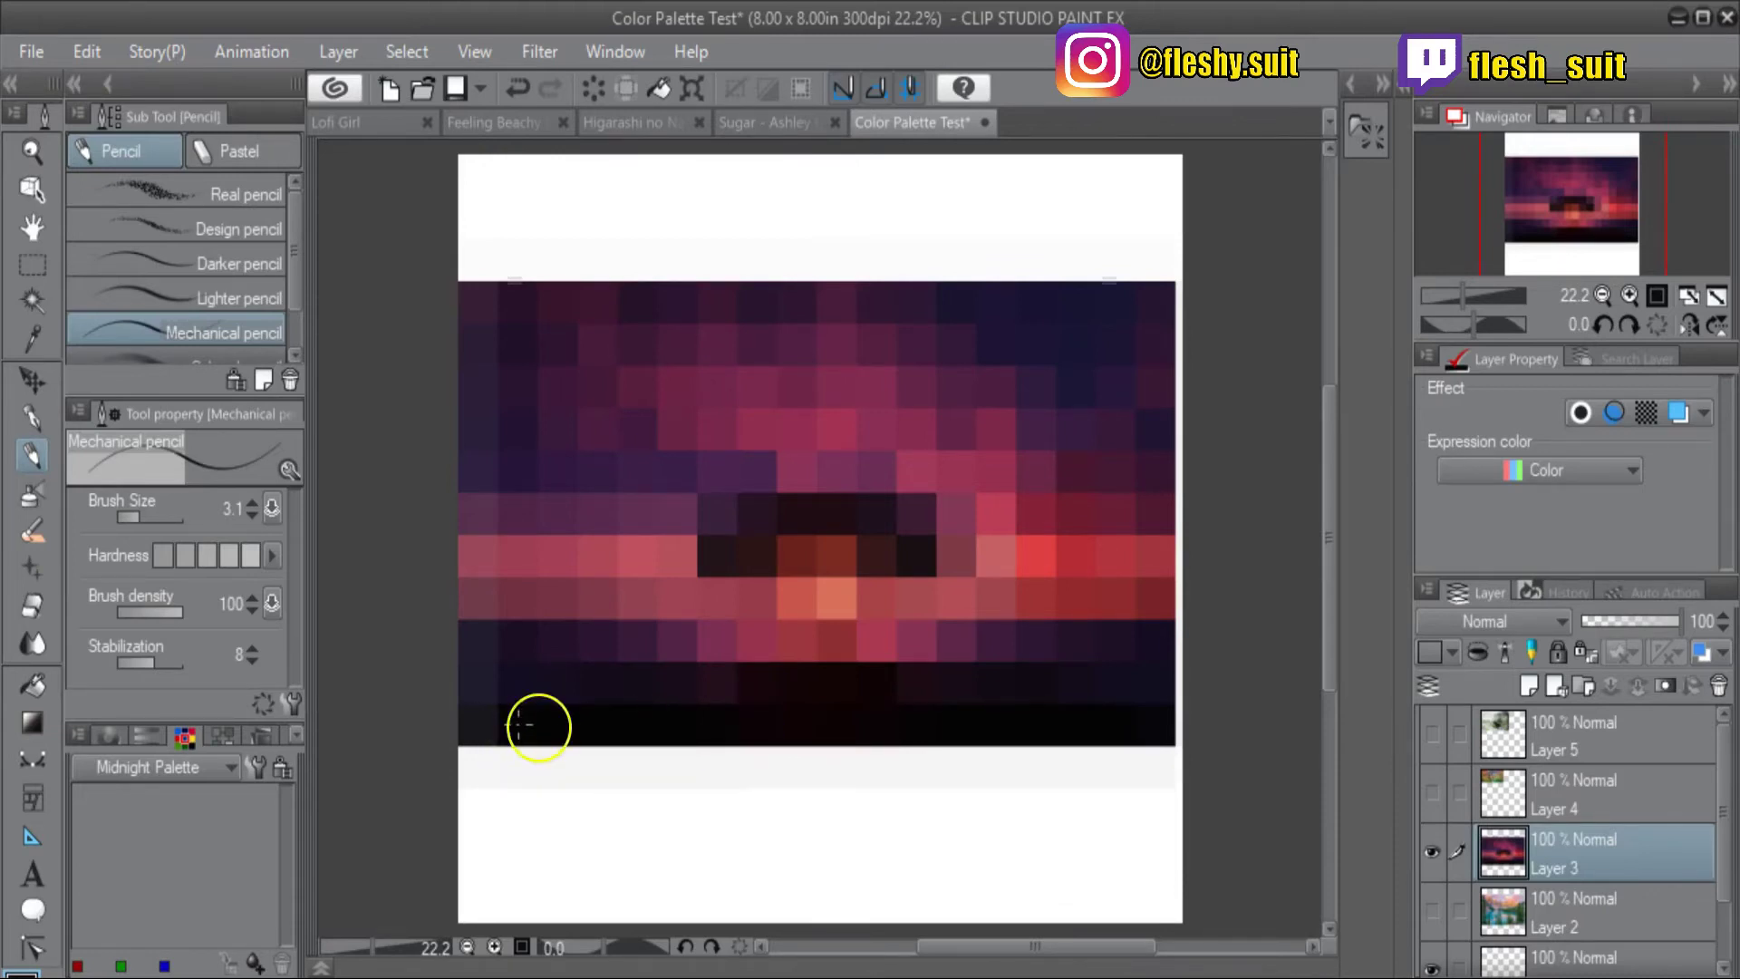
left_click(254, 966)
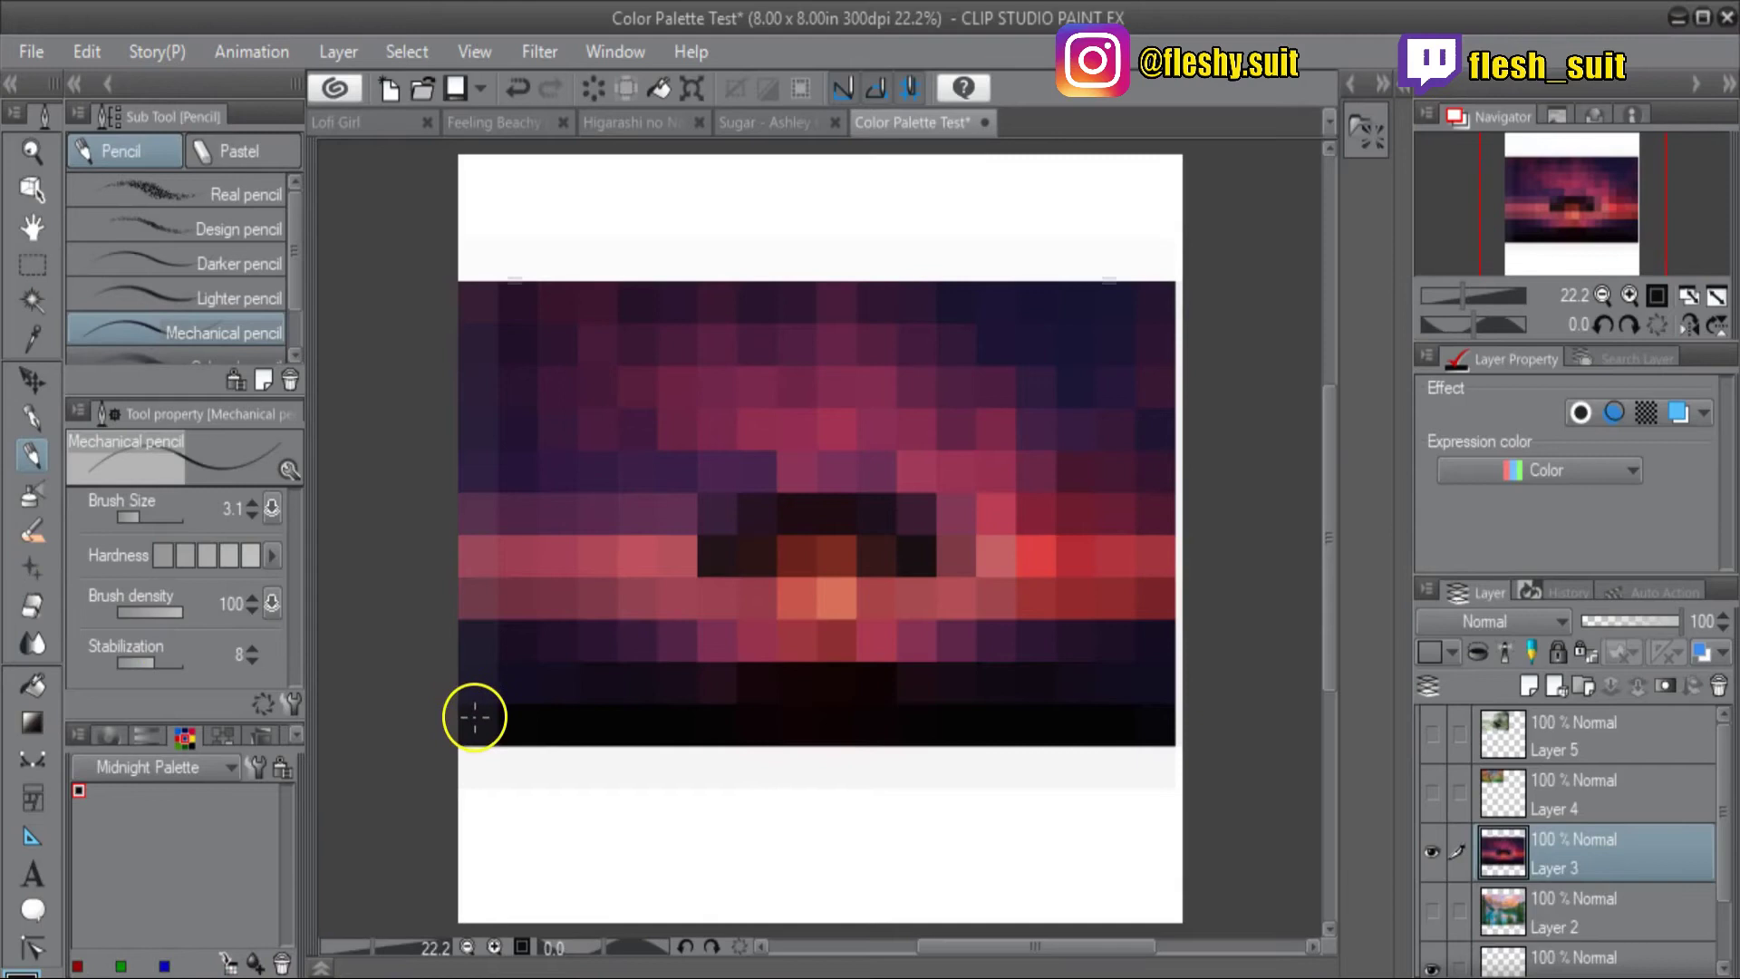
left_click(254, 964)
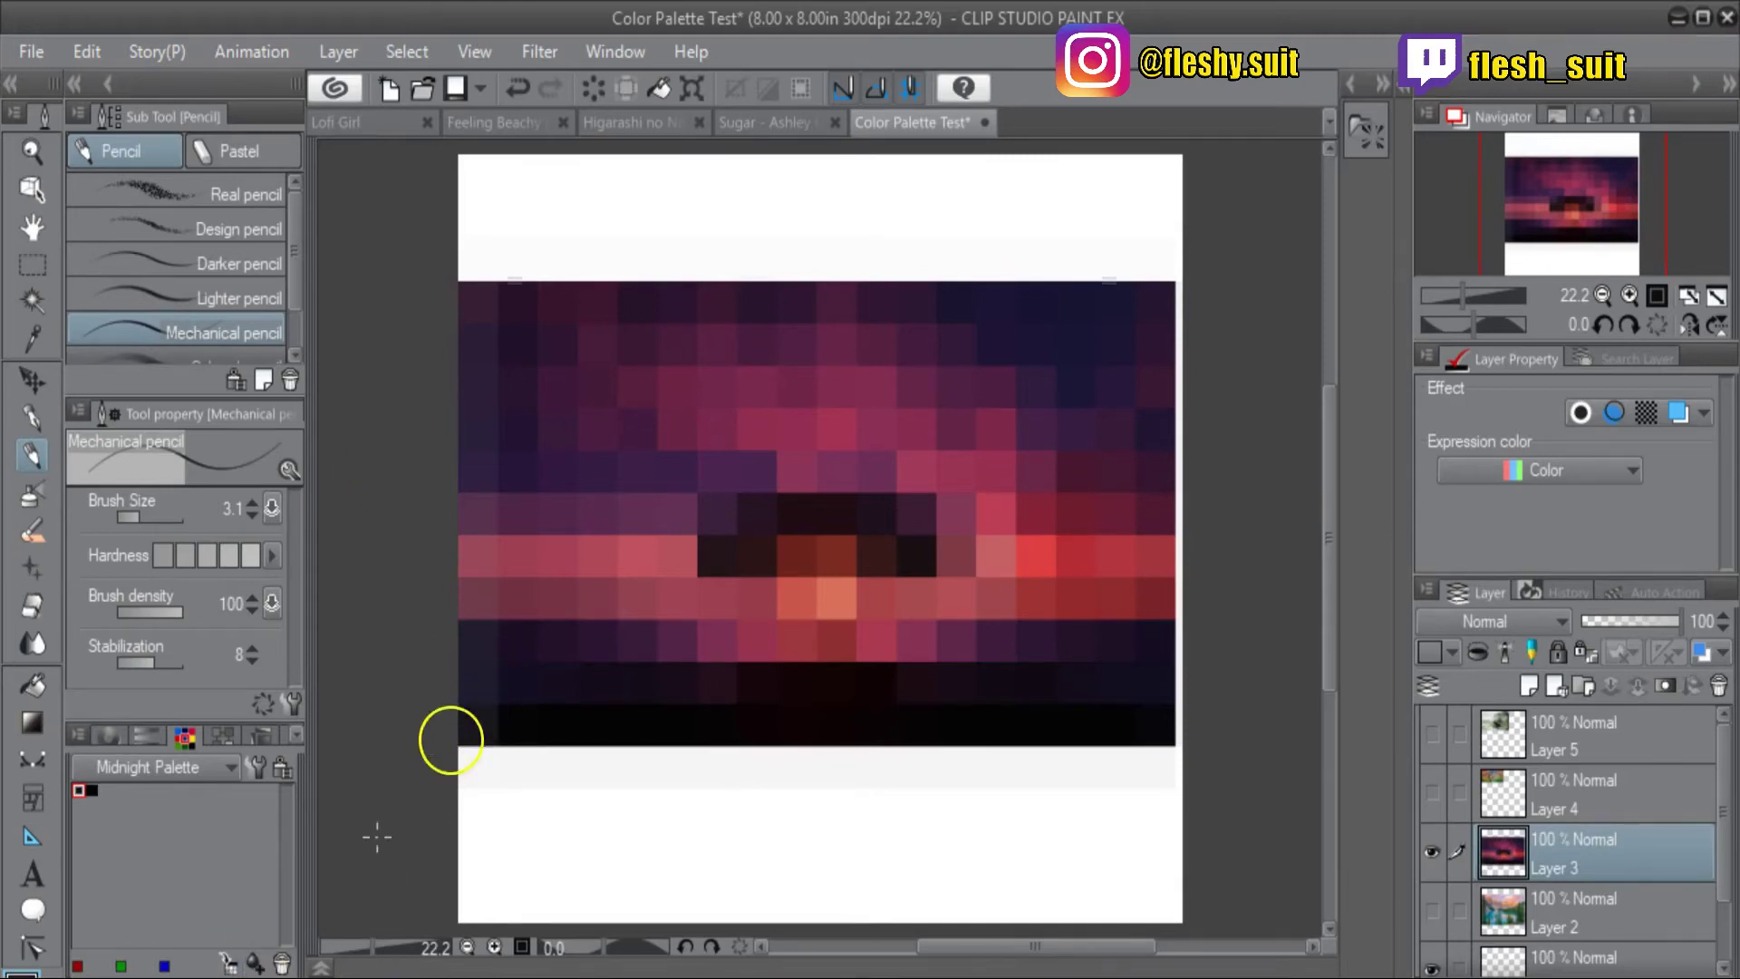
left_click(257, 963)
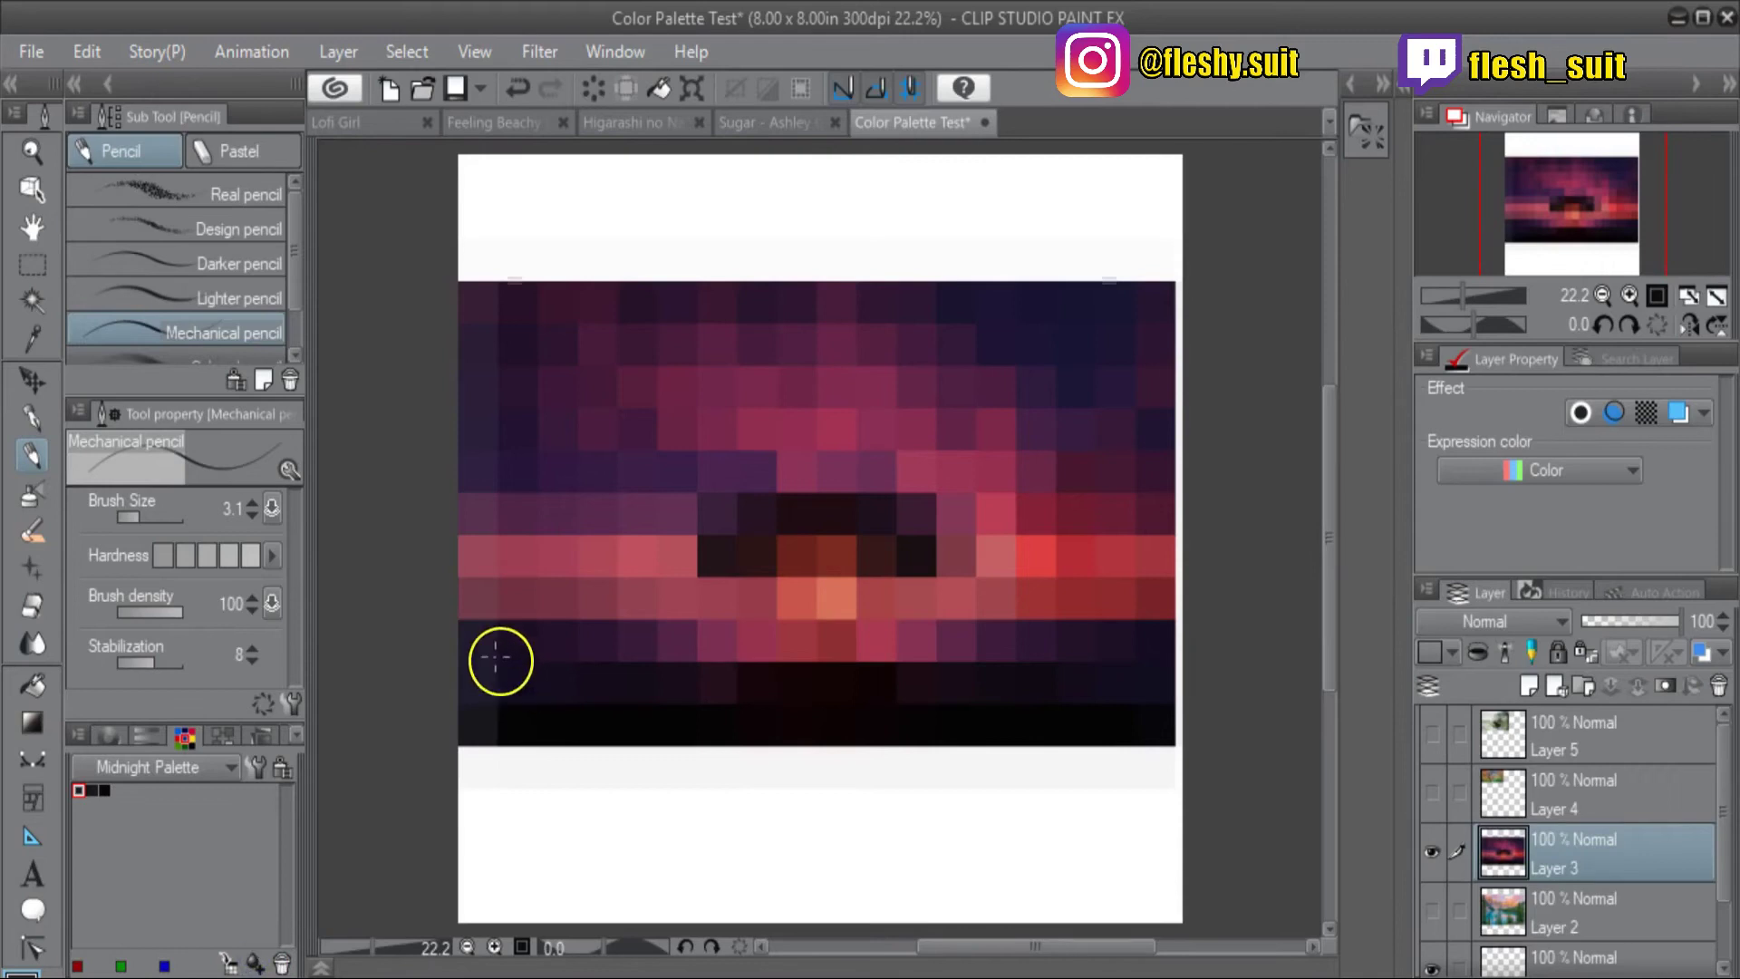
left_click(257, 964)
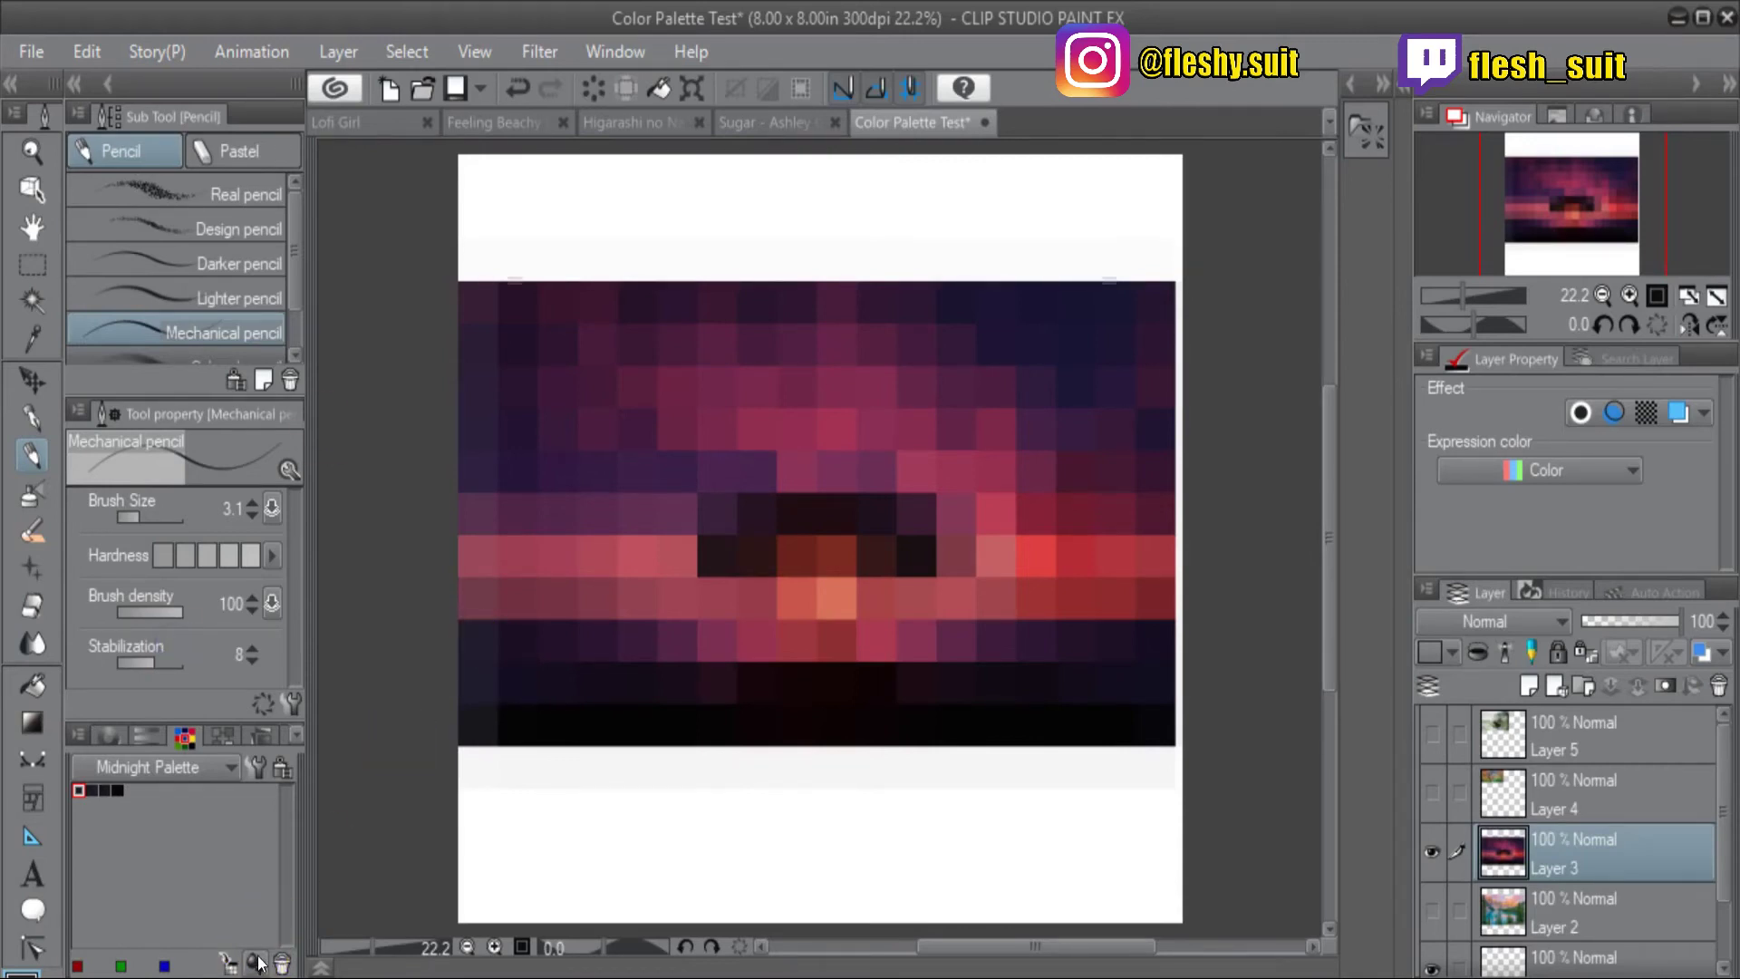
Step: Sample reddish and dark mosaic blocks, adding each as a Midnight Palette swatch
left_click(555, 652, "alt")
left_click(257, 963)
left_click(257, 964)
left_click(256, 964)
left_click(398, 398, "alt")
left_click(256, 963)
left_click(625, 567, "alt")
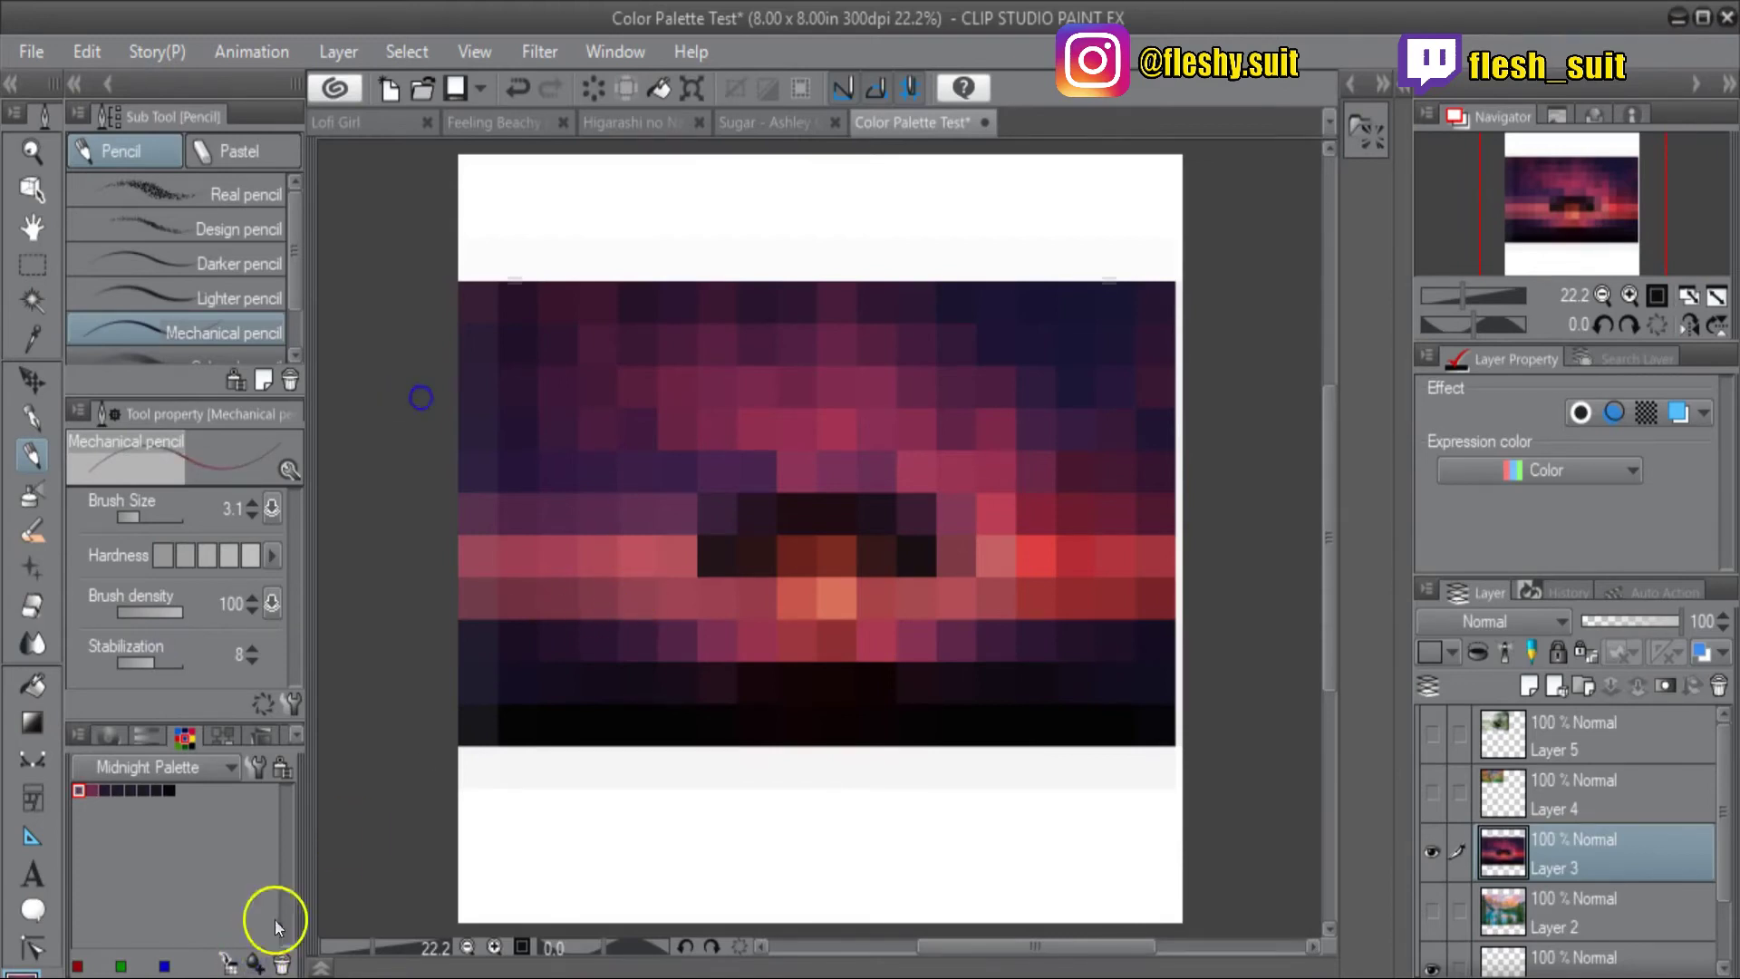
left_click(256, 964)
left_click(485, 493, "alt")
left_click(257, 963)
left_click(257, 964)
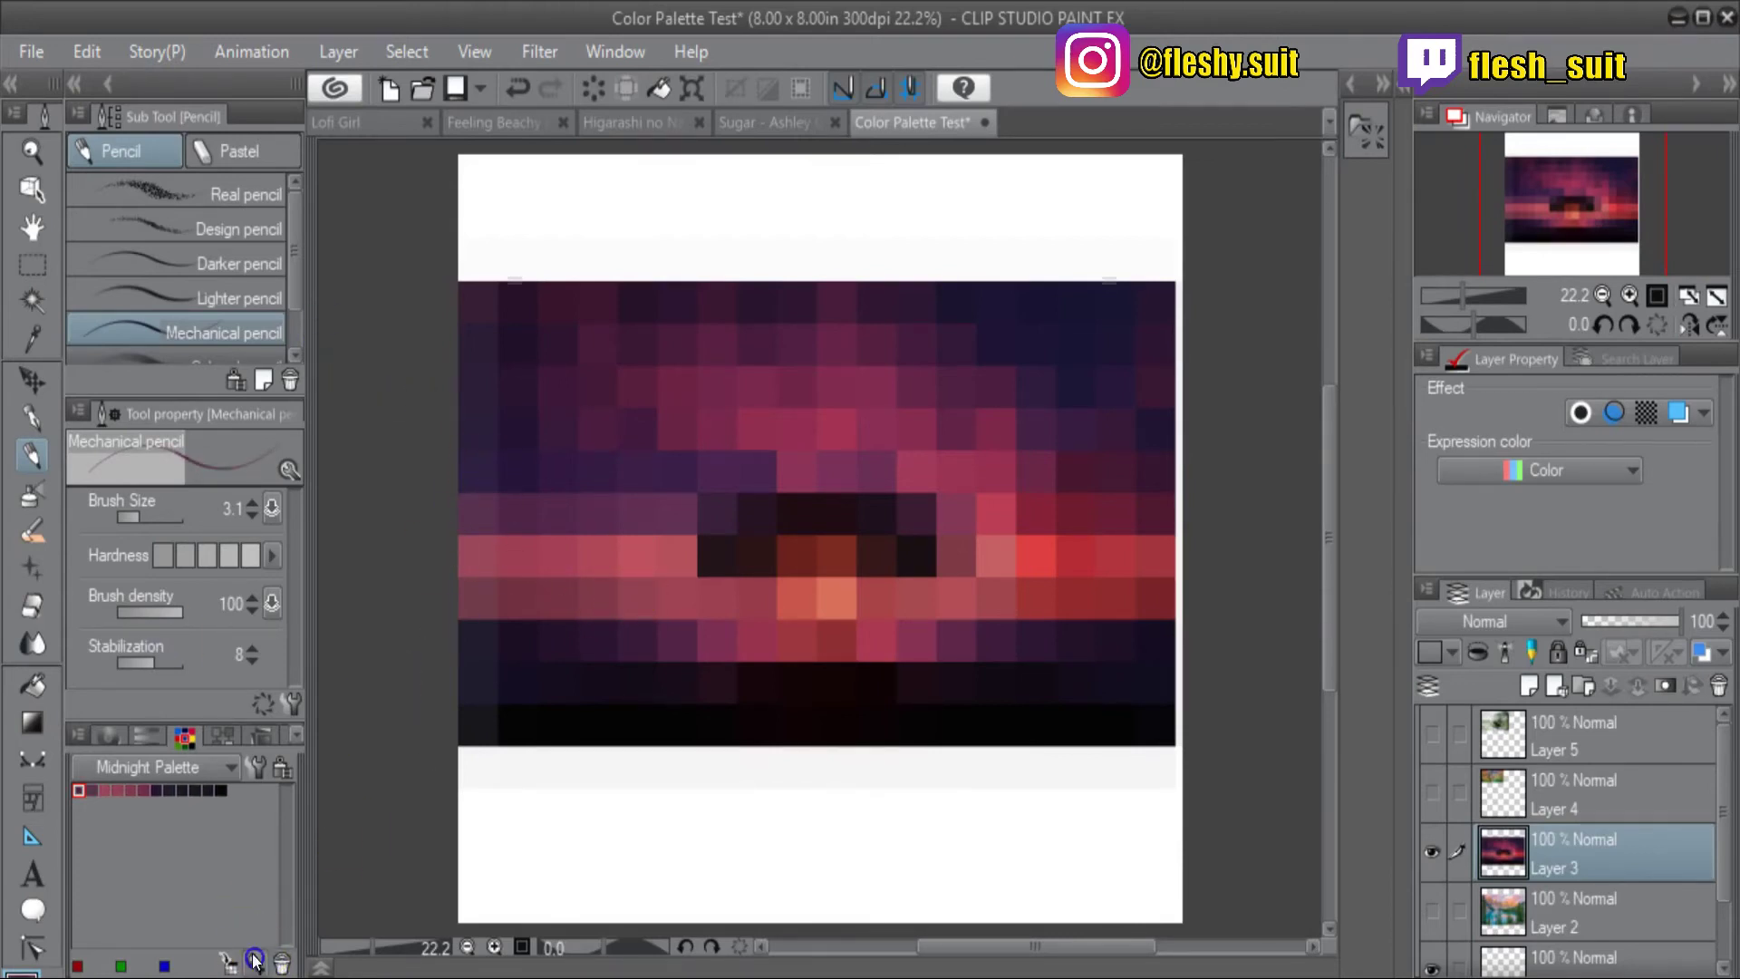
left_click(485, 457, "alt")
left_click(256, 963)
left_click(477, 432, "alt")
left_click(256, 963)
left_click(683, 649, "alt")
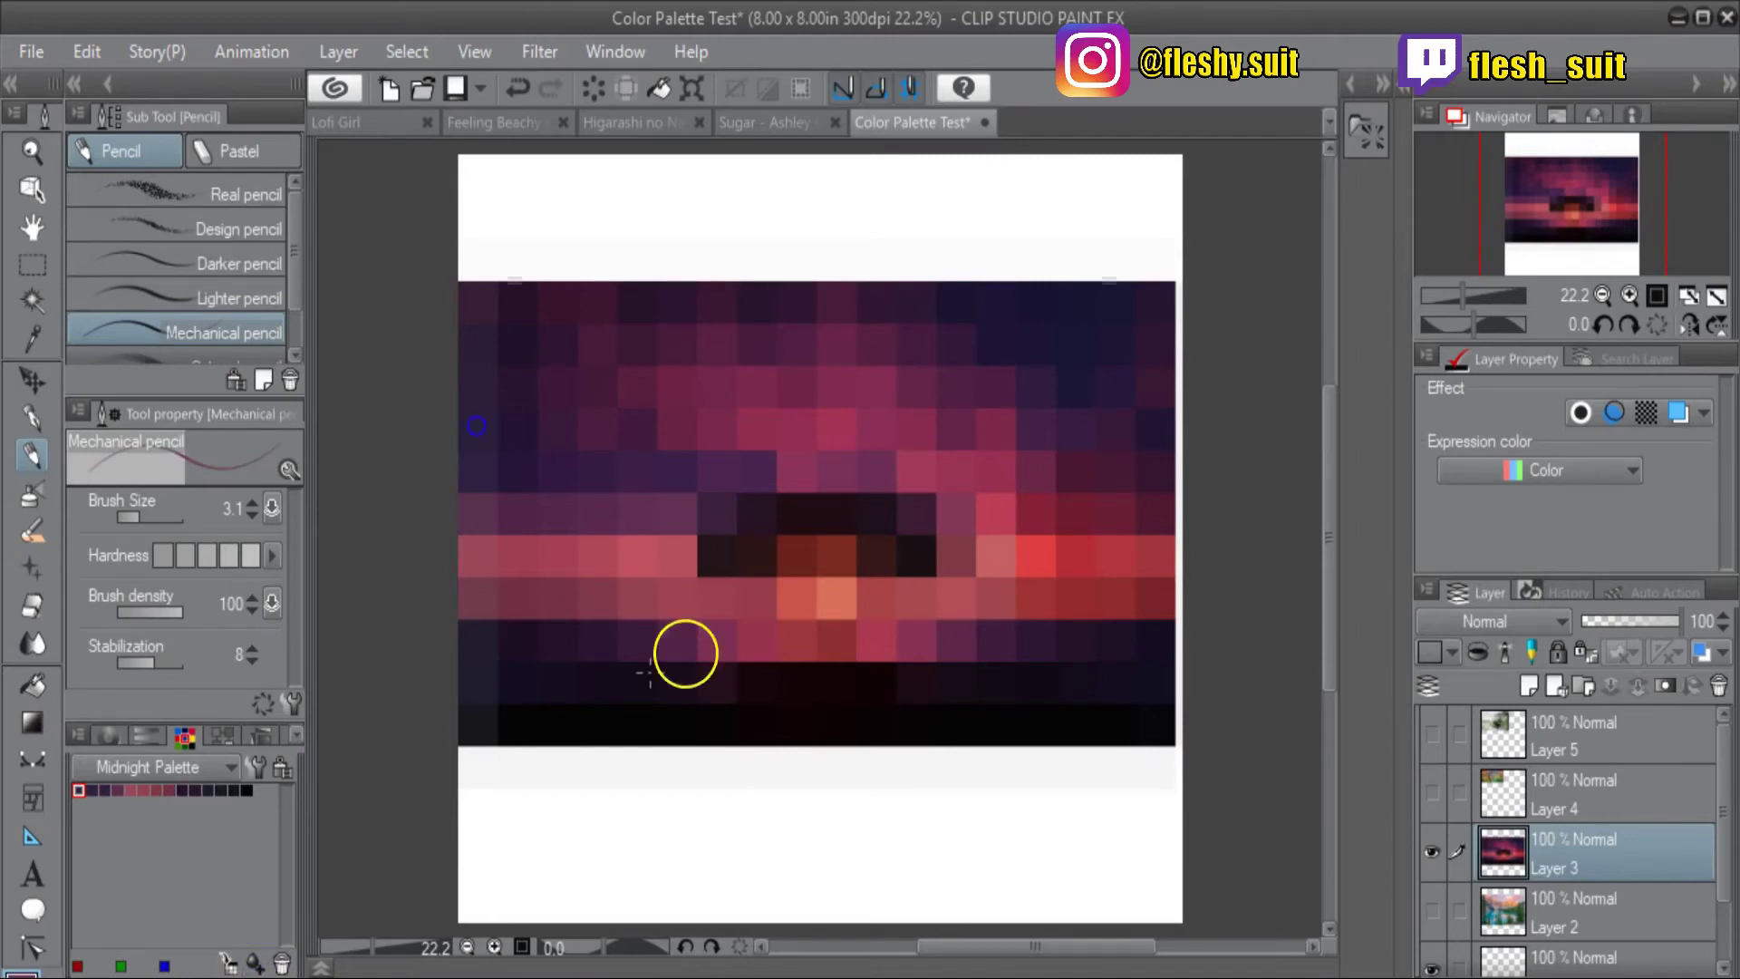
left_click(256, 964)
Step: Sample black and dark mosaic blocks to fill the palette's second row
left_click(741, 551, "alt")
left_click(256, 963)
left_click(839, 524, "alt")
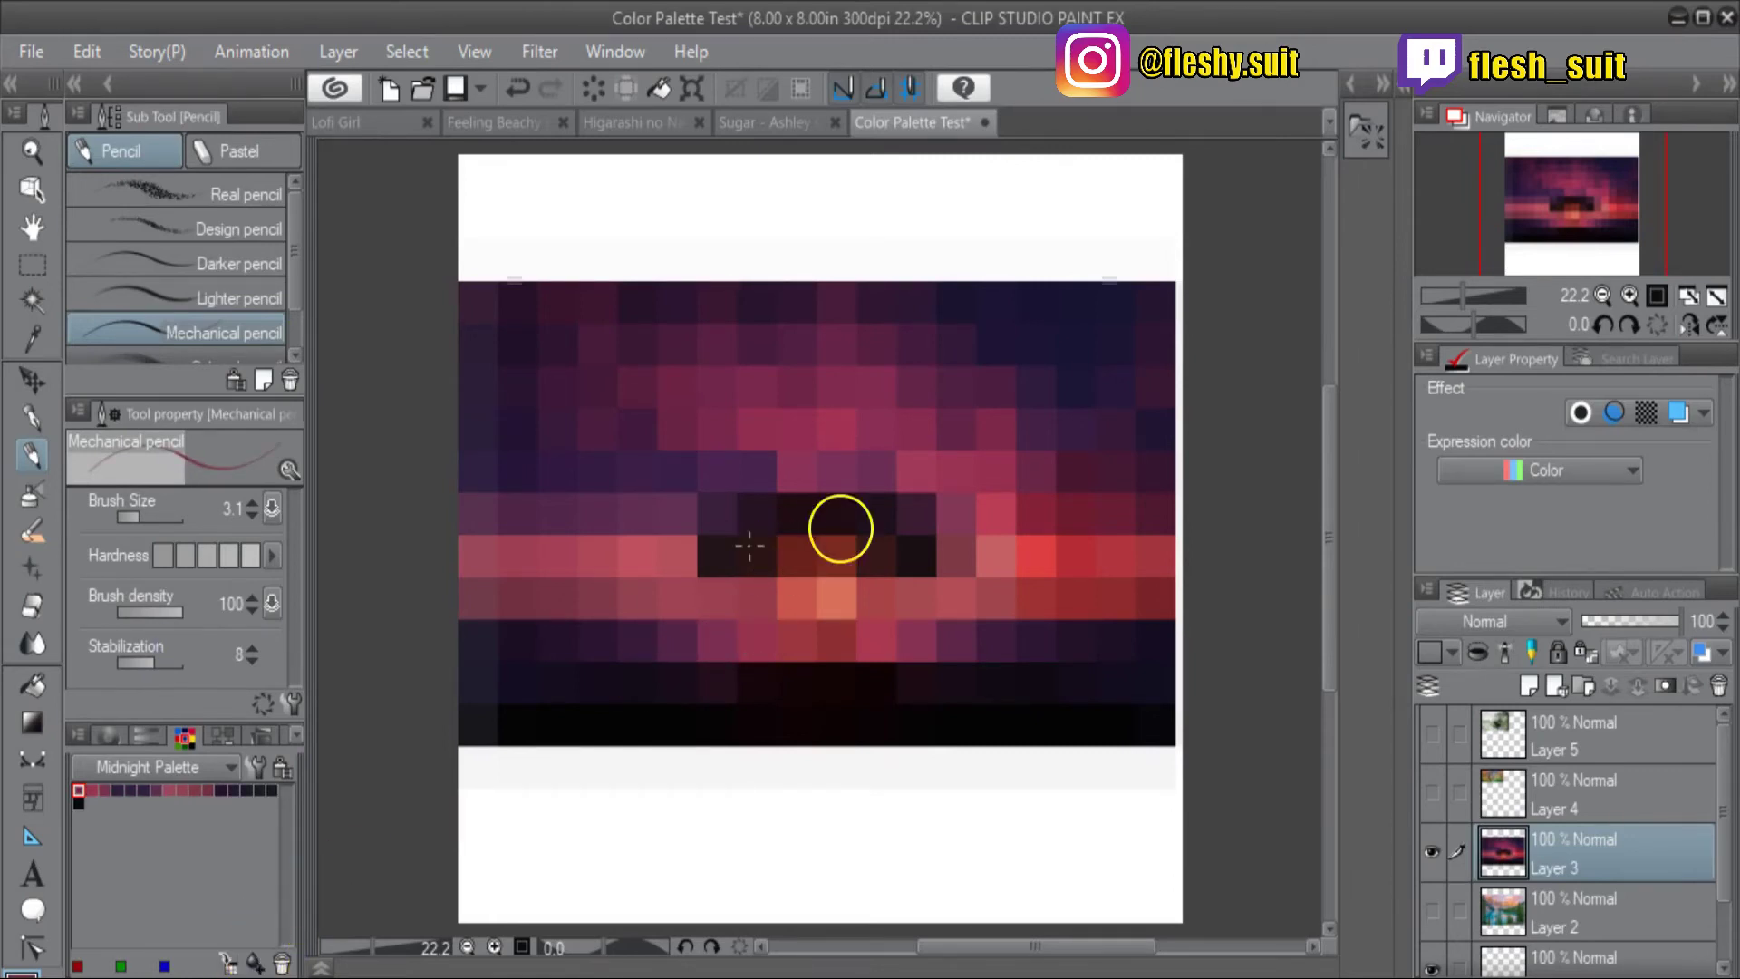
left_click(716, 508, "alt")
left_click(256, 963)
left_click(777, 469, "alt")
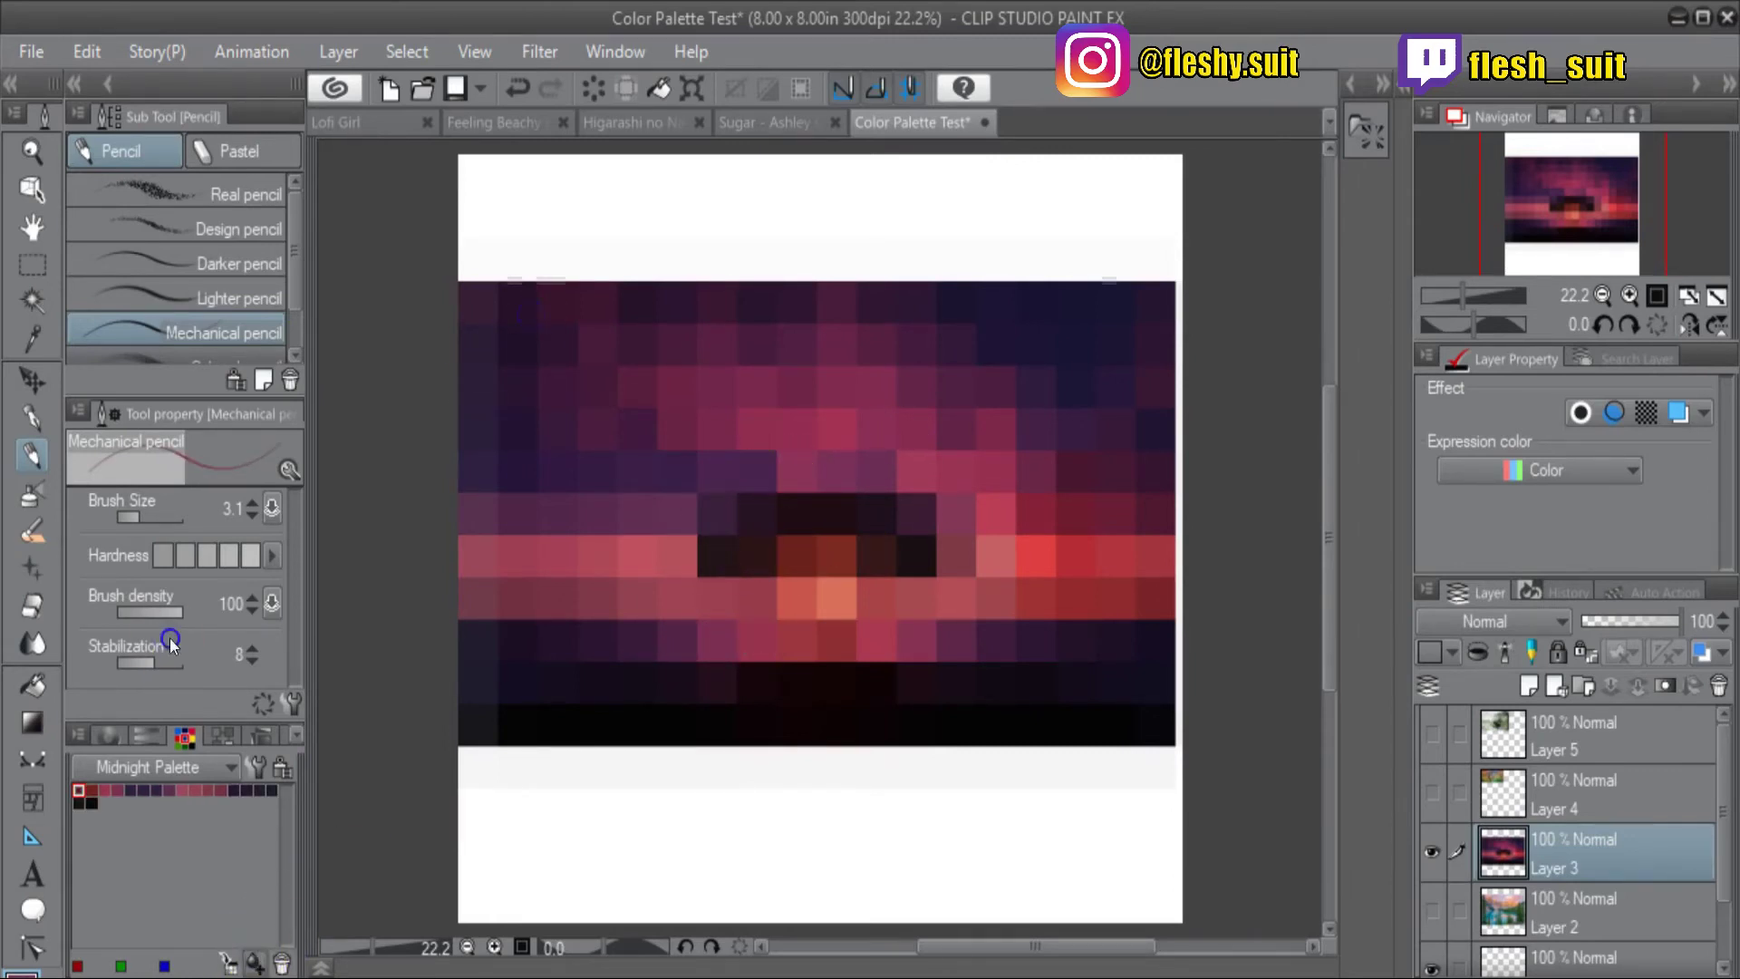
left_click(256, 963)
left_click(256, 964)
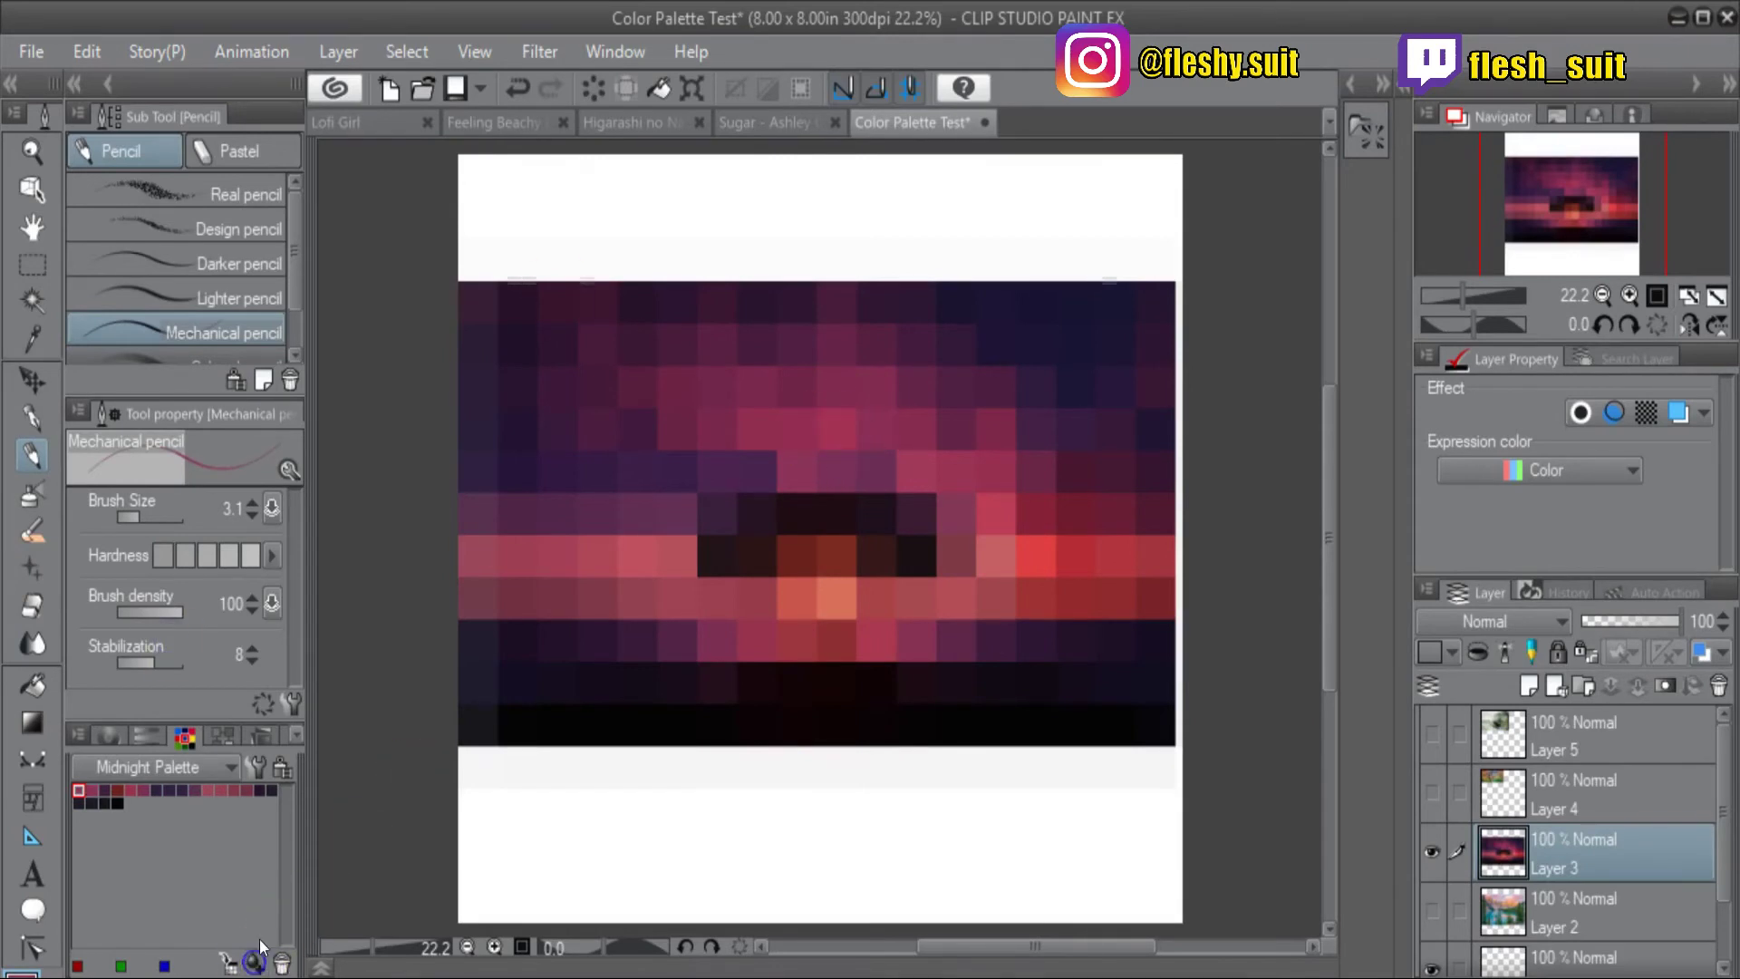
left_click(828, 649, "alt")
left_click(256, 964)
left_click(967, 634, "alt")
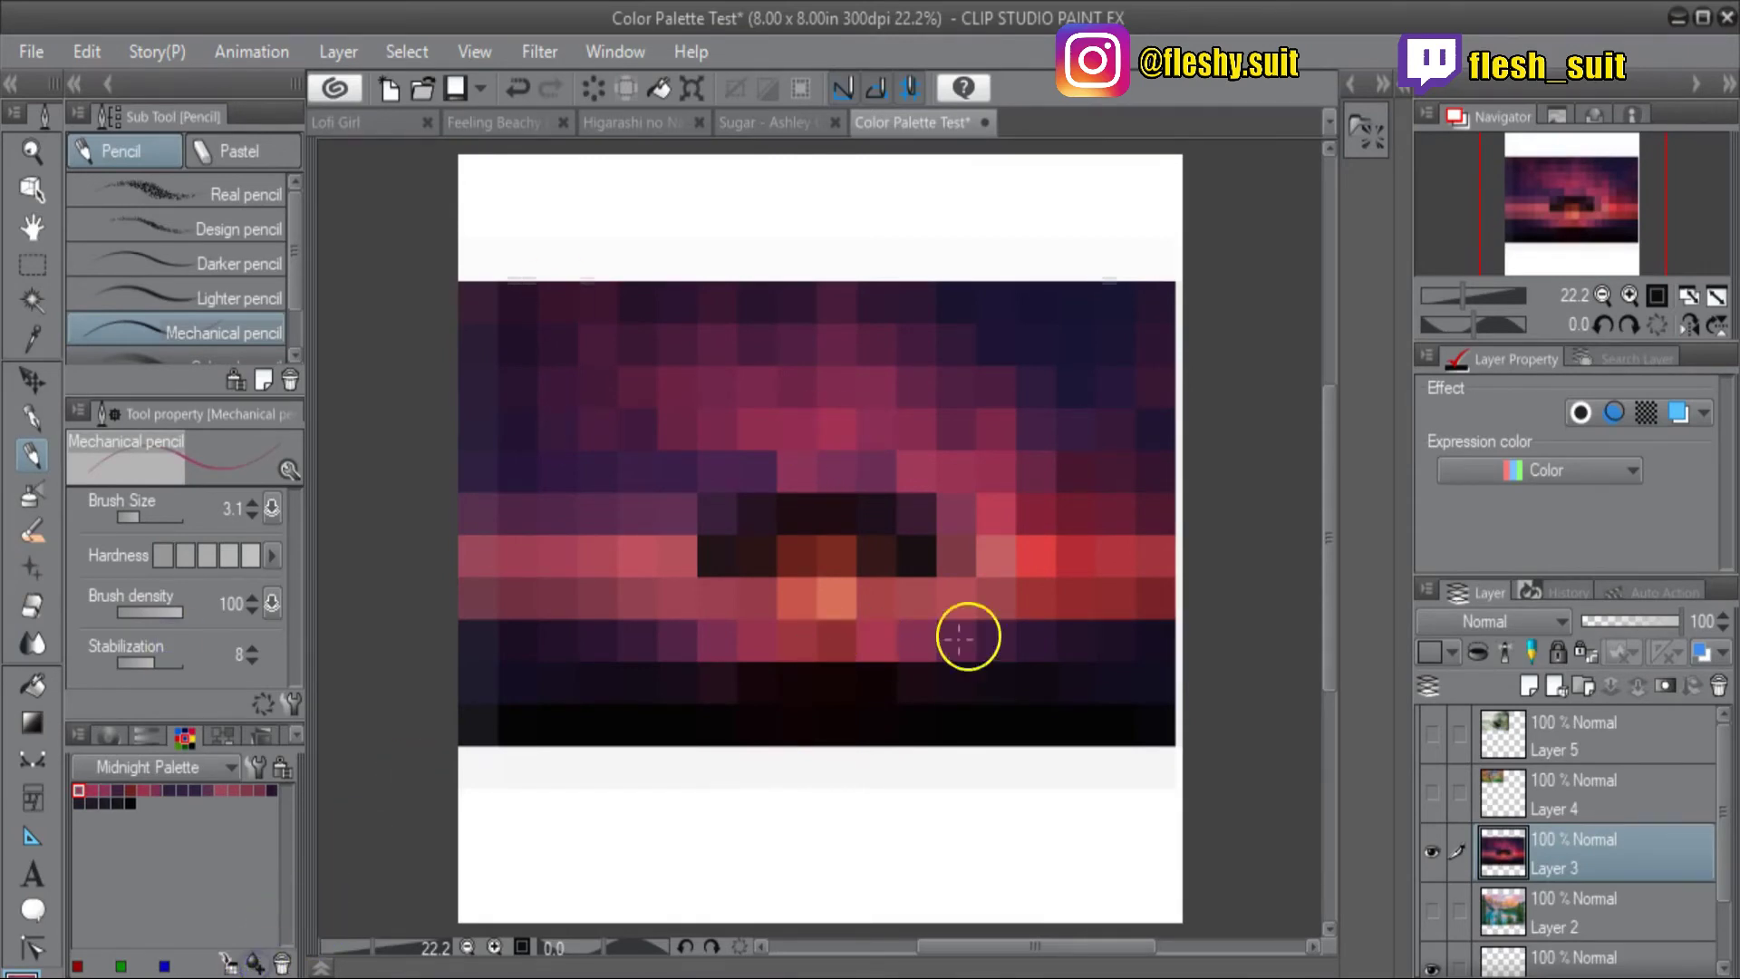
left_click(946, 645, "alt")
Step: Add orange, pink and dark swatches sampled from blocks near the sun
left_click(832, 600, "alt")
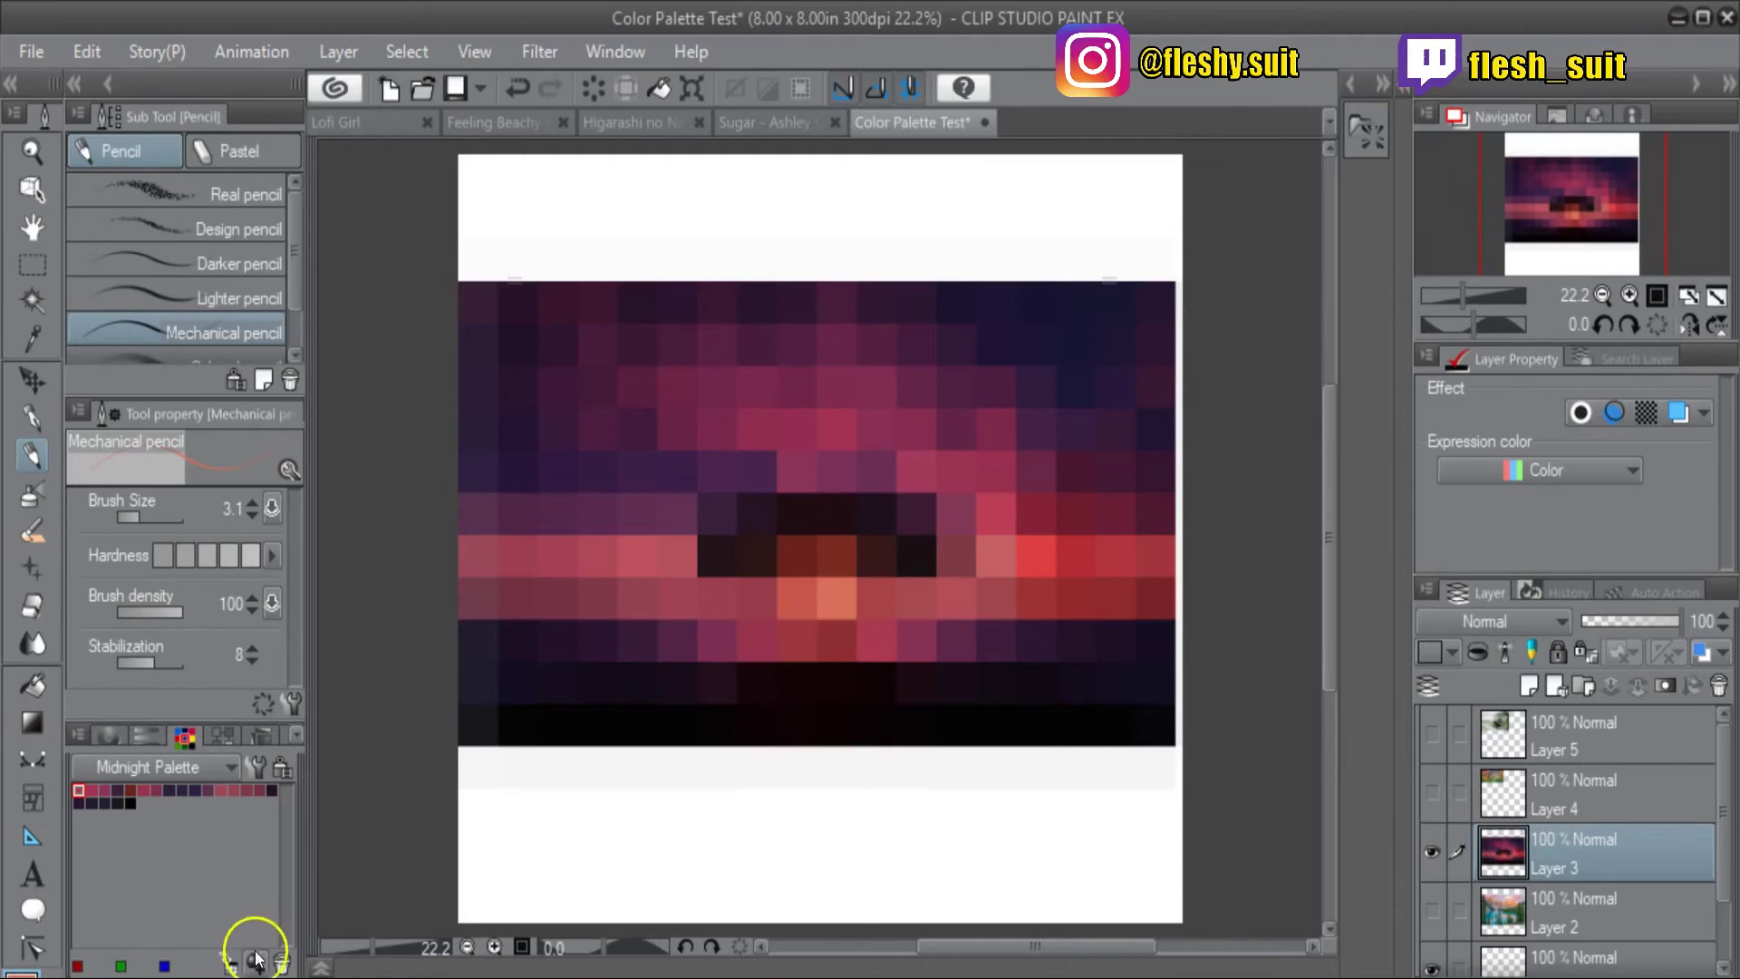
left_click(256, 962)
left_click(1002, 563, "alt")
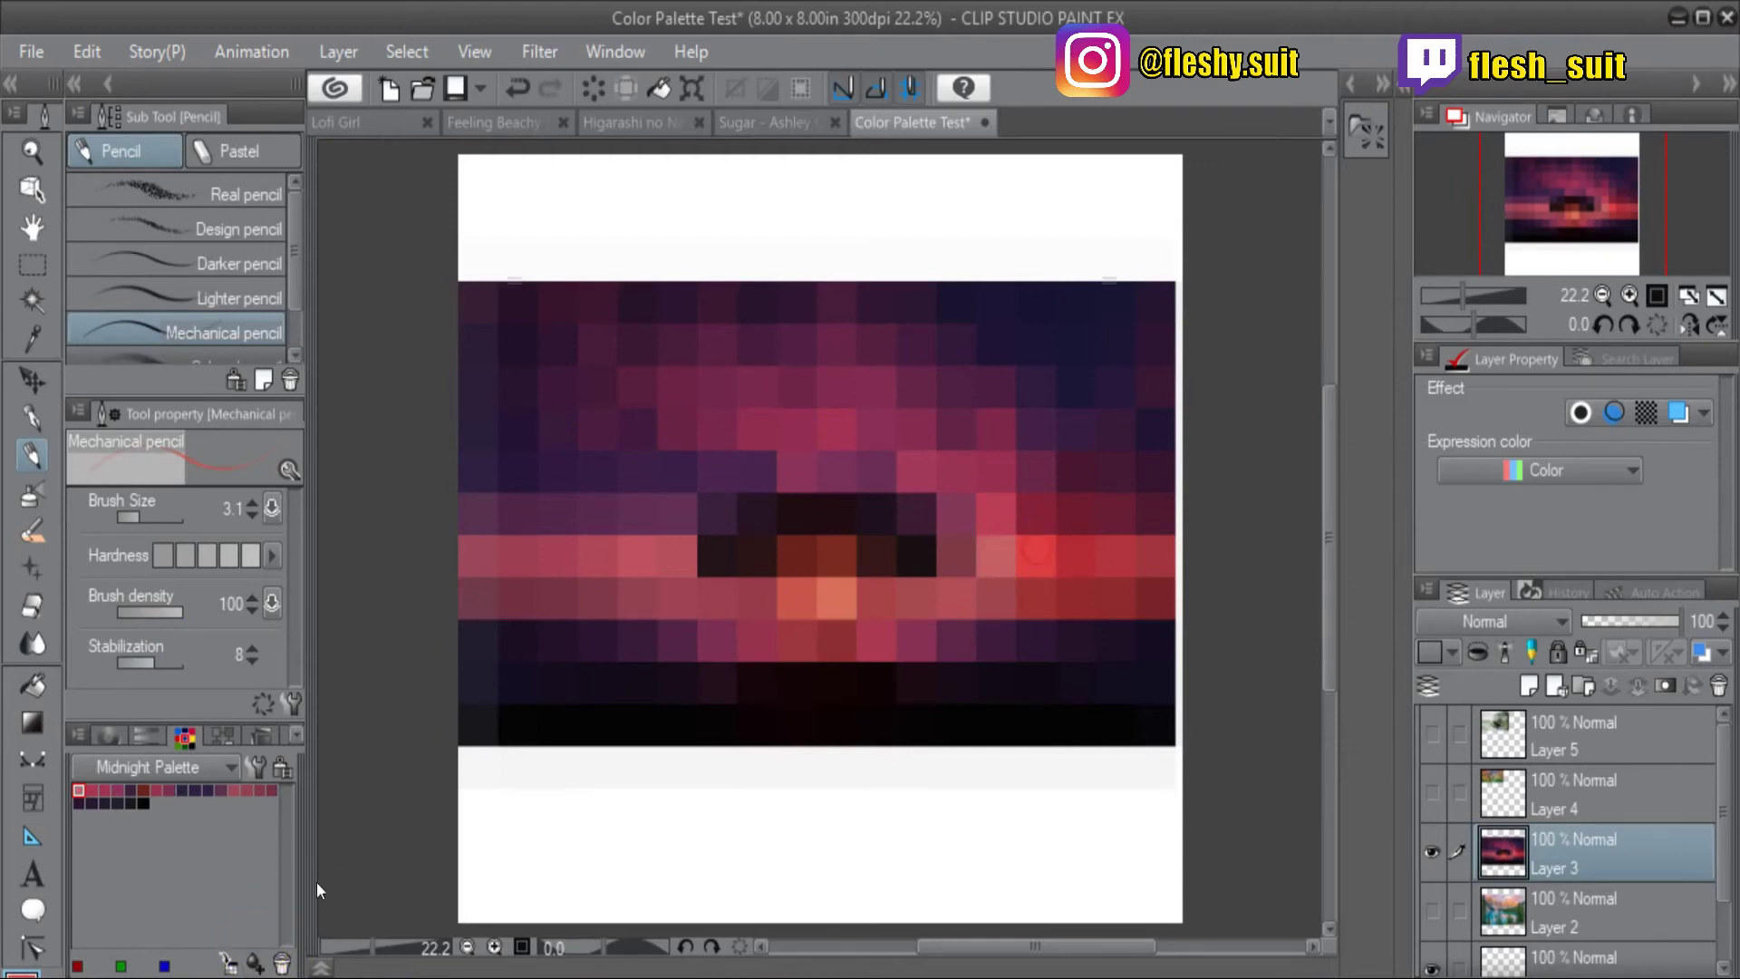
left_click(257, 960)
left_click(990, 552, "alt")
left_click(257, 962)
left_click(905, 555, "alt")
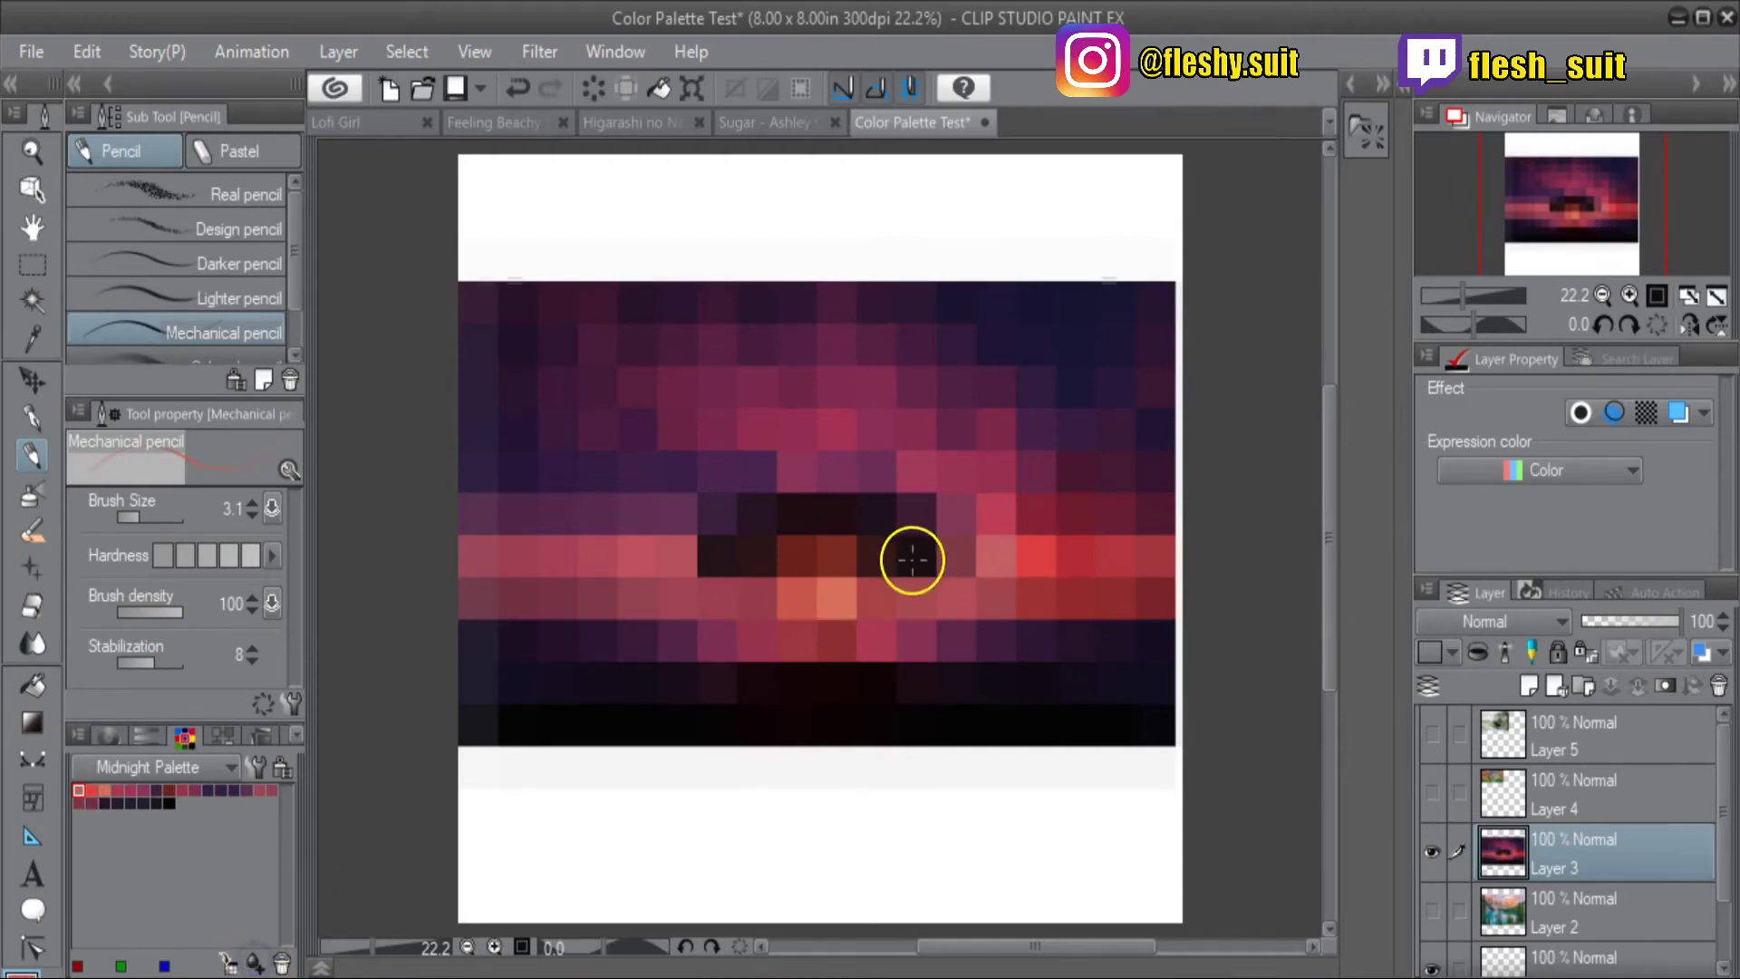
left_click(256, 962)
left_click(861, 522, "alt")
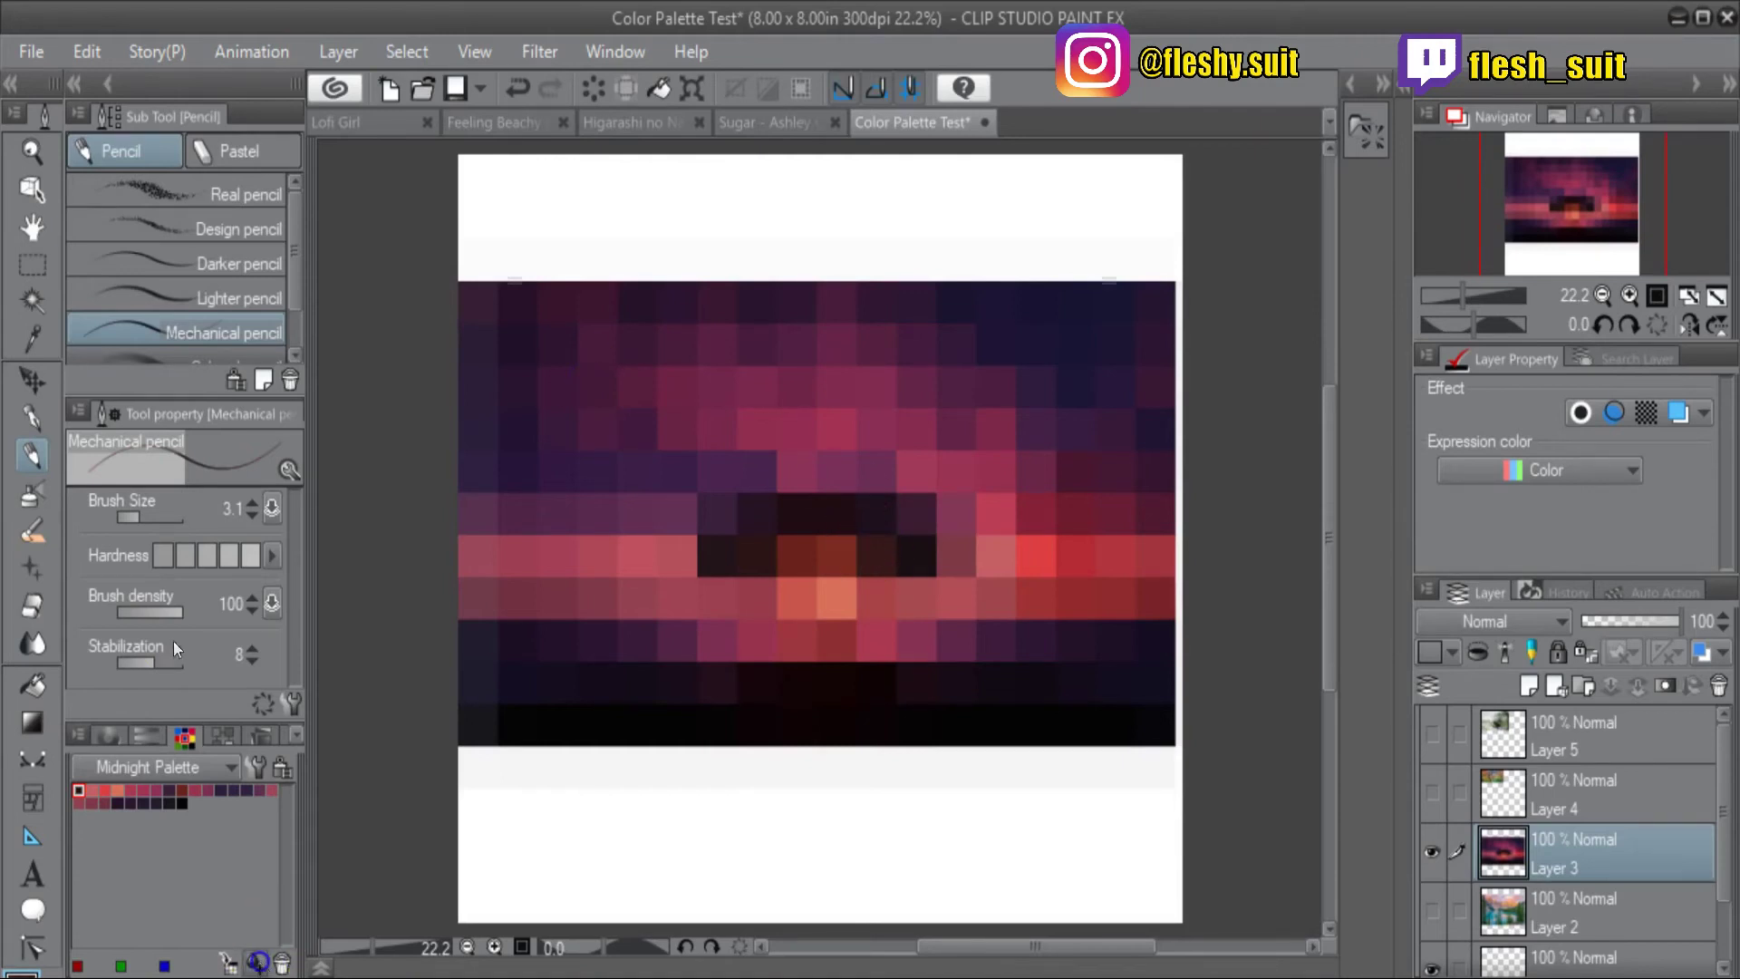
left_click(256, 962)
left_click(921, 505, "alt")
left_click(255, 960)
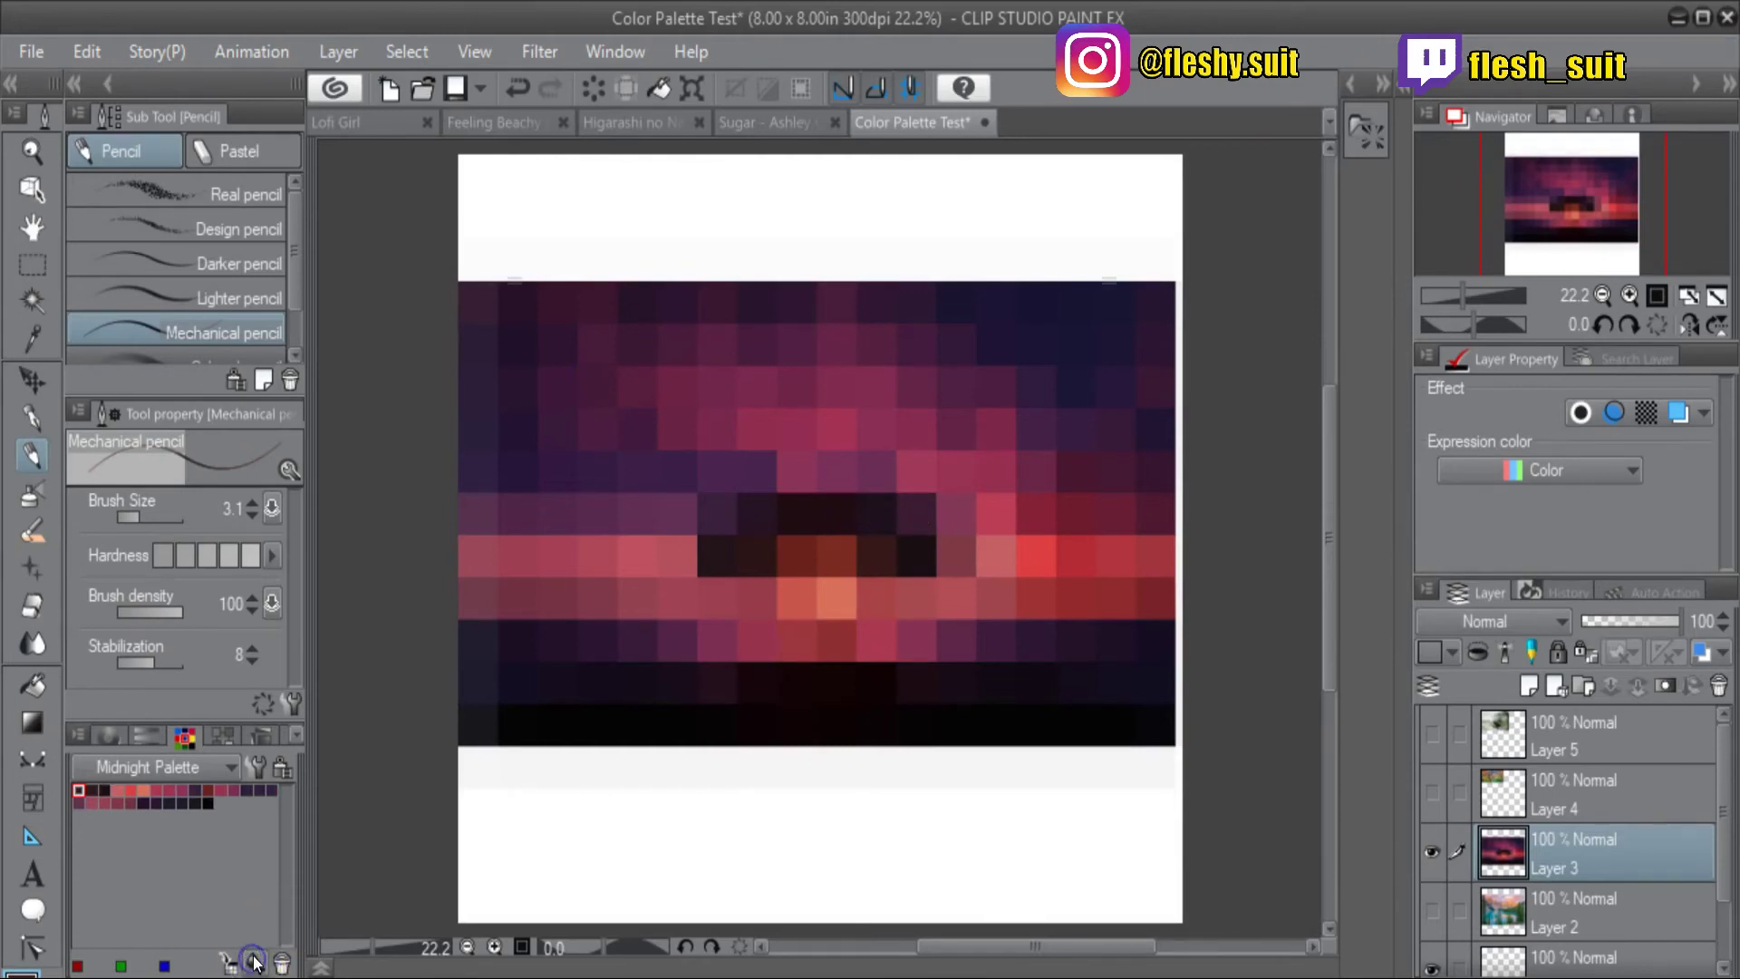
left_click(283, 769)
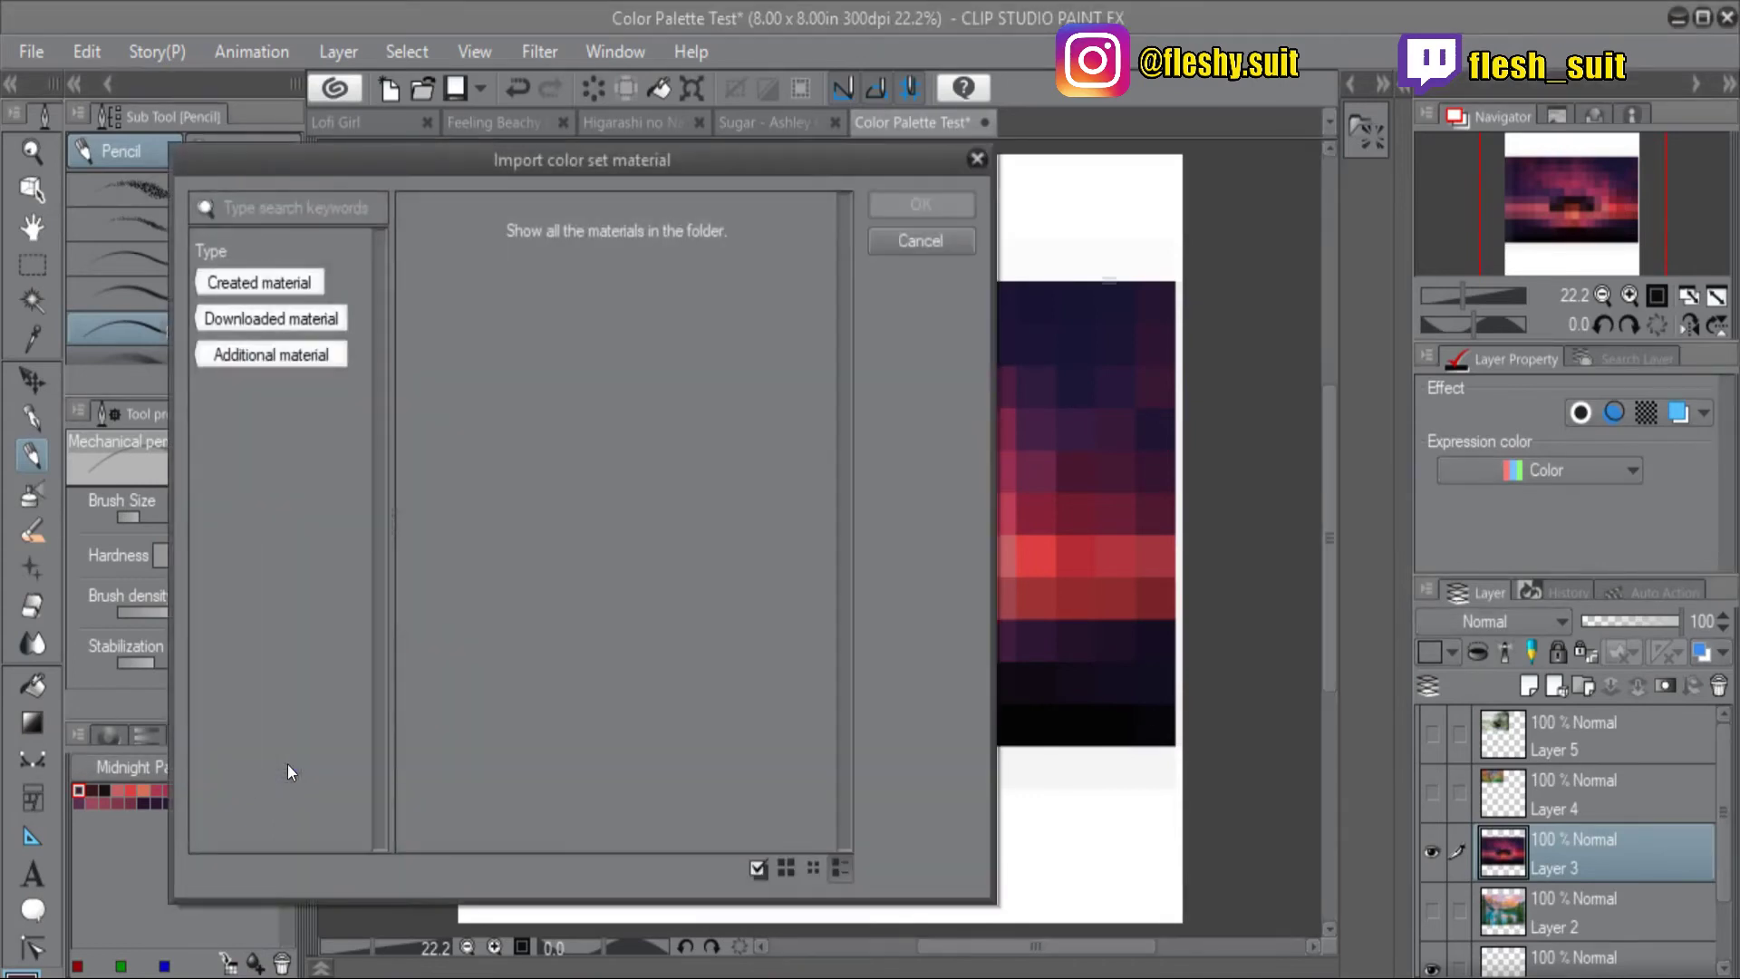
left_click(277, 263)
left_click(303, 282)
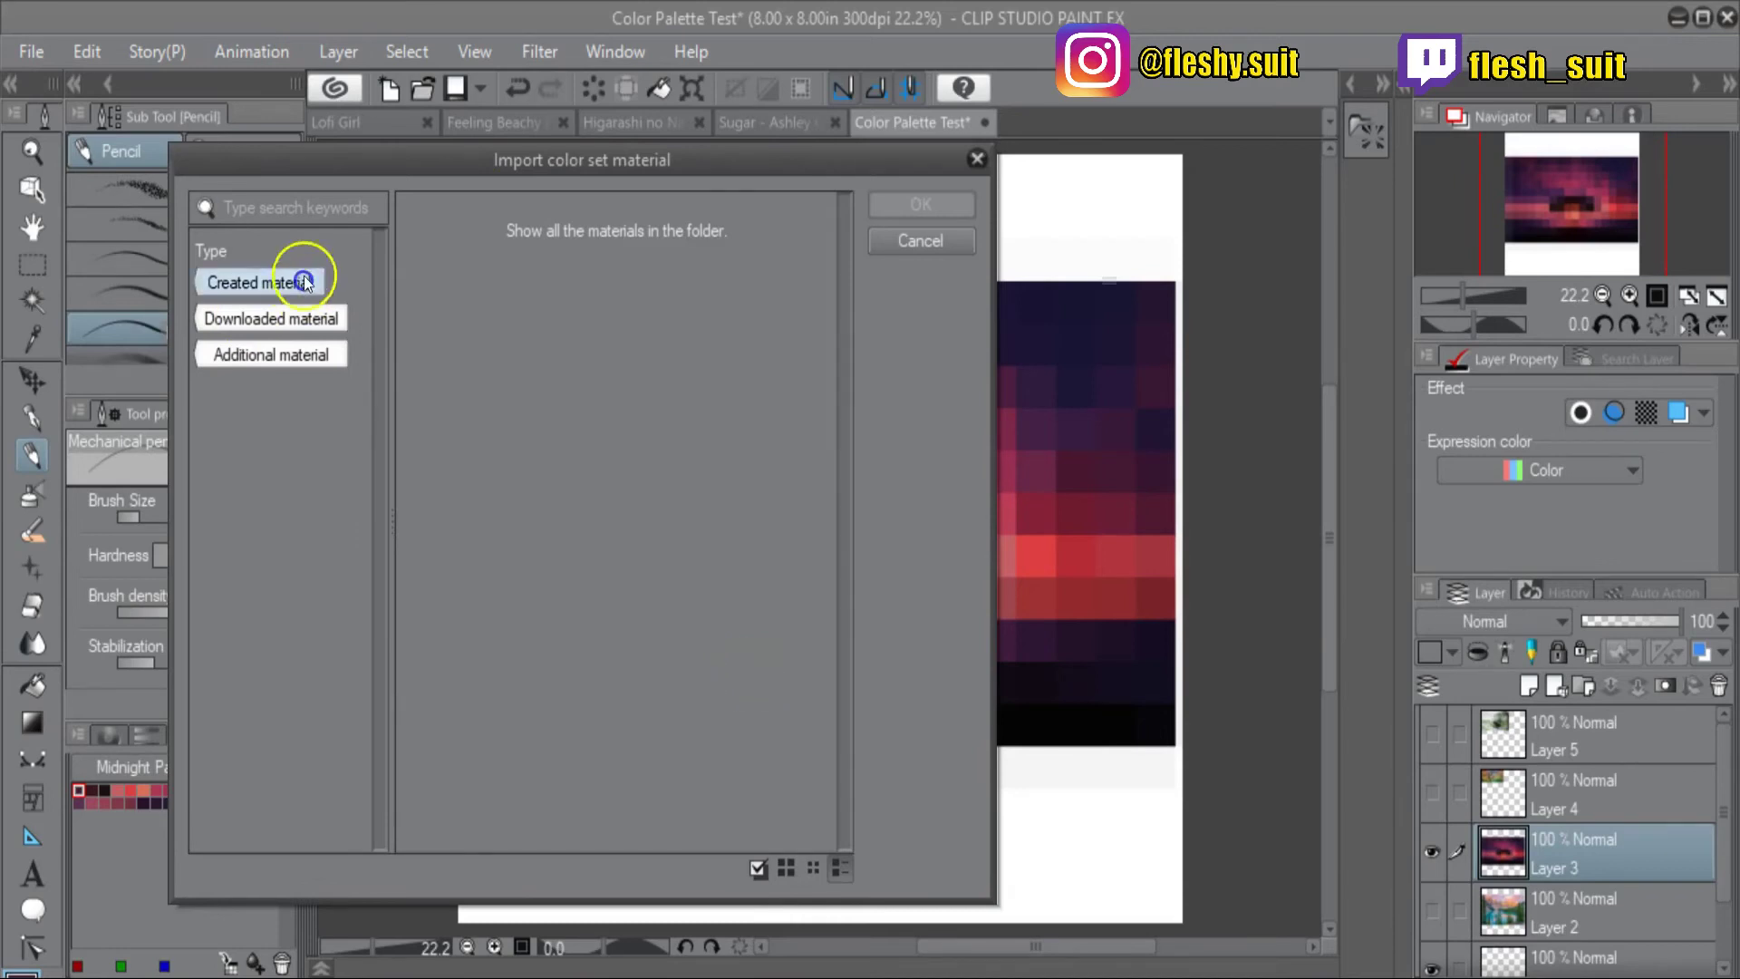
left_click(319, 315)
left_click(333, 353)
left_click(914, 247)
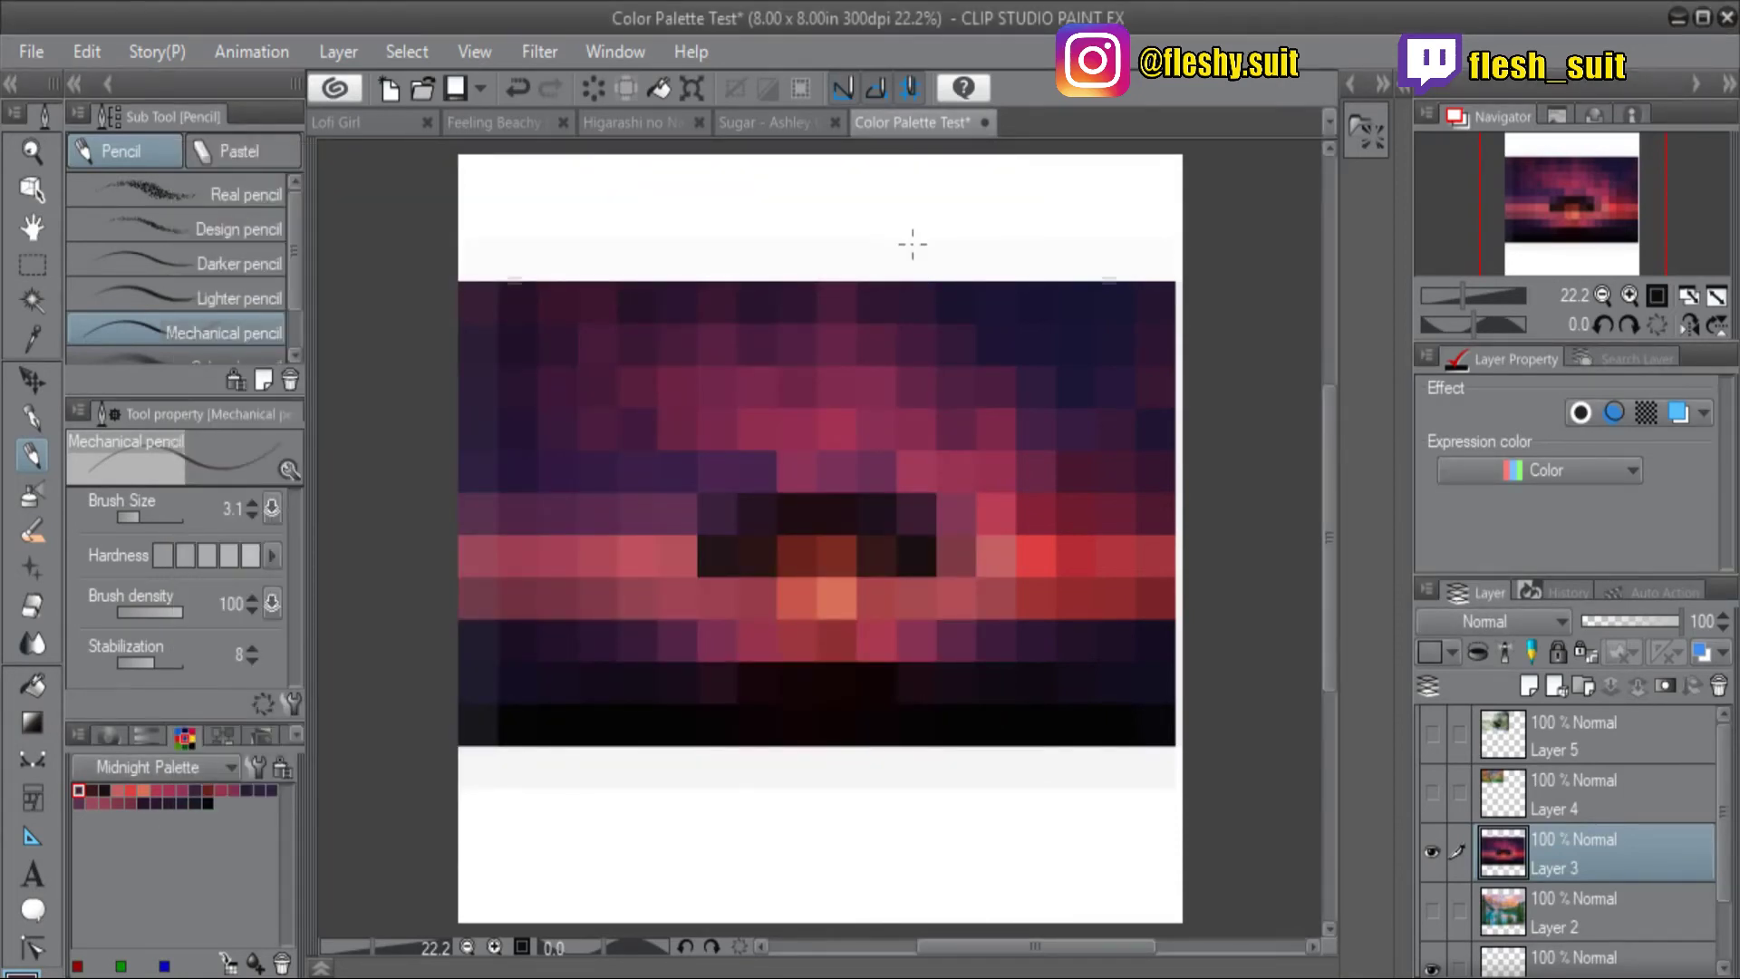
Step: Hide the sunset layer, select Layer 4, and enlarge the autumn tree photo to page width mid-page
left_click(1432, 851)
left_click(1433, 793)
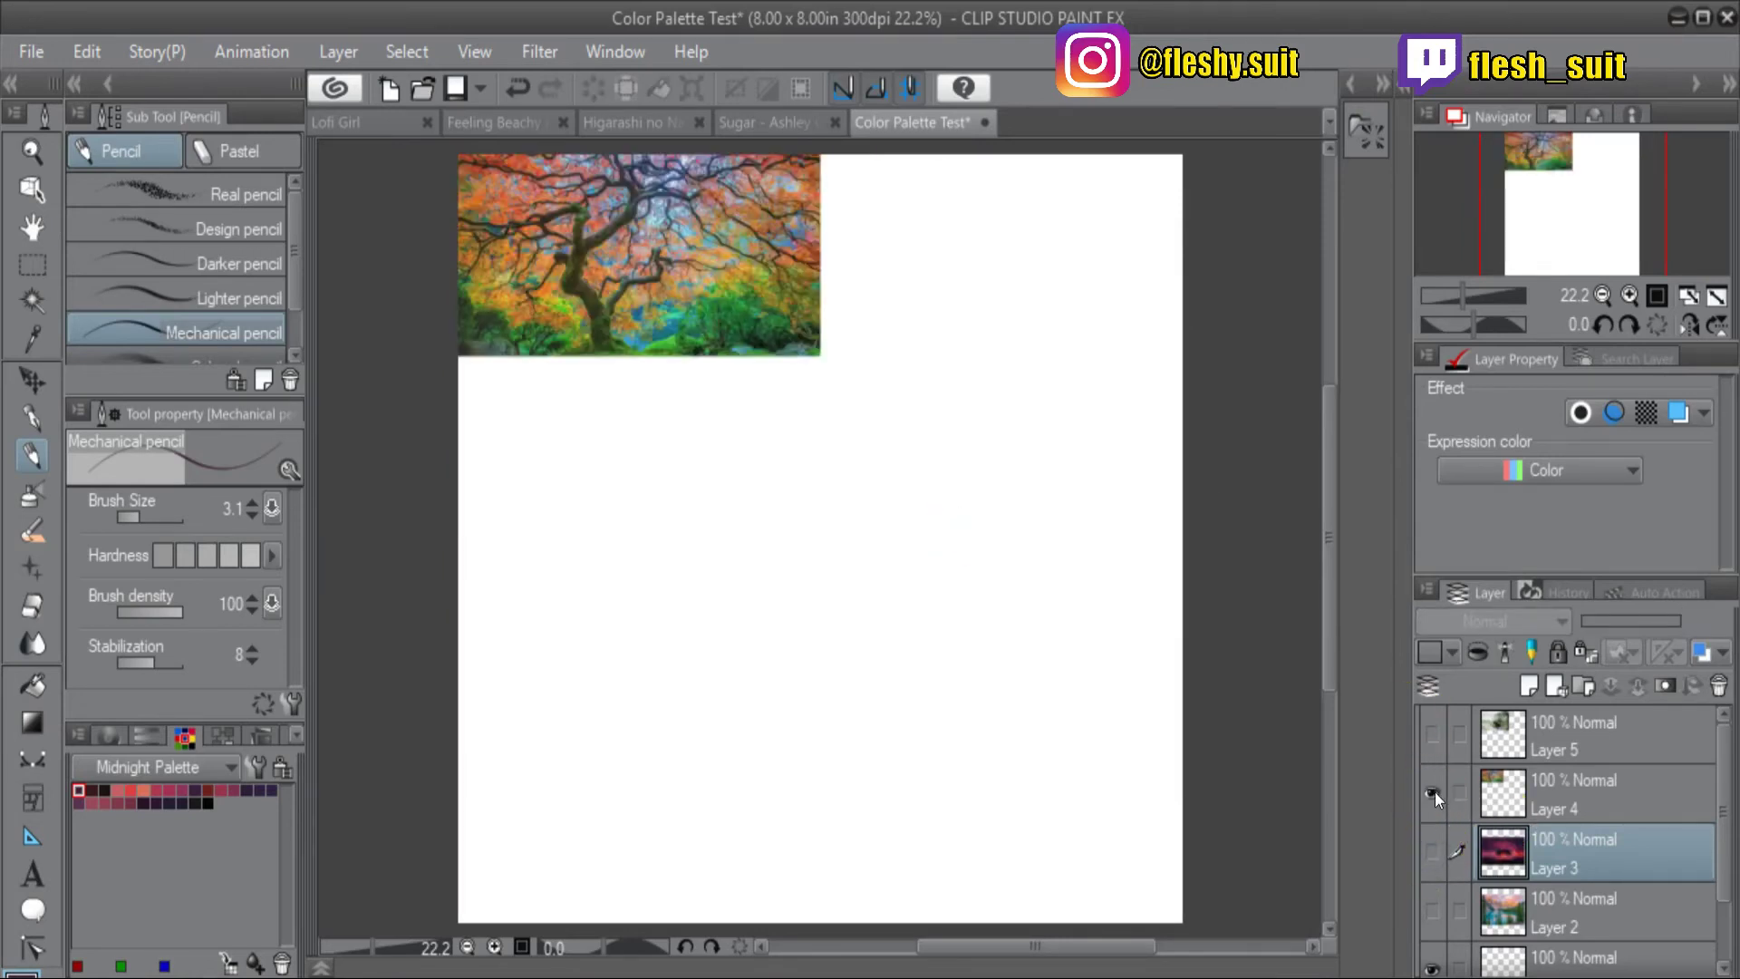
left_click(1564, 807)
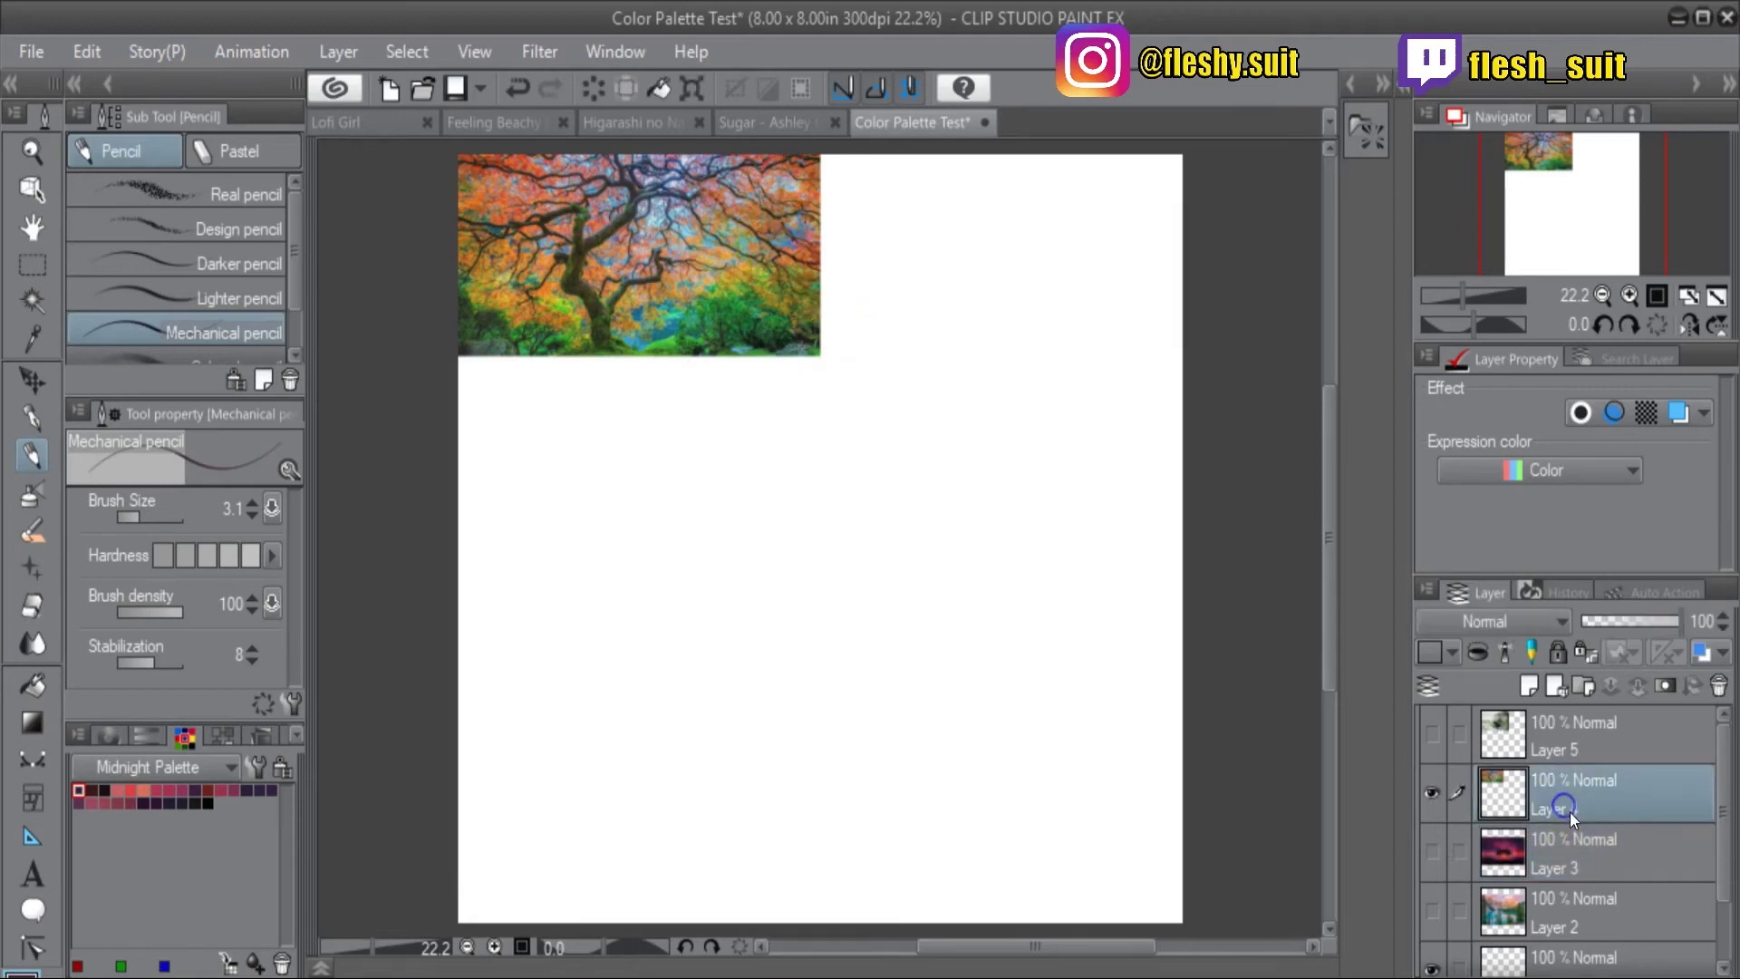
key("ctrl+t")
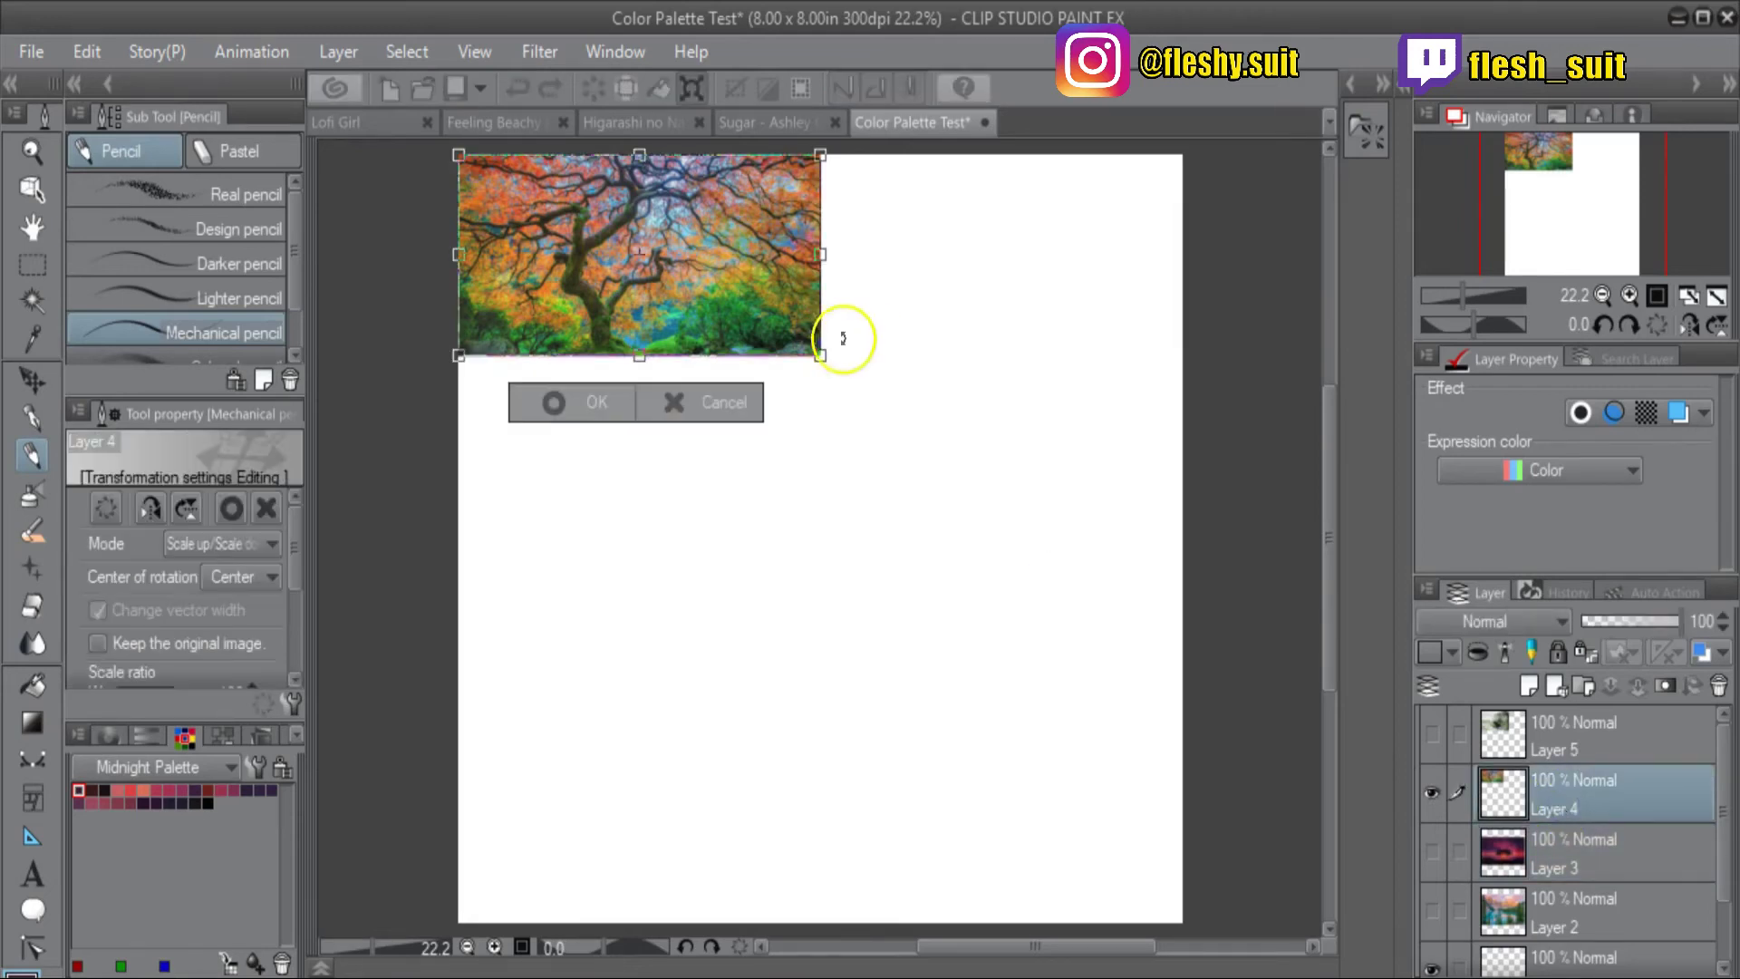
left_click_drag(819, 357, 1175, 650)
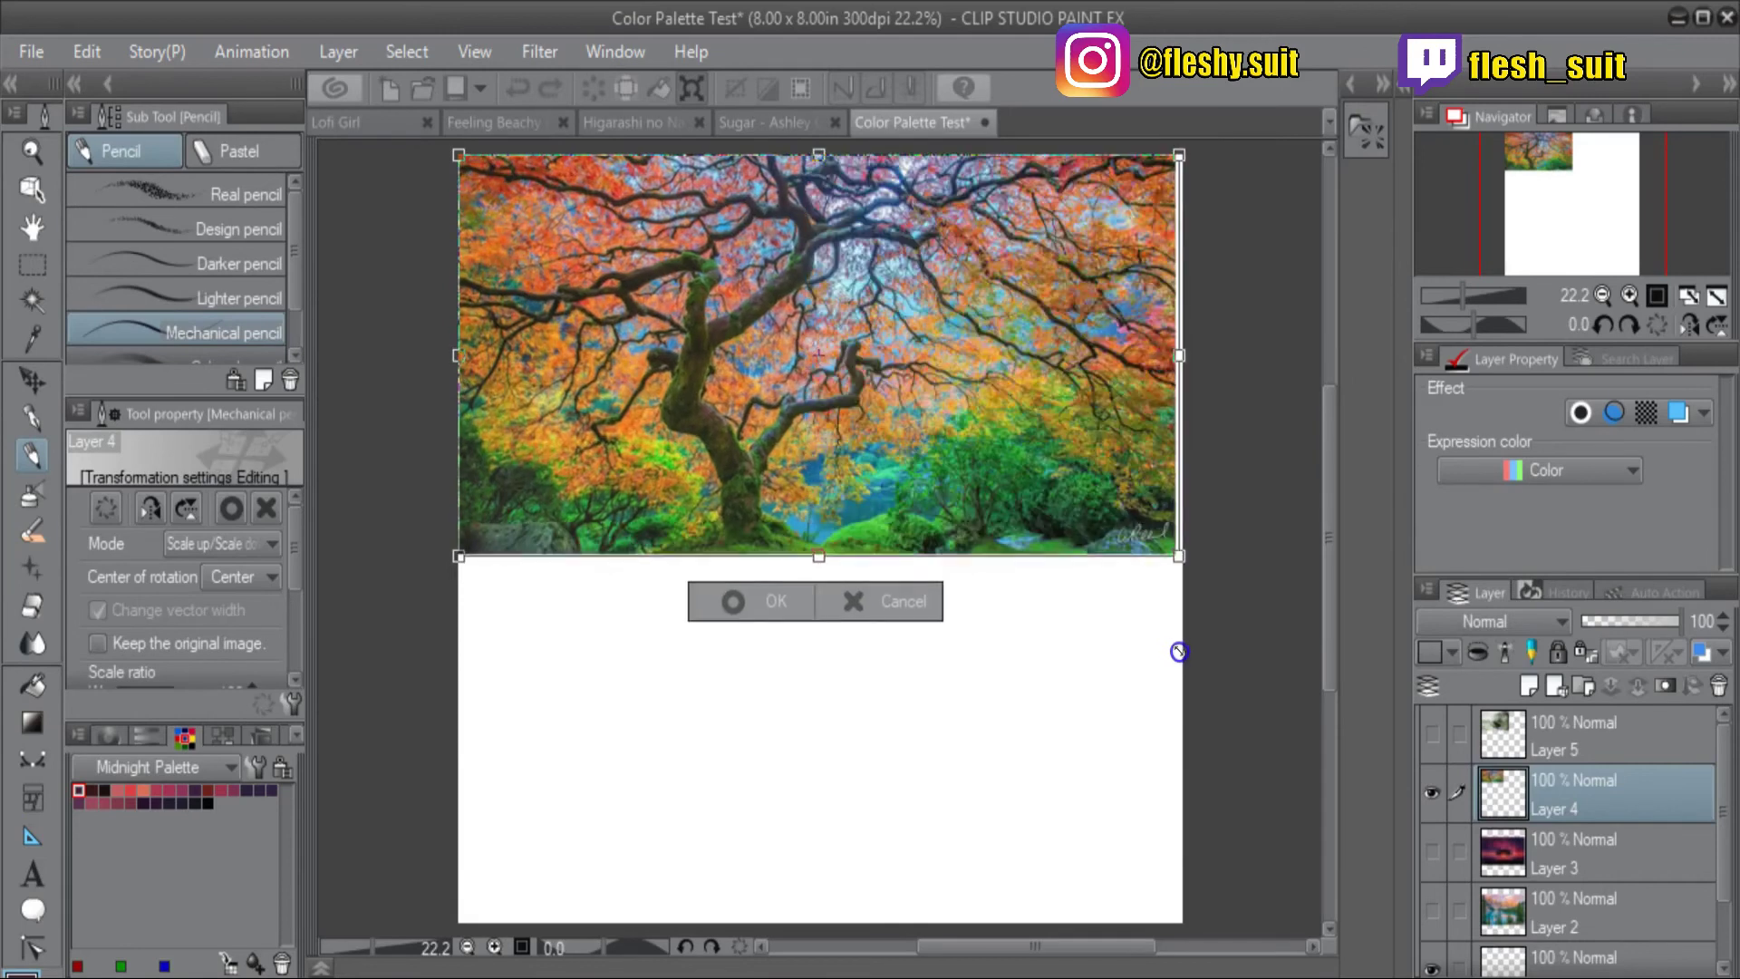
left_click_drag(1091, 474, 1104, 648)
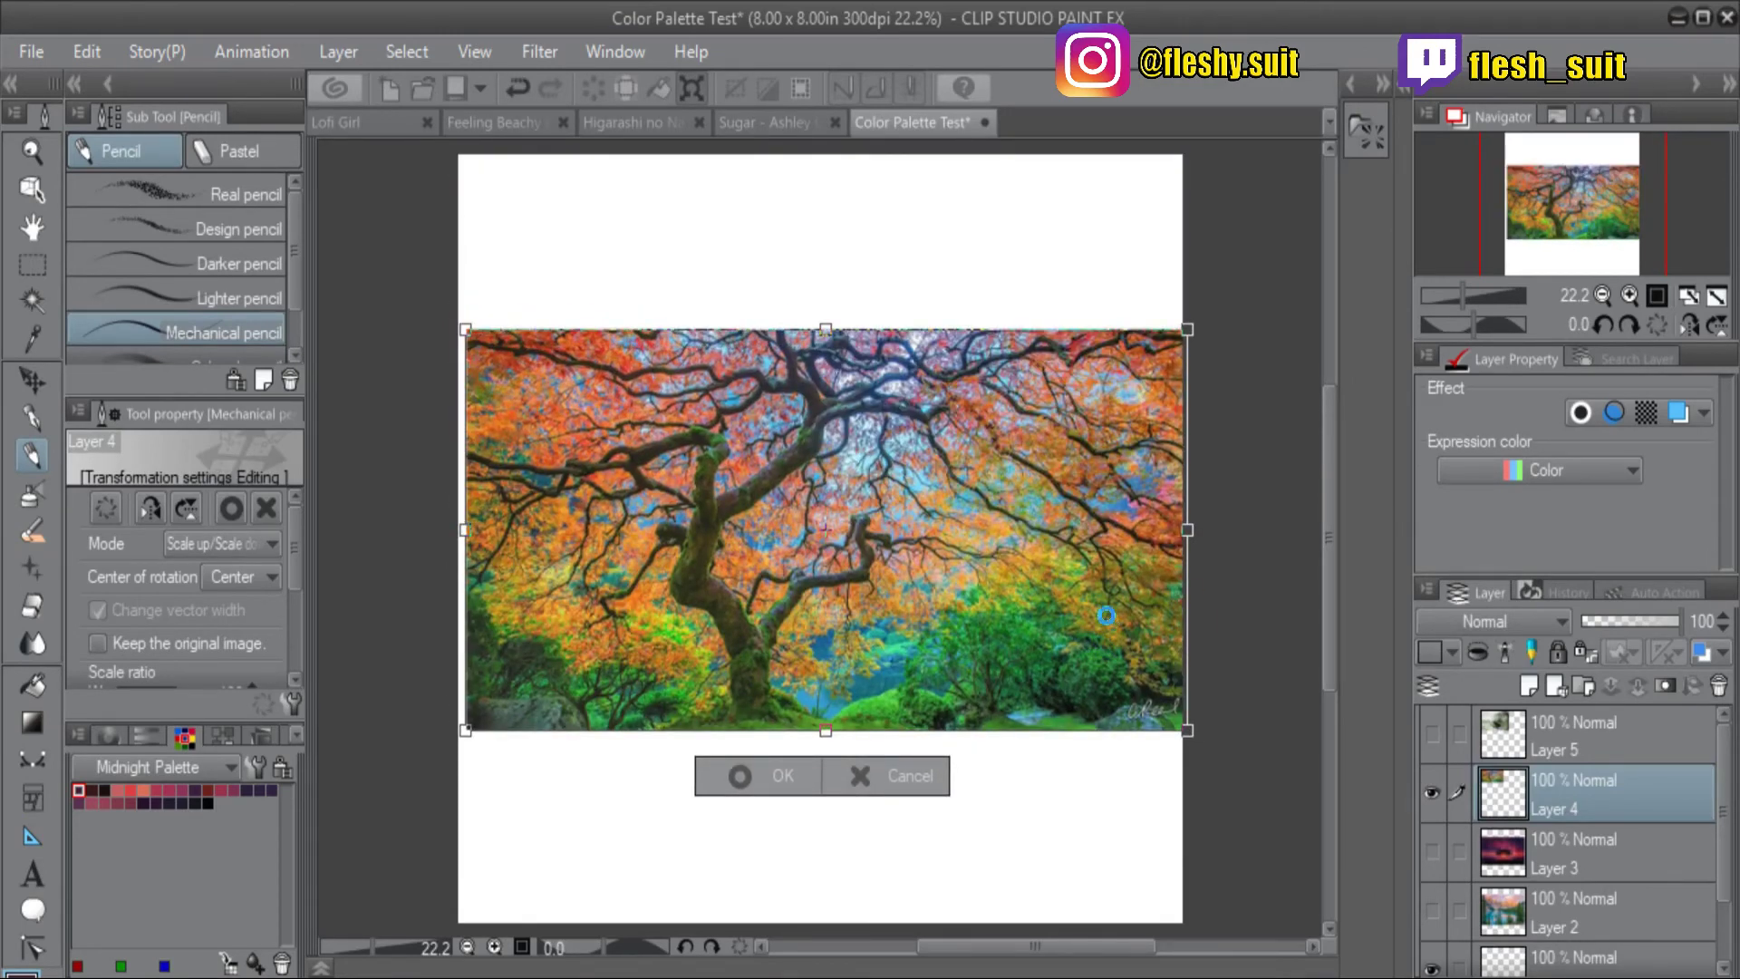
left_click(540, 51)
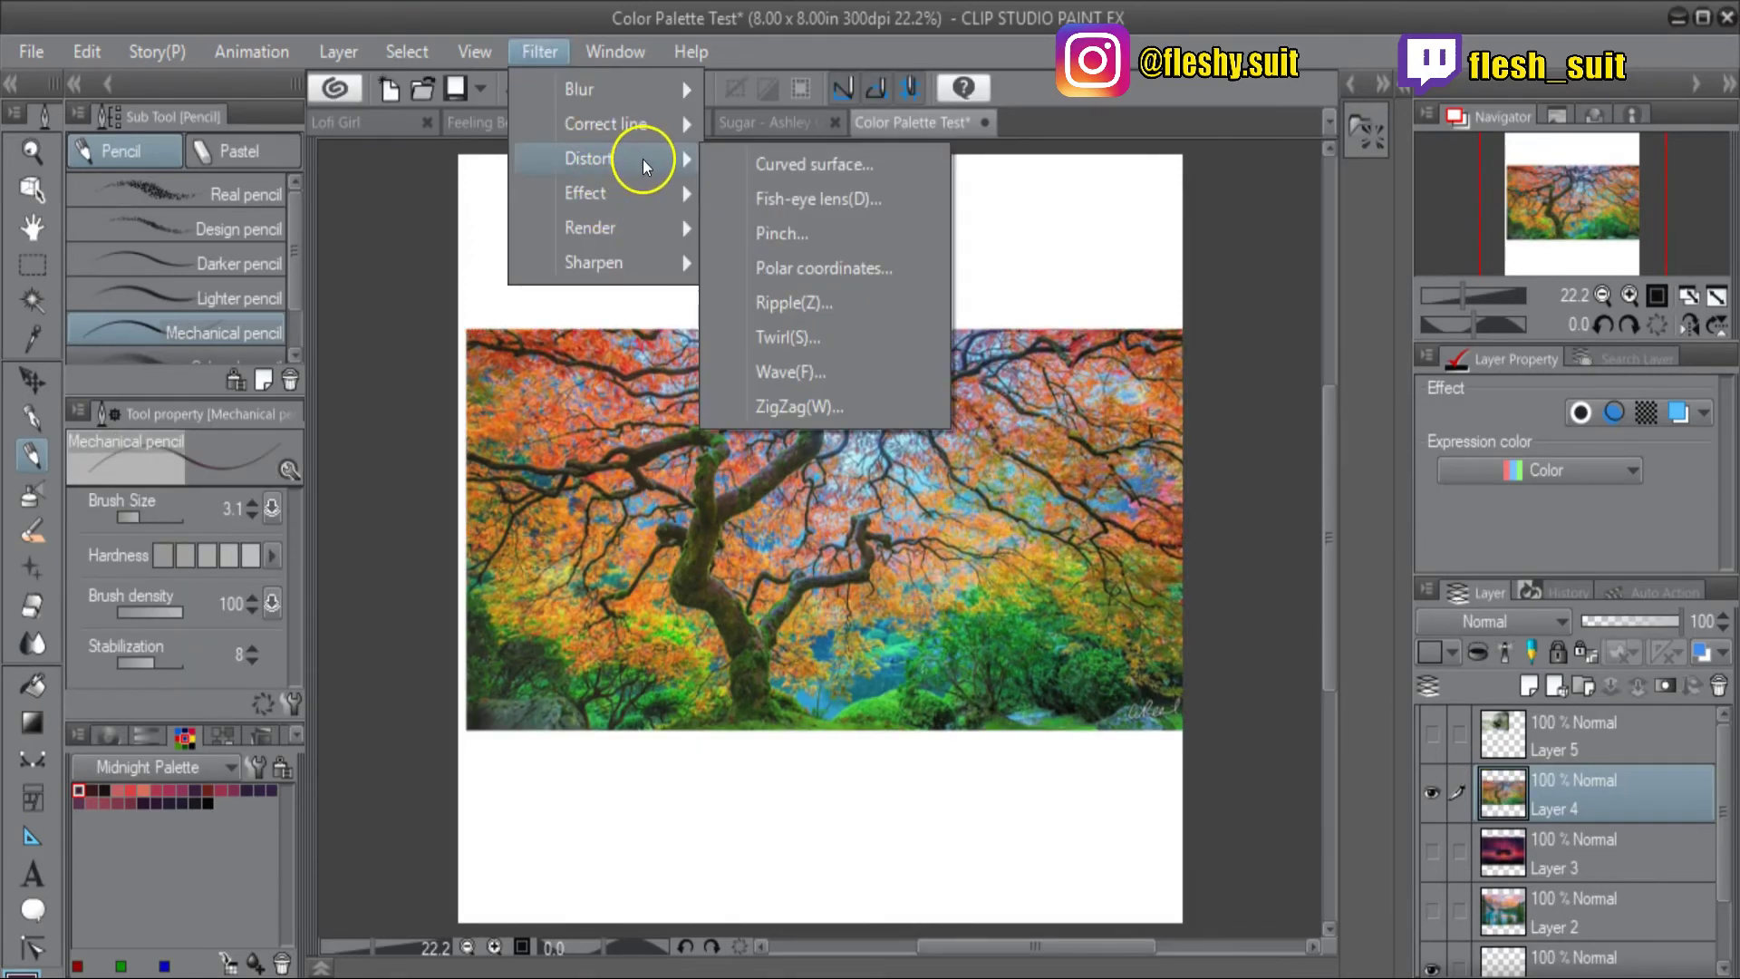
Step: Pixelate the autumn tree photo with a Mosaic filter at tile size 104.55
mouse_move(651, 195)
left_click(785, 201)
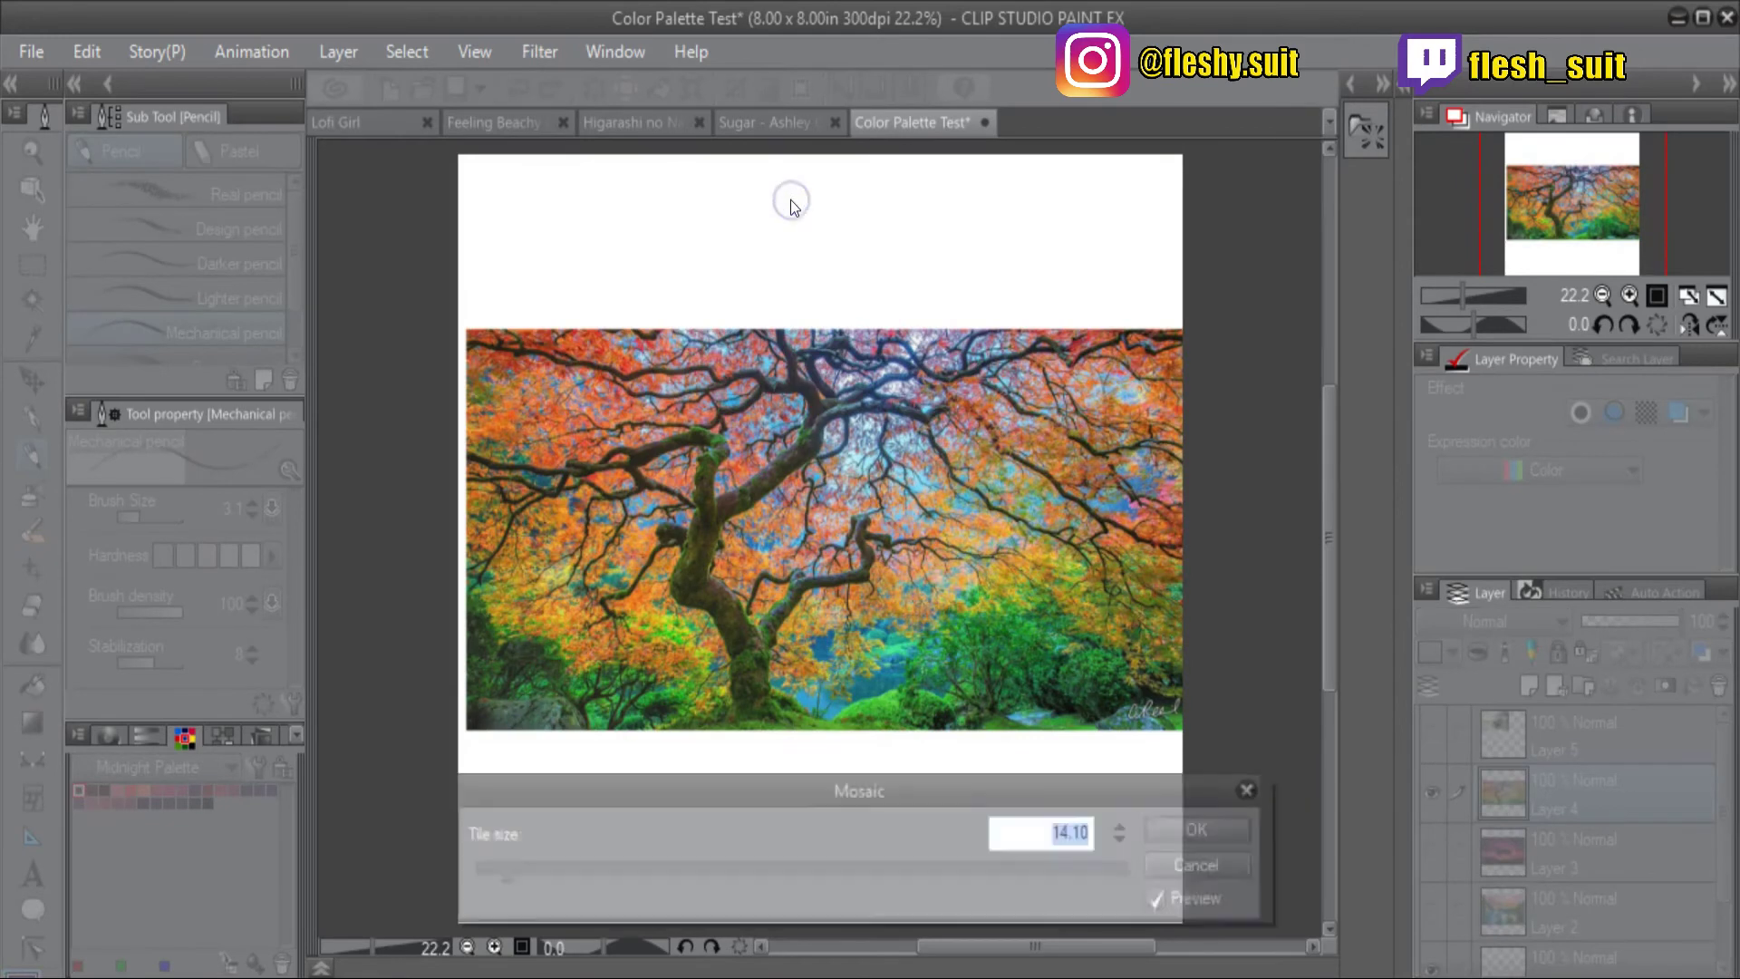
left_click_drag(515, 873, 723, 878)
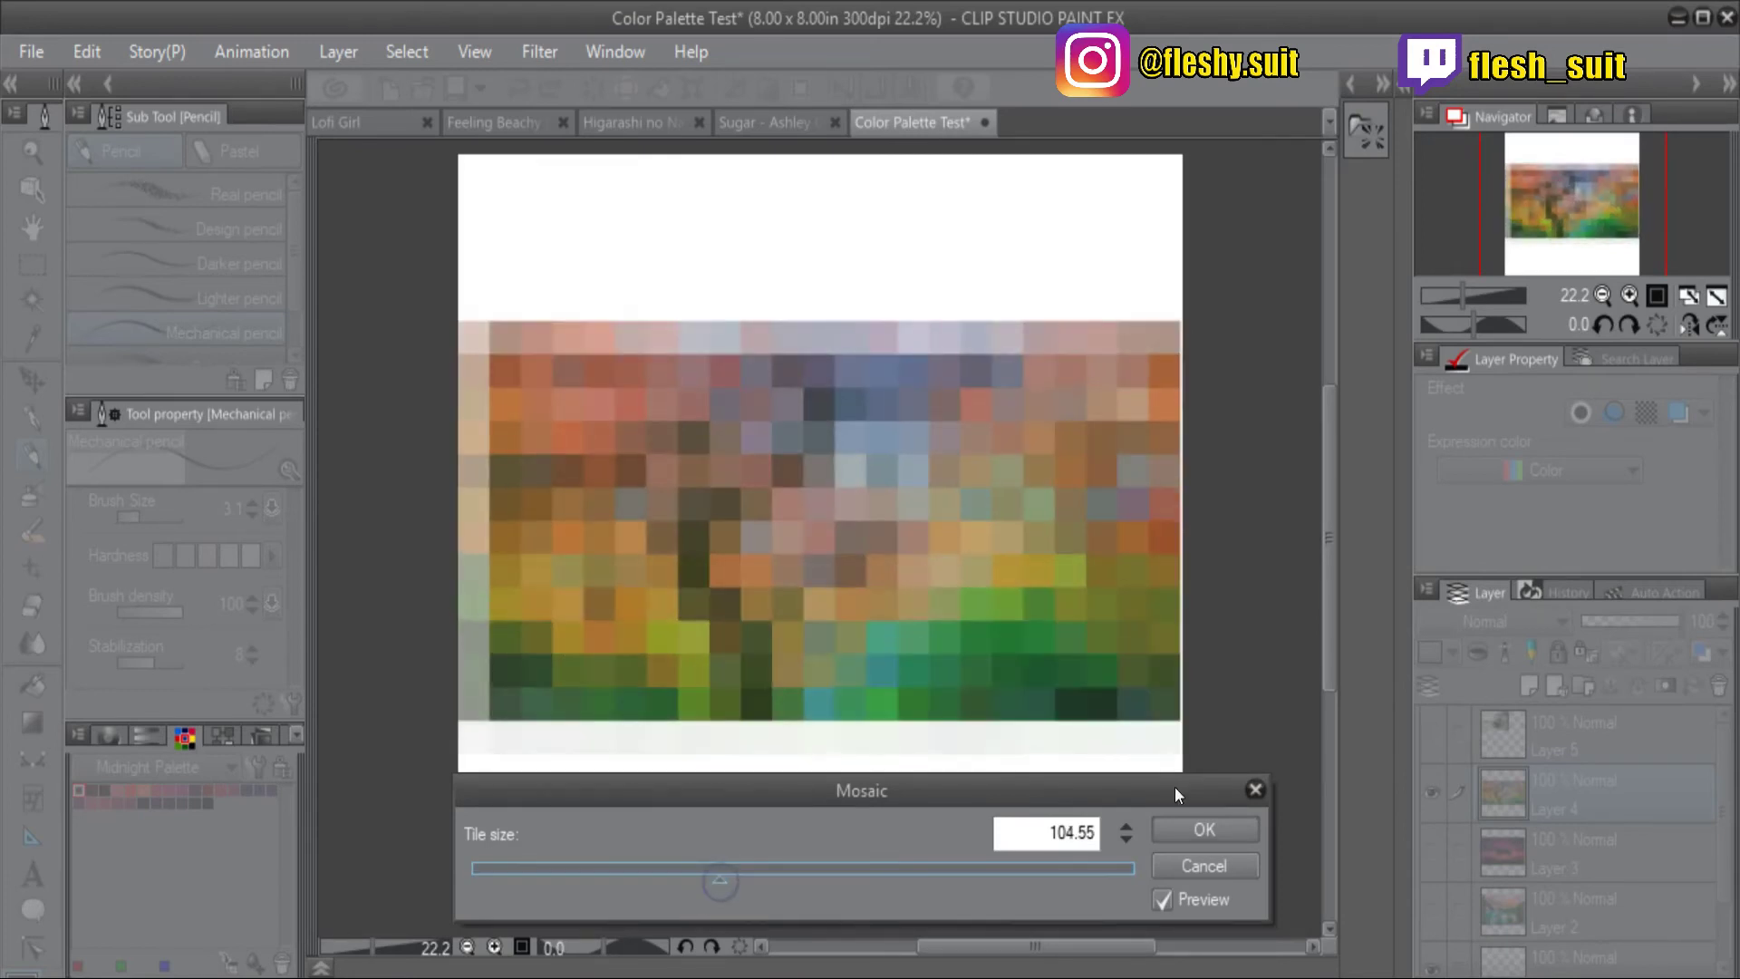
left_click(1204, 827)
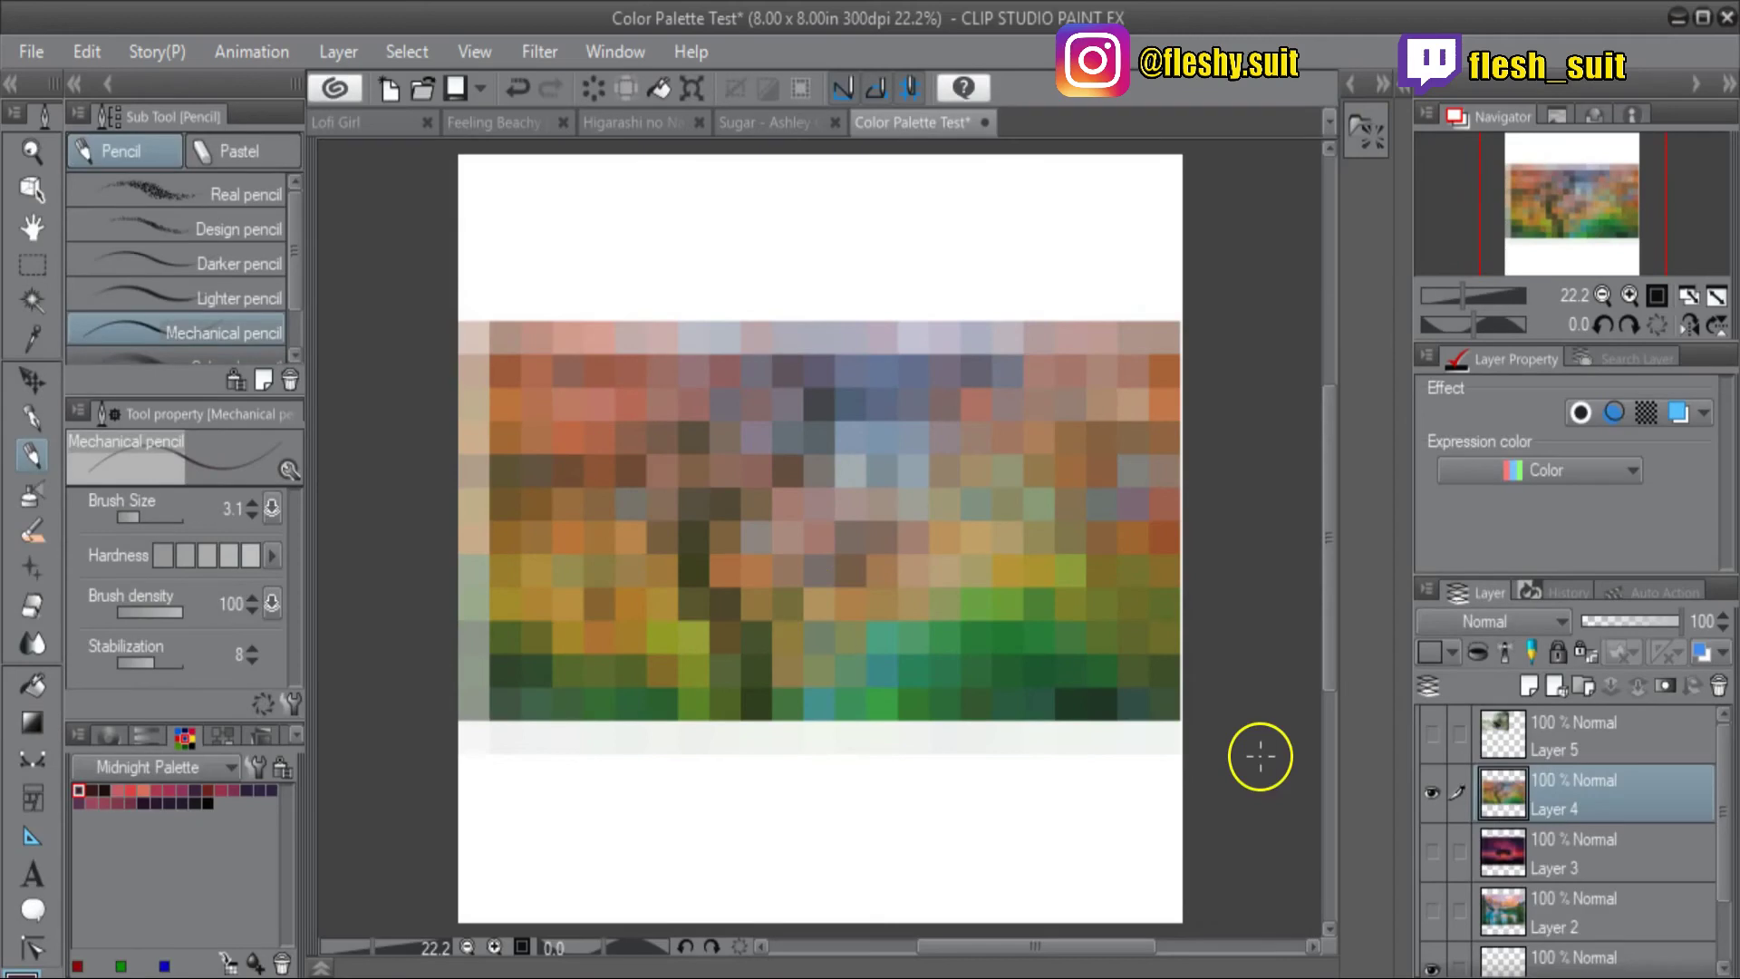
Step: Switch the colour set to Nautre Palette and add the first sampled swatches
left_click(219, 769)
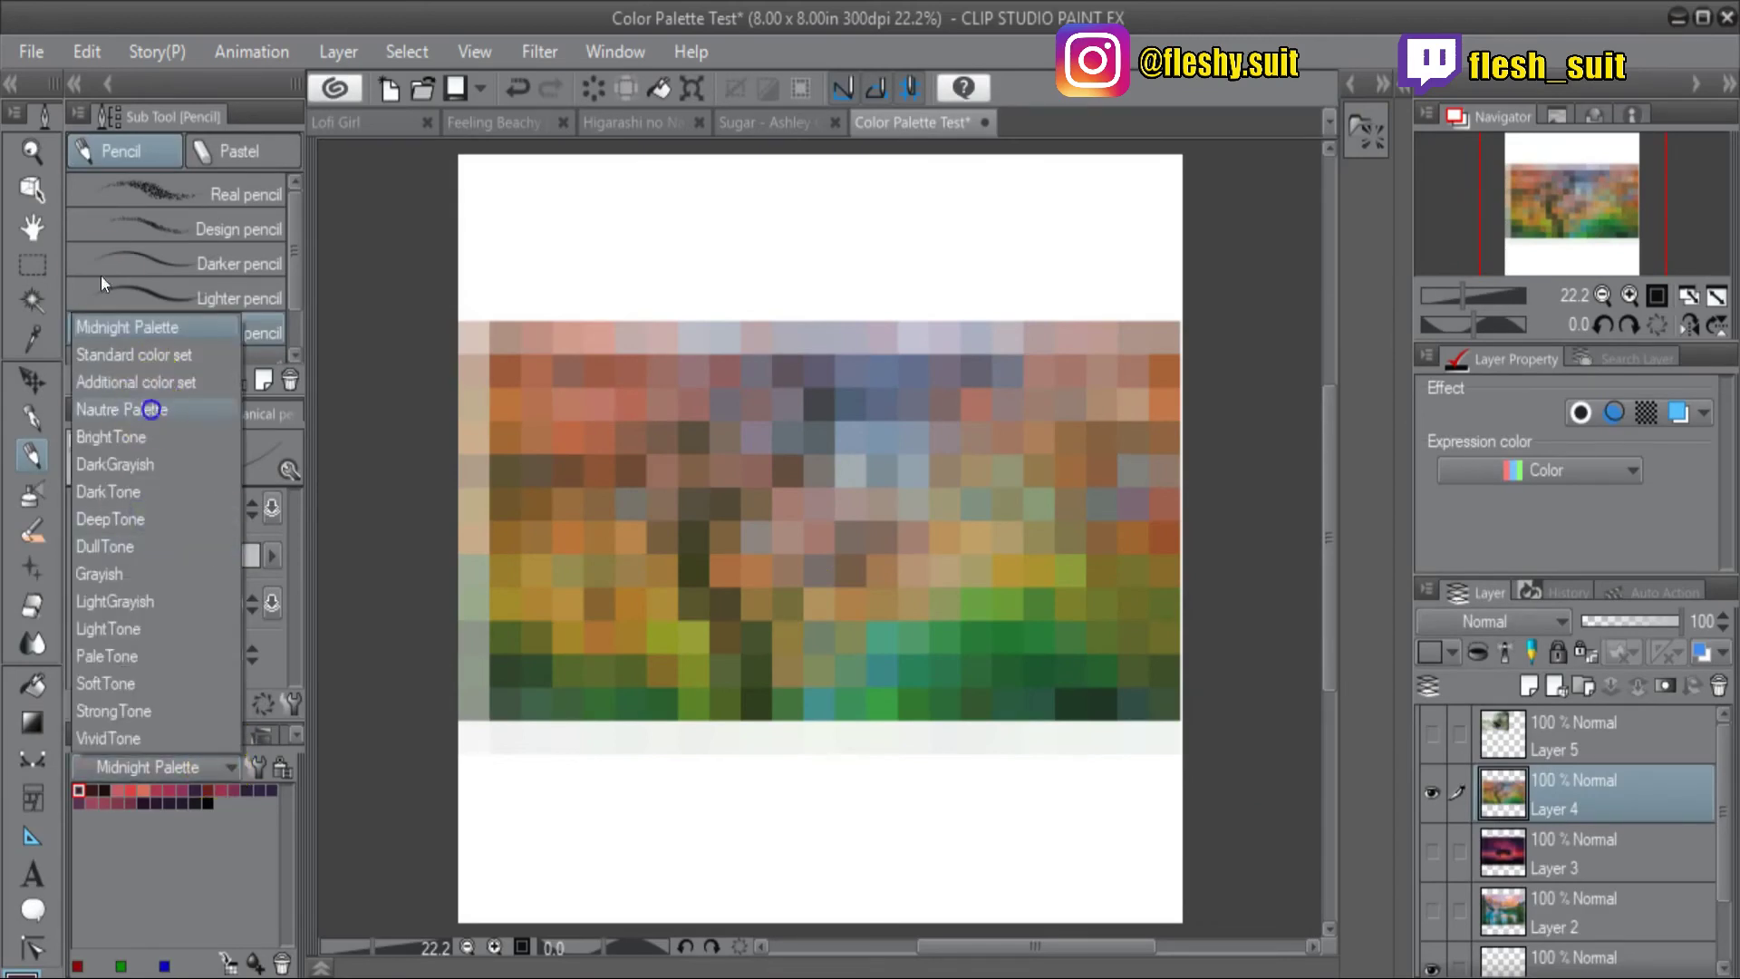
left_click(153, 409)
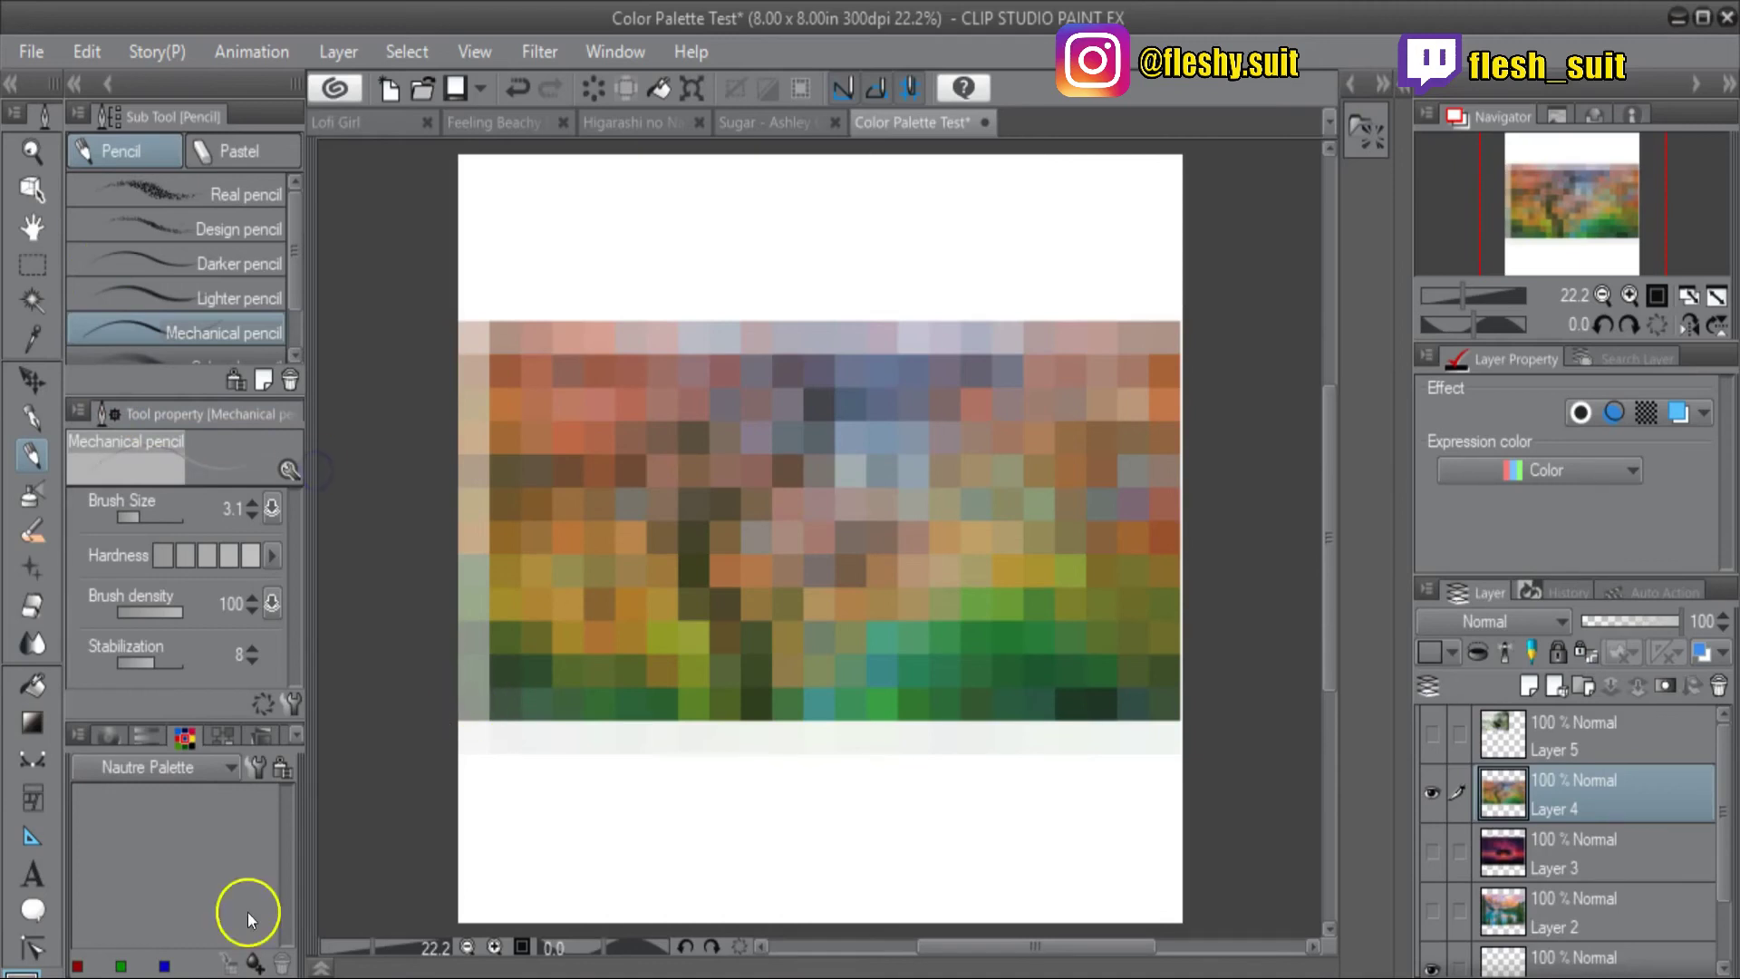
left_click(254, 963)
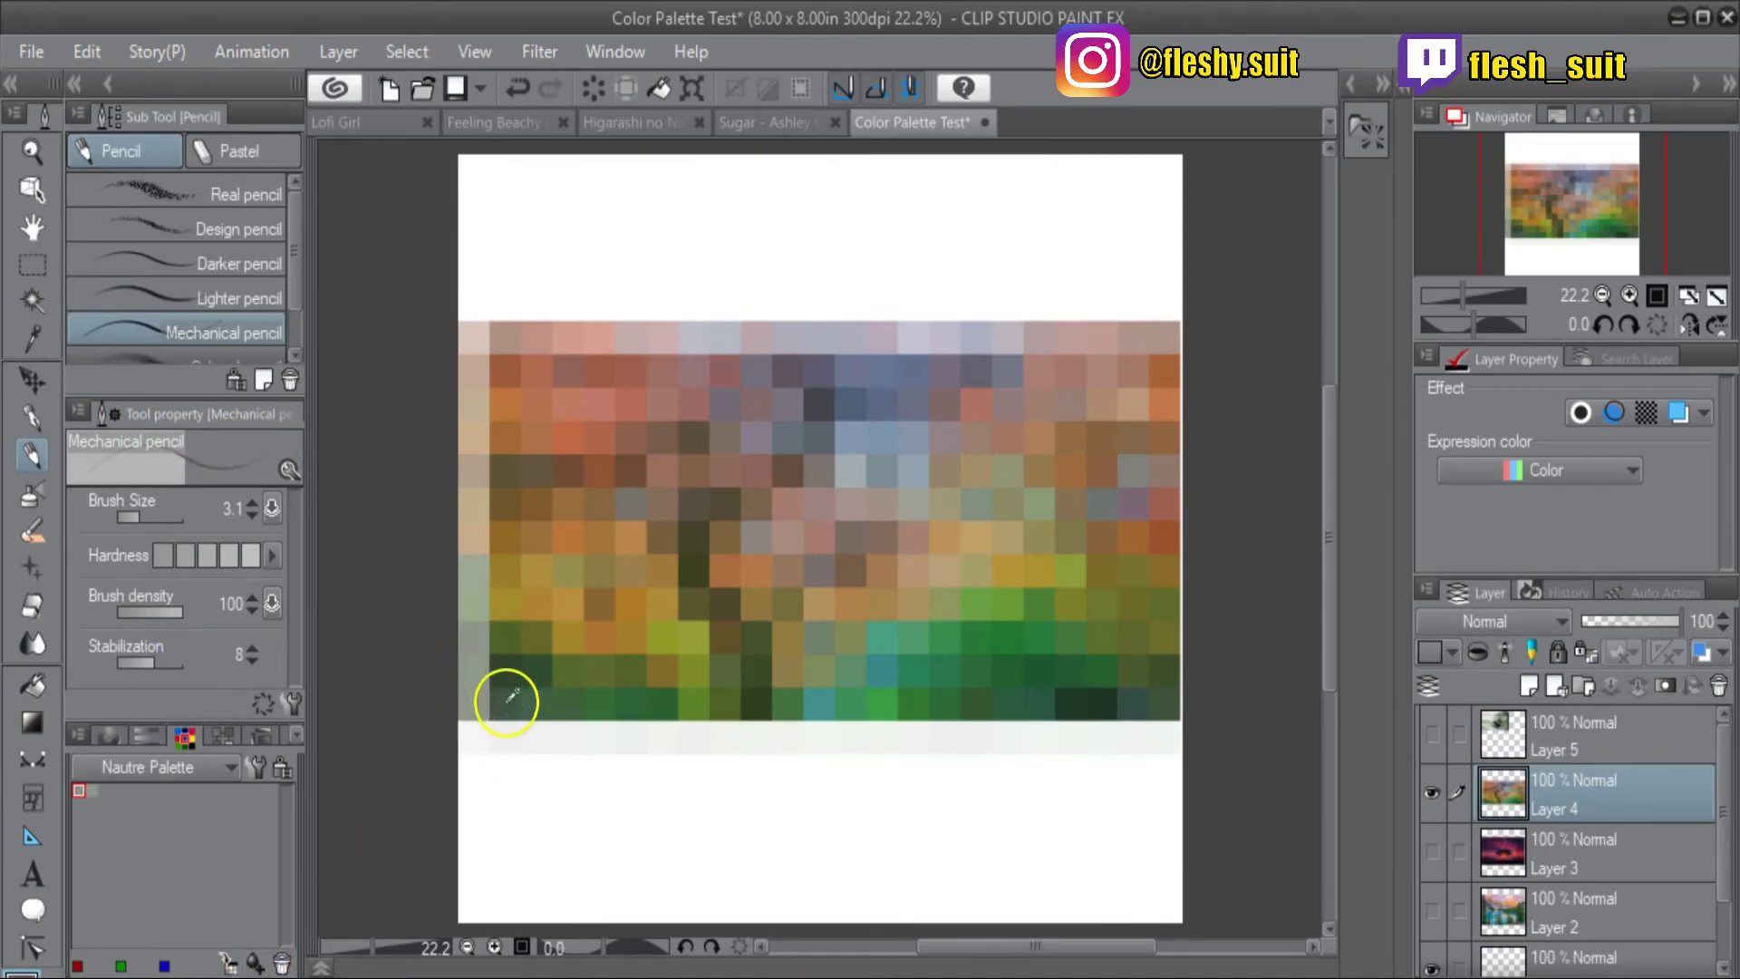
left_click(257, 964)
left_click(254, 961)
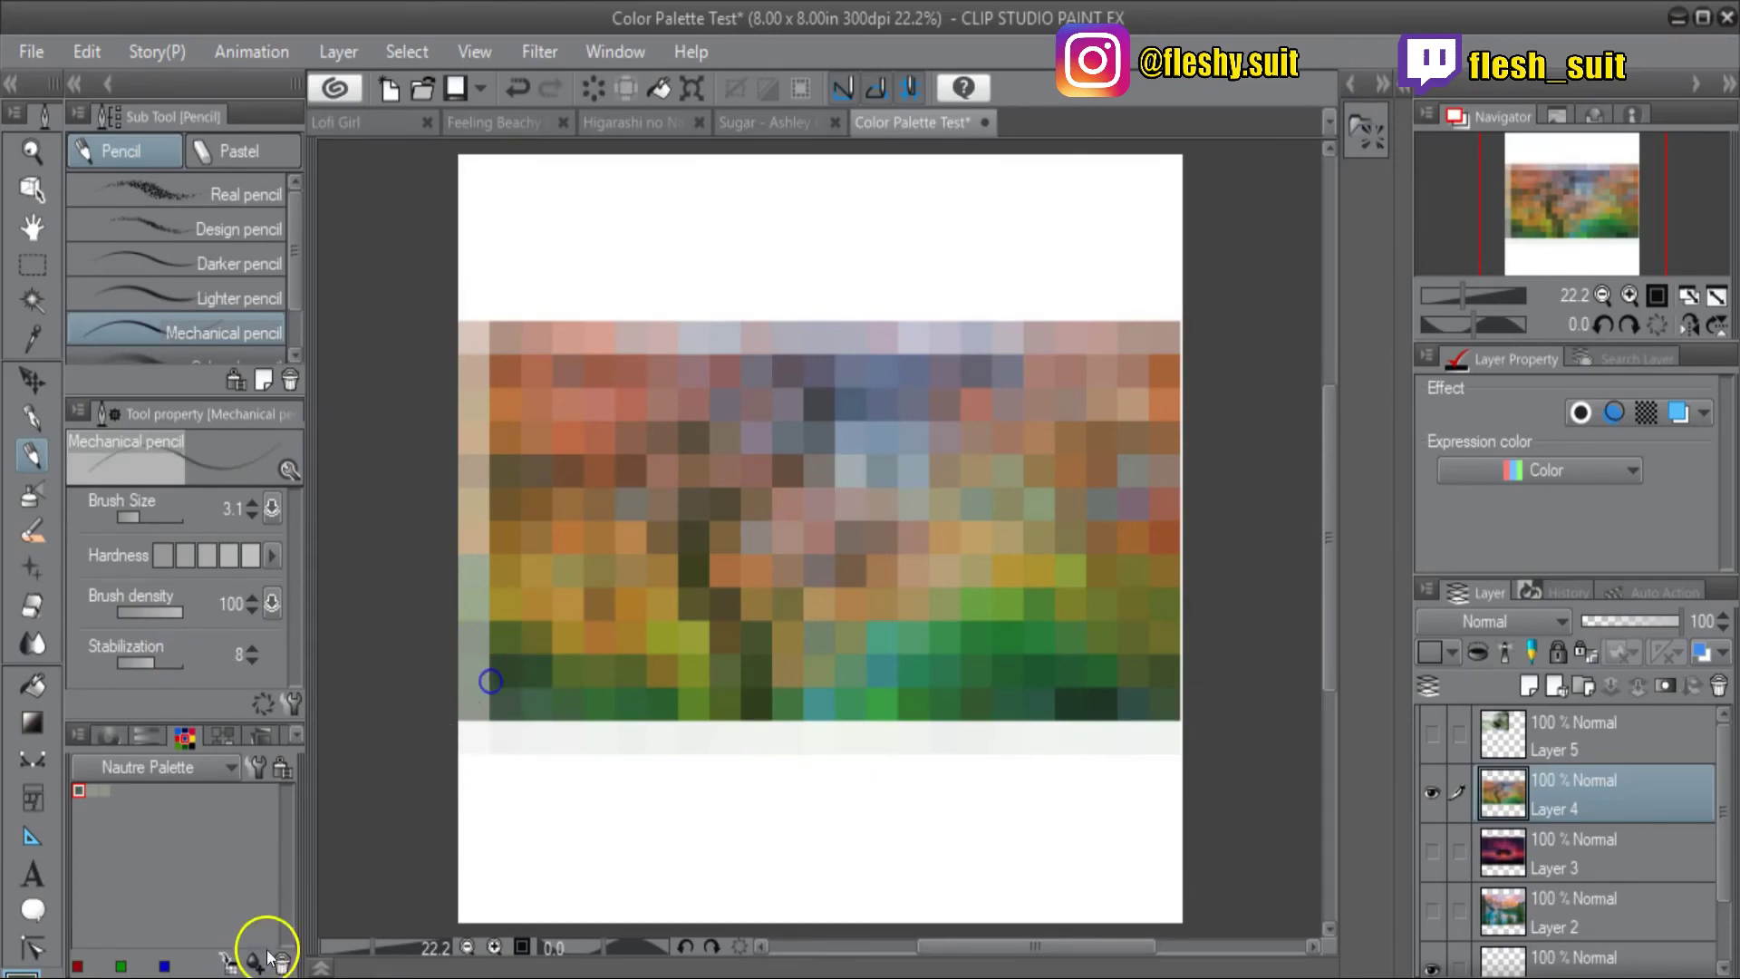
left_click(254, 961)
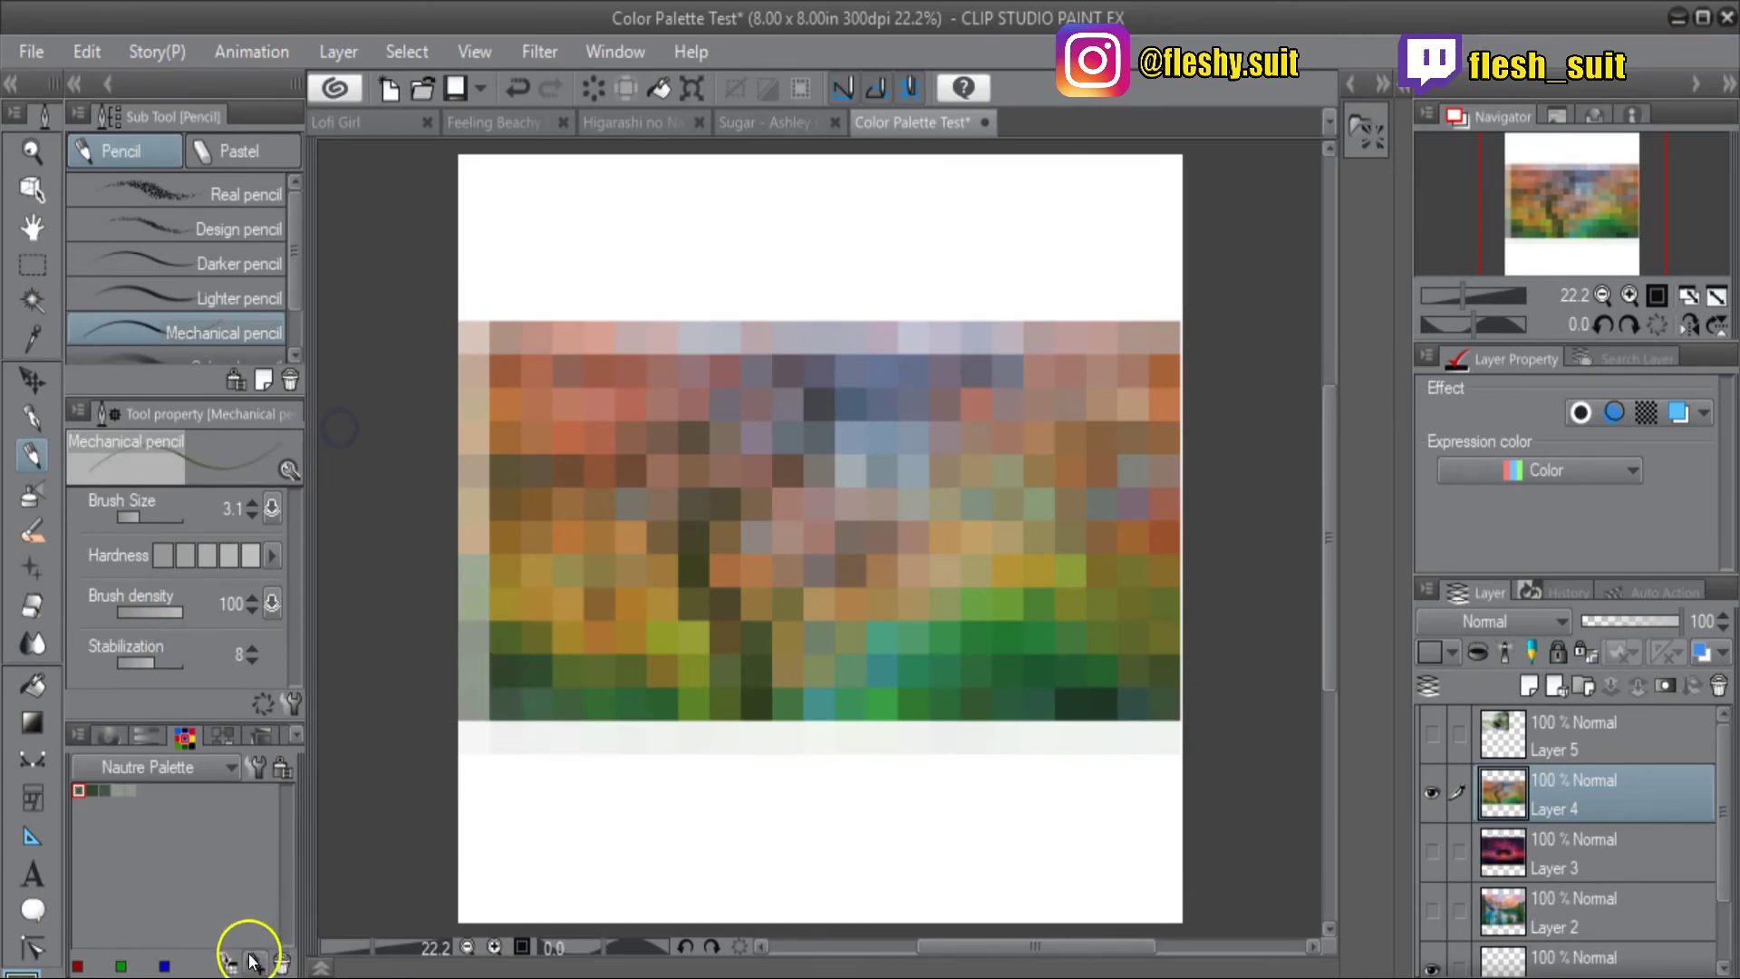
Step: Add darker and reddish mosaic colours as Nautre Palette swatches
left_click(505, 601, "alt")
left_click(254, 961)
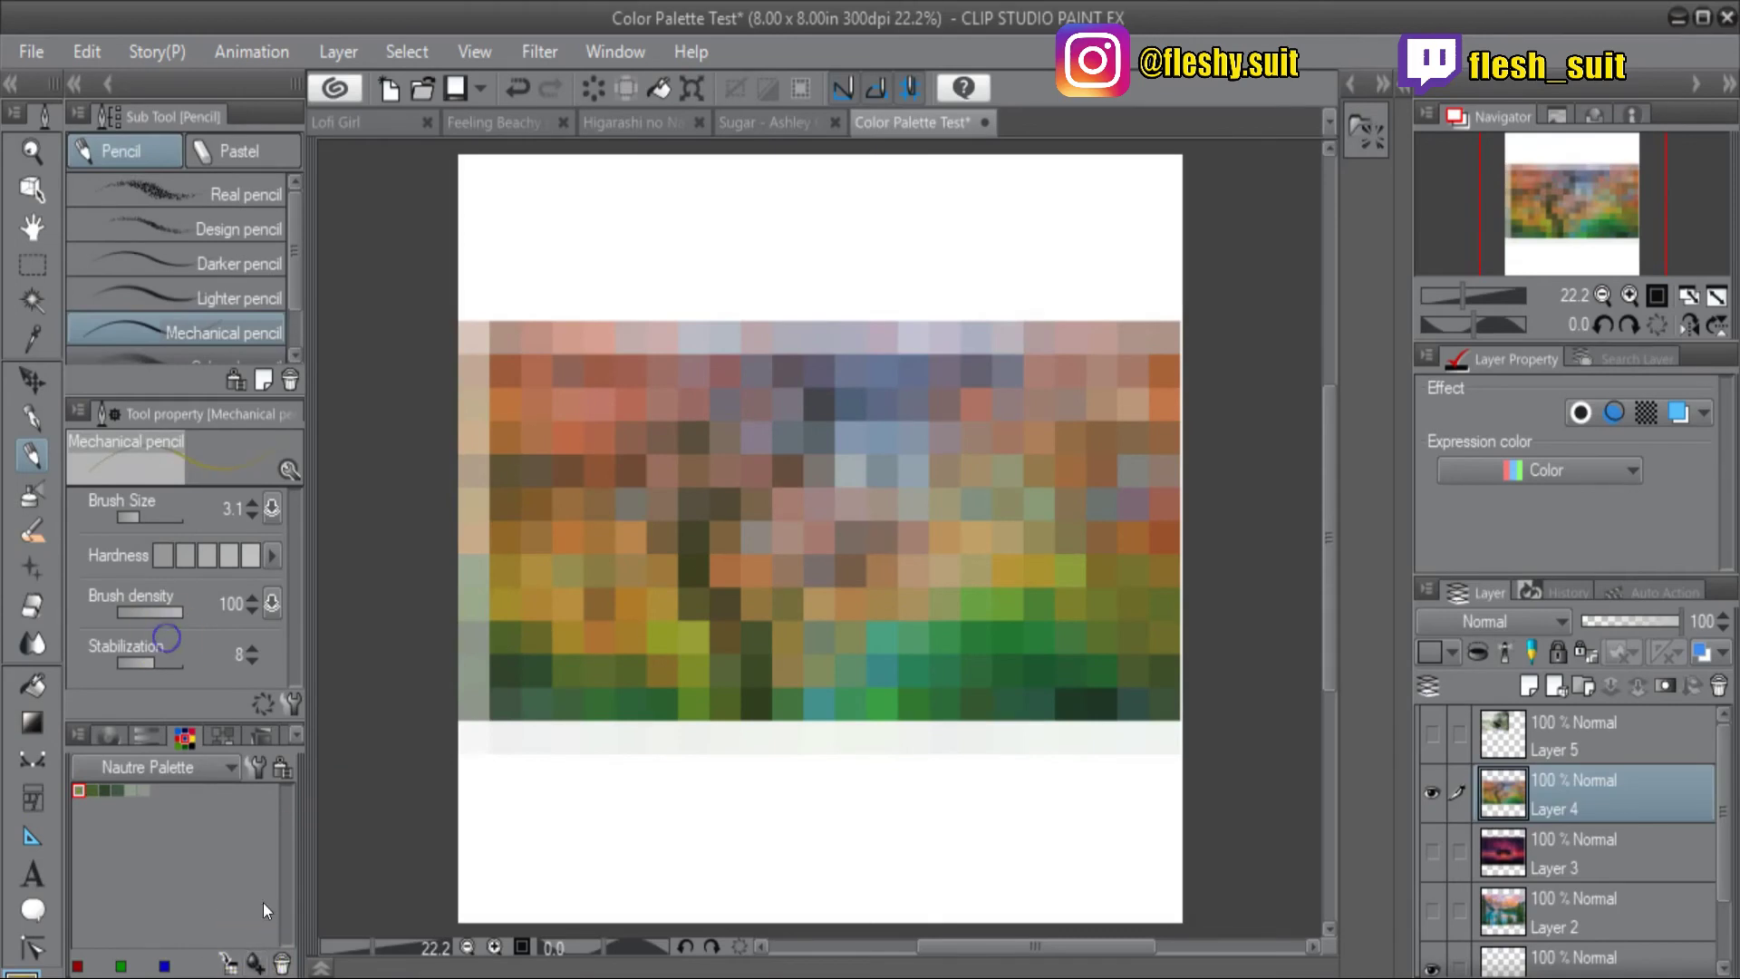
left_click(682, 606, "alt")
left_click(252, 951)
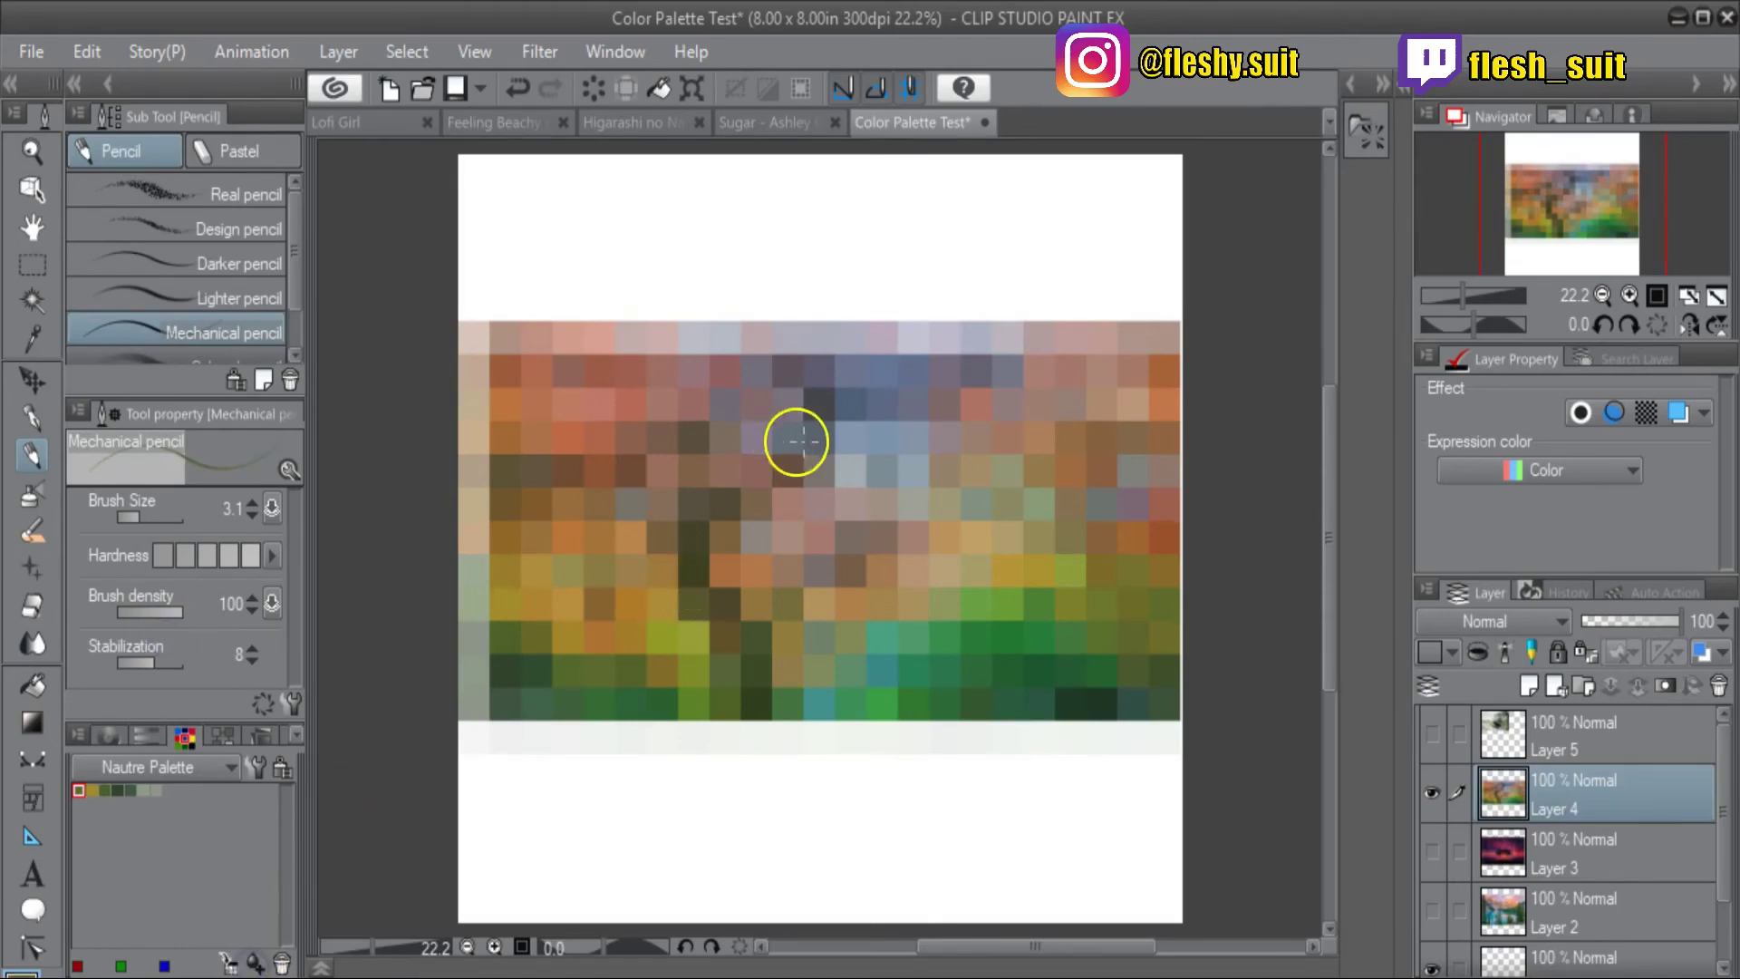
left_click(508, 703, "alt")
left_click(254, 958)
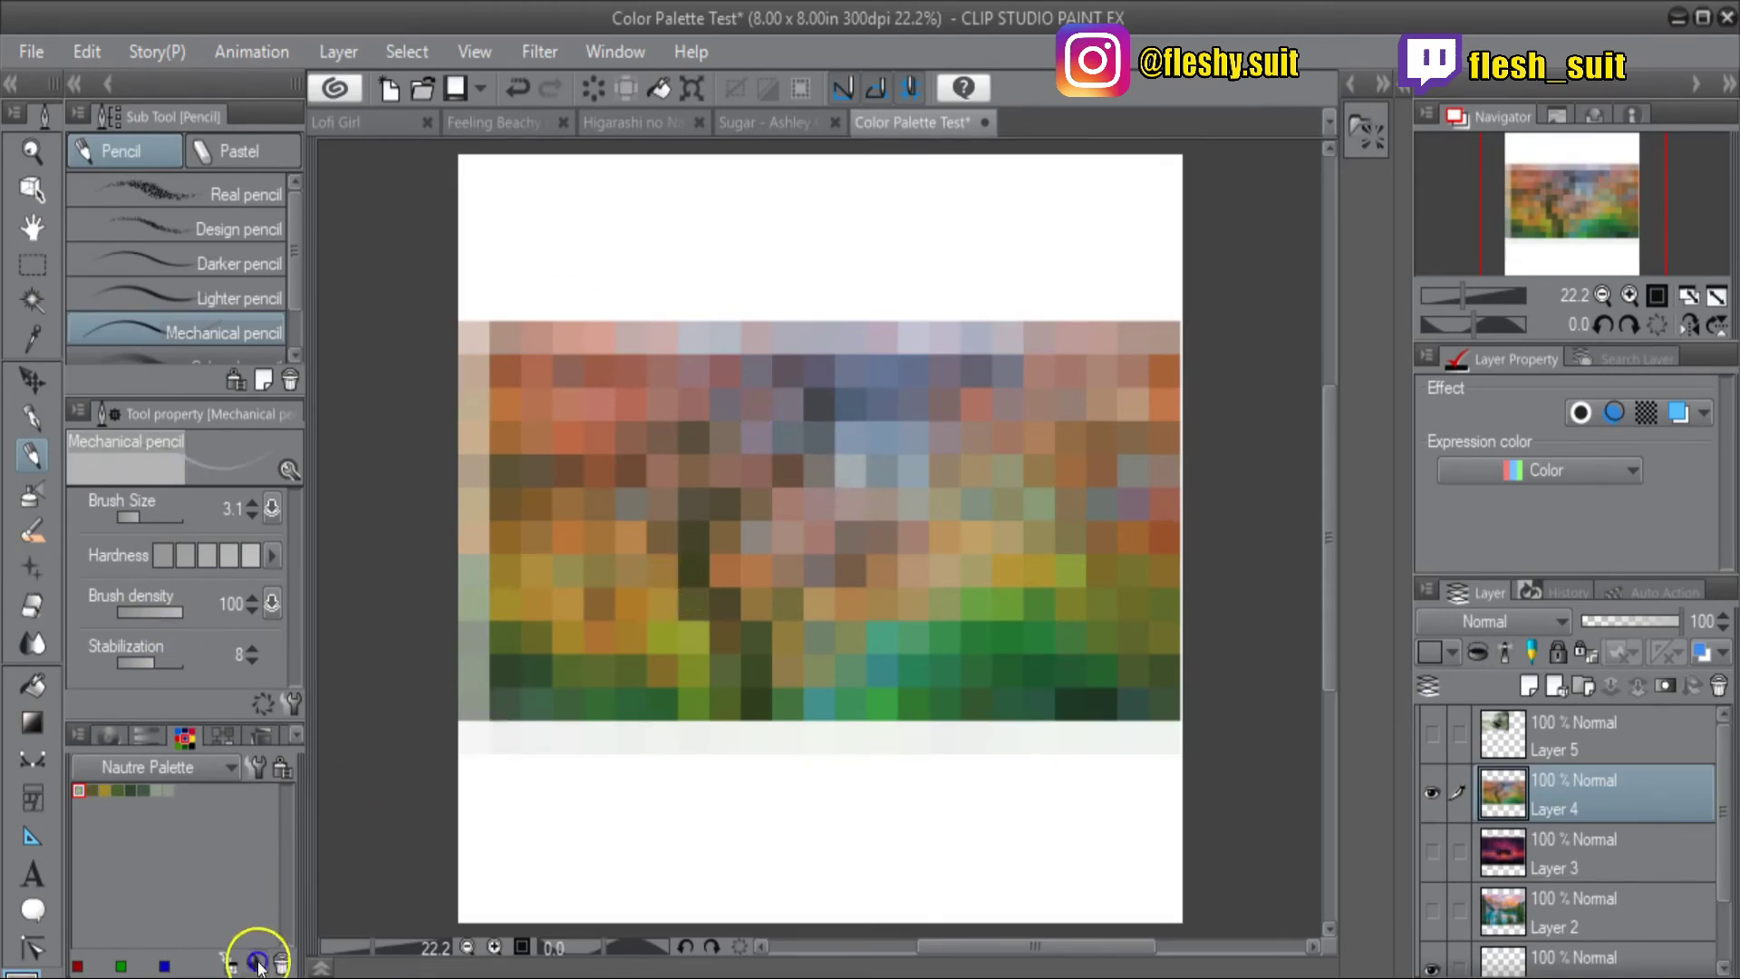
left_click(781, 470, "alt")
left_click(252, 951)
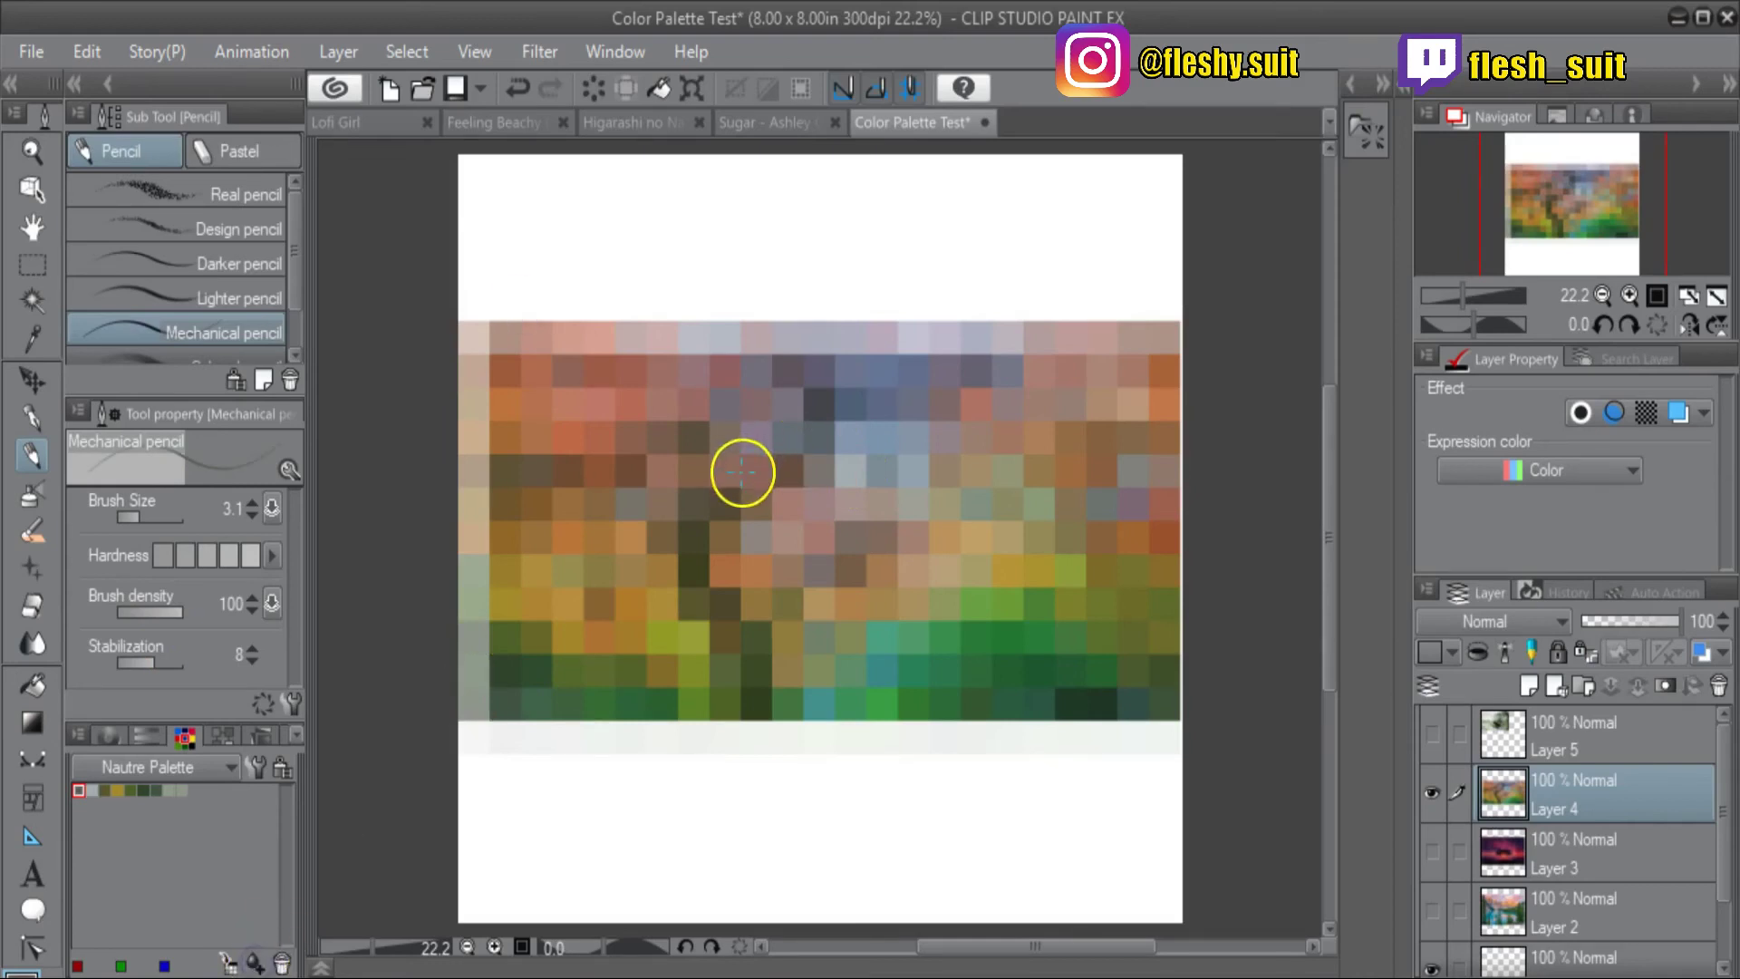
left_click(729, 485, "alt")
left_click(253, 949)
left_click(811, 458, "alt")
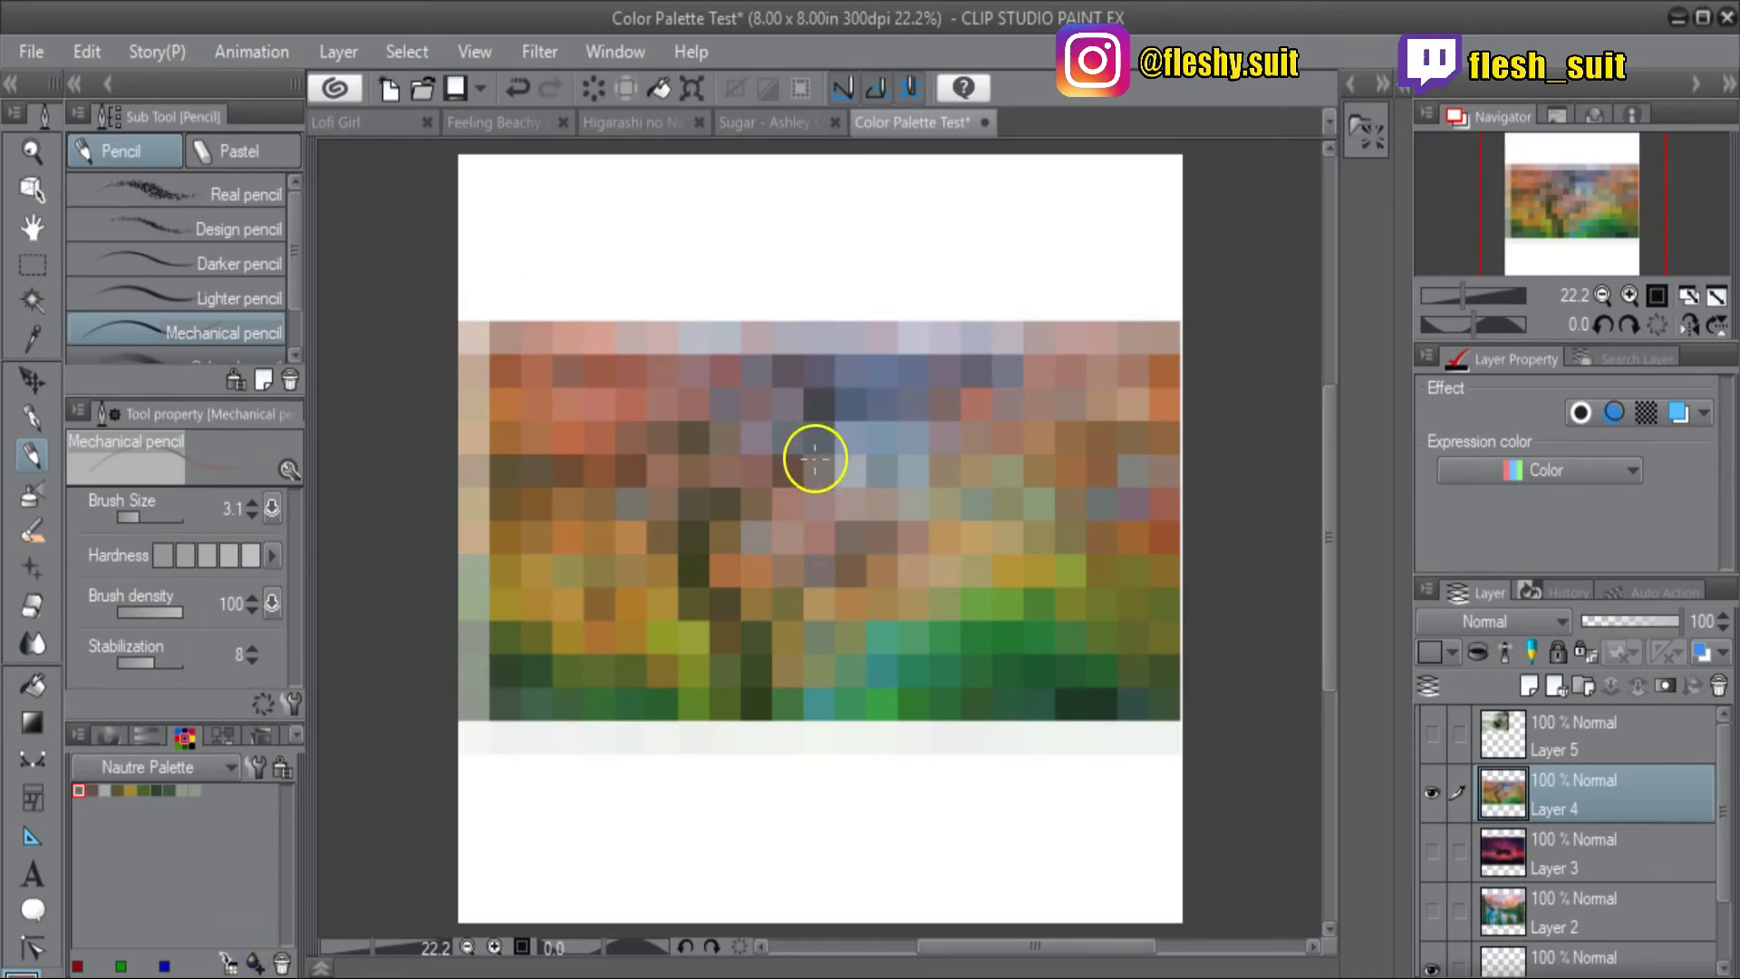
left_click(254, 956)
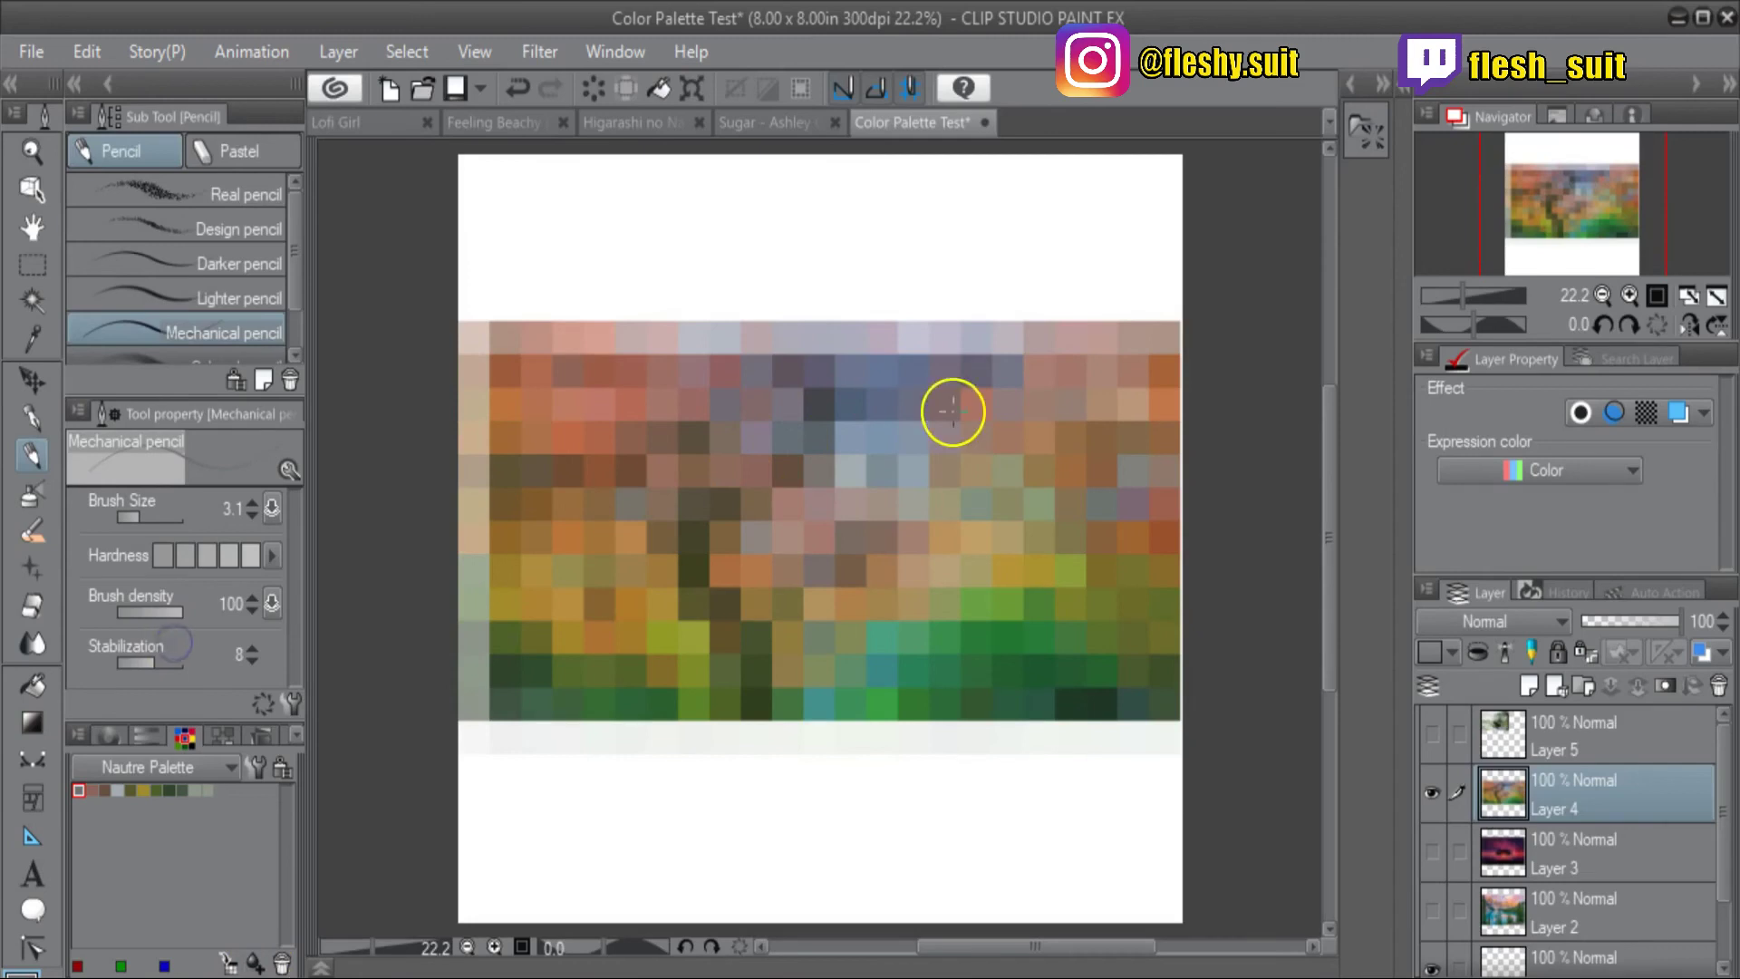
Step: Sample greens and other mosaic colours, adding each to Nautre Palette
left_click(255, 949)
left_click(257, 947)
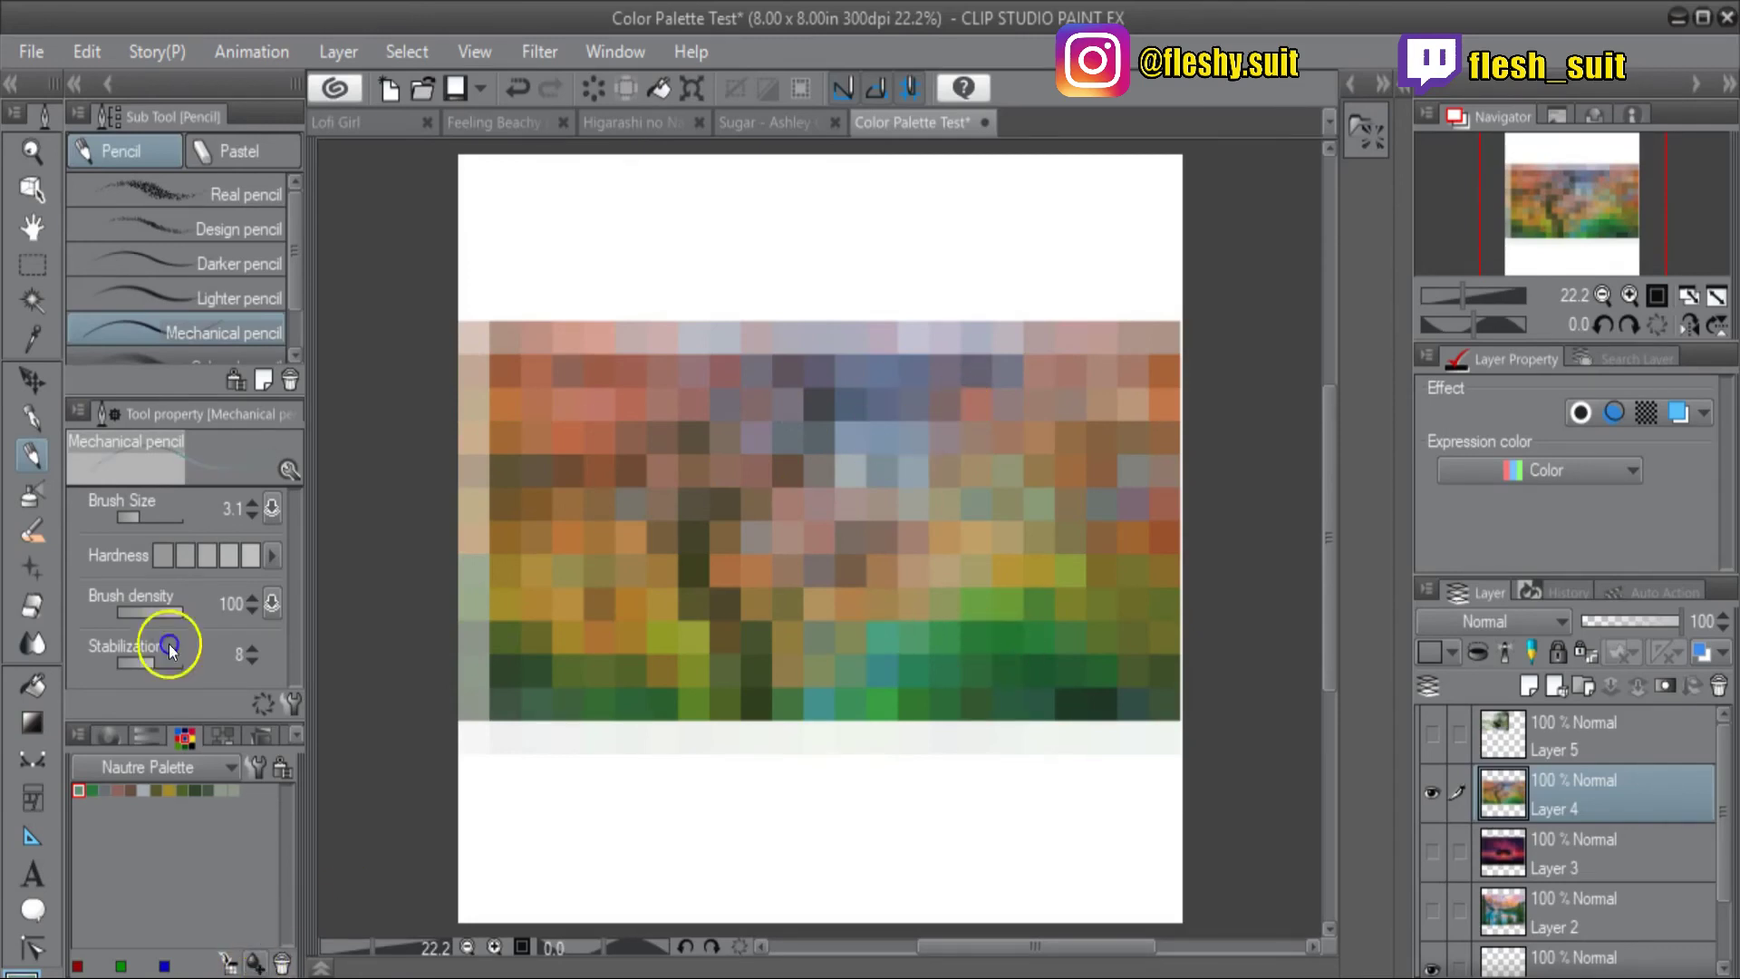
left_click(253, 947)
left_click(257, 947)
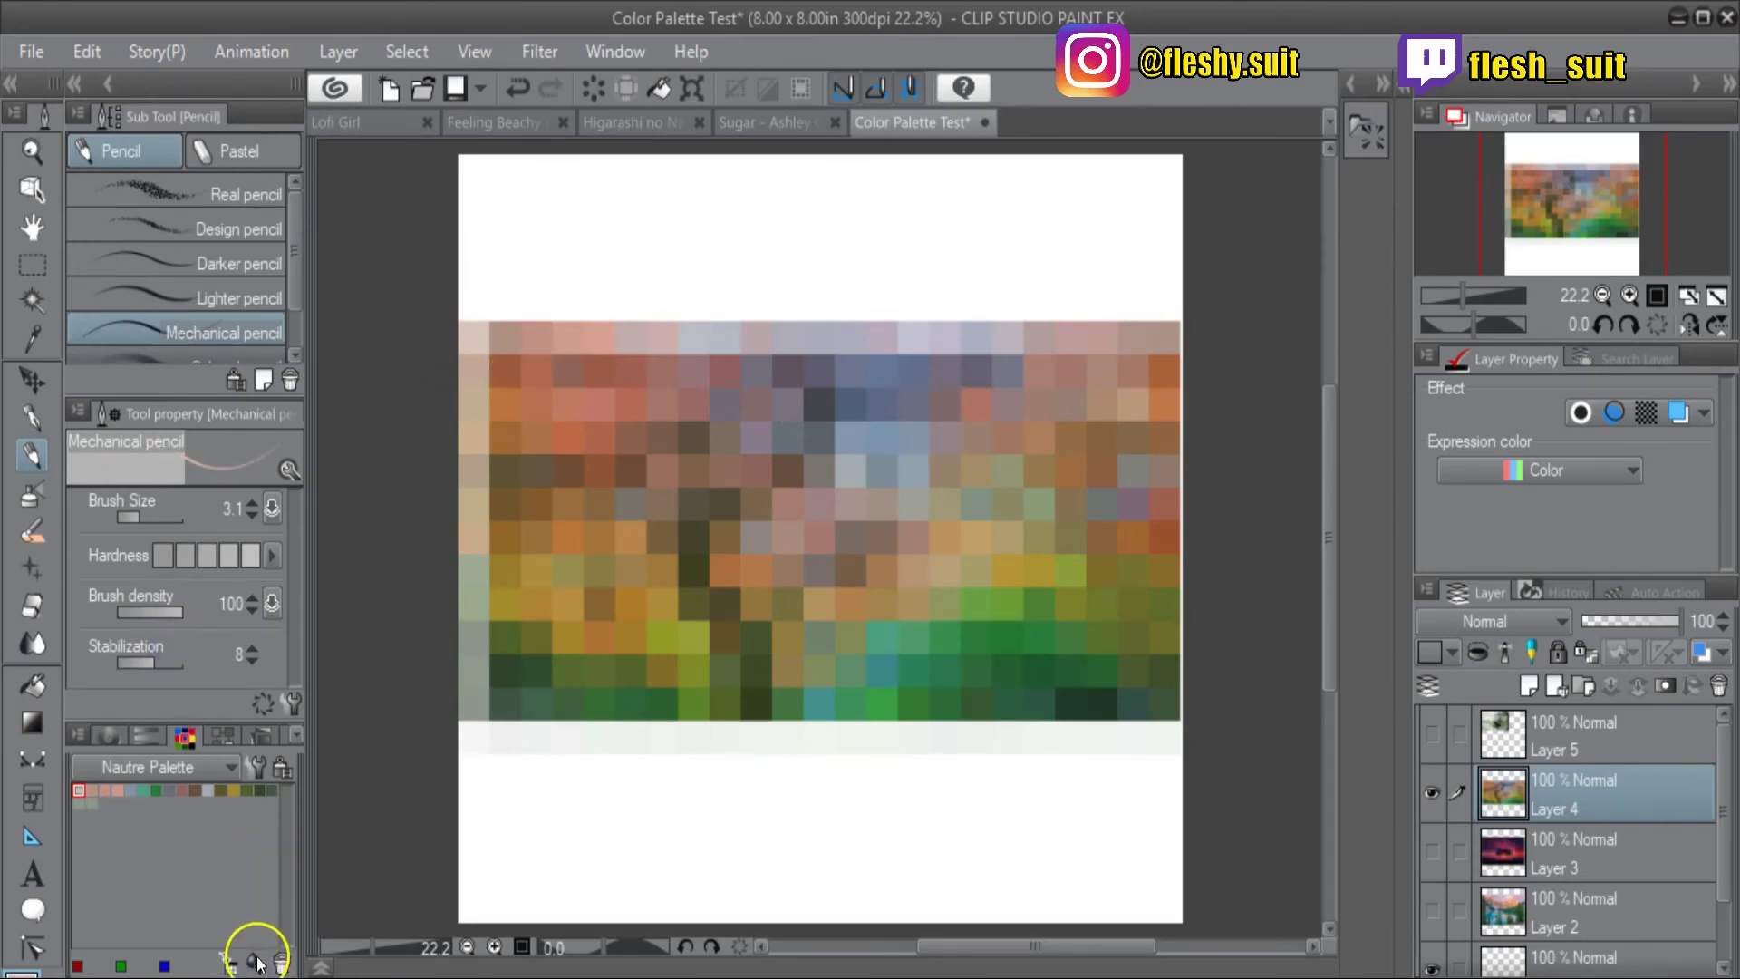
left_click(844, 365, "alt")
left_click(1038, 500, "alt")
left_click(939, 697, "alt")
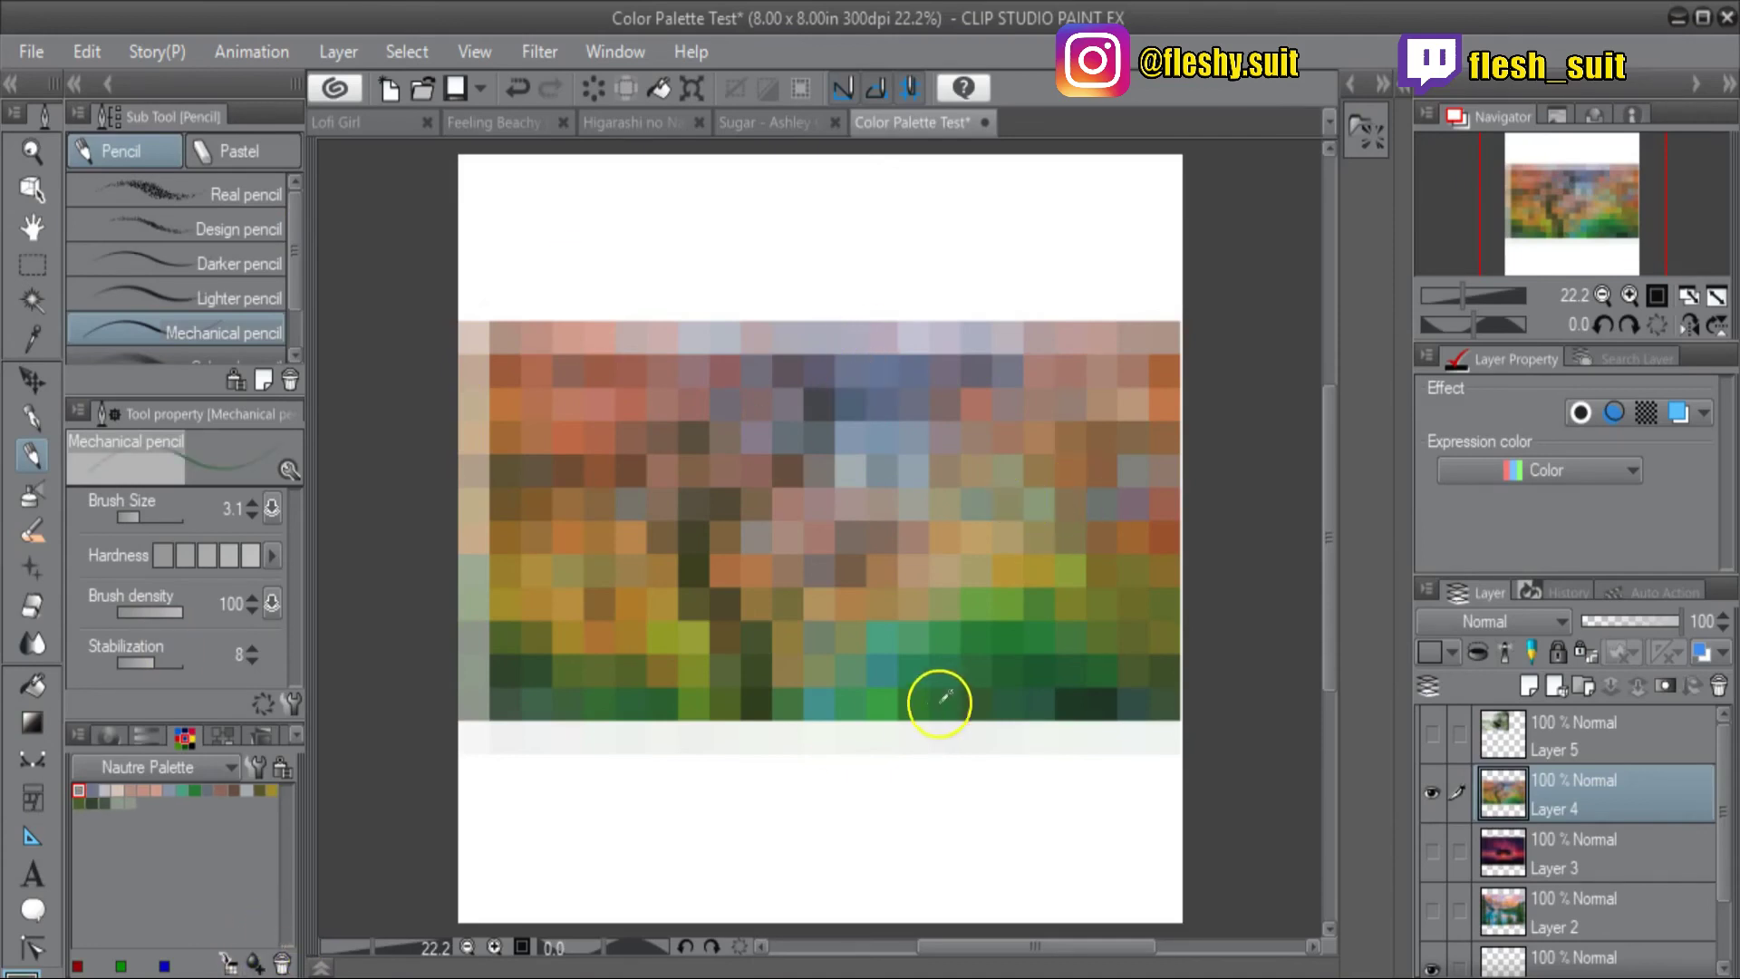
left_click(869, 705, "alt")
left_click(254, 953)
left_click(1033, 686, "alt")
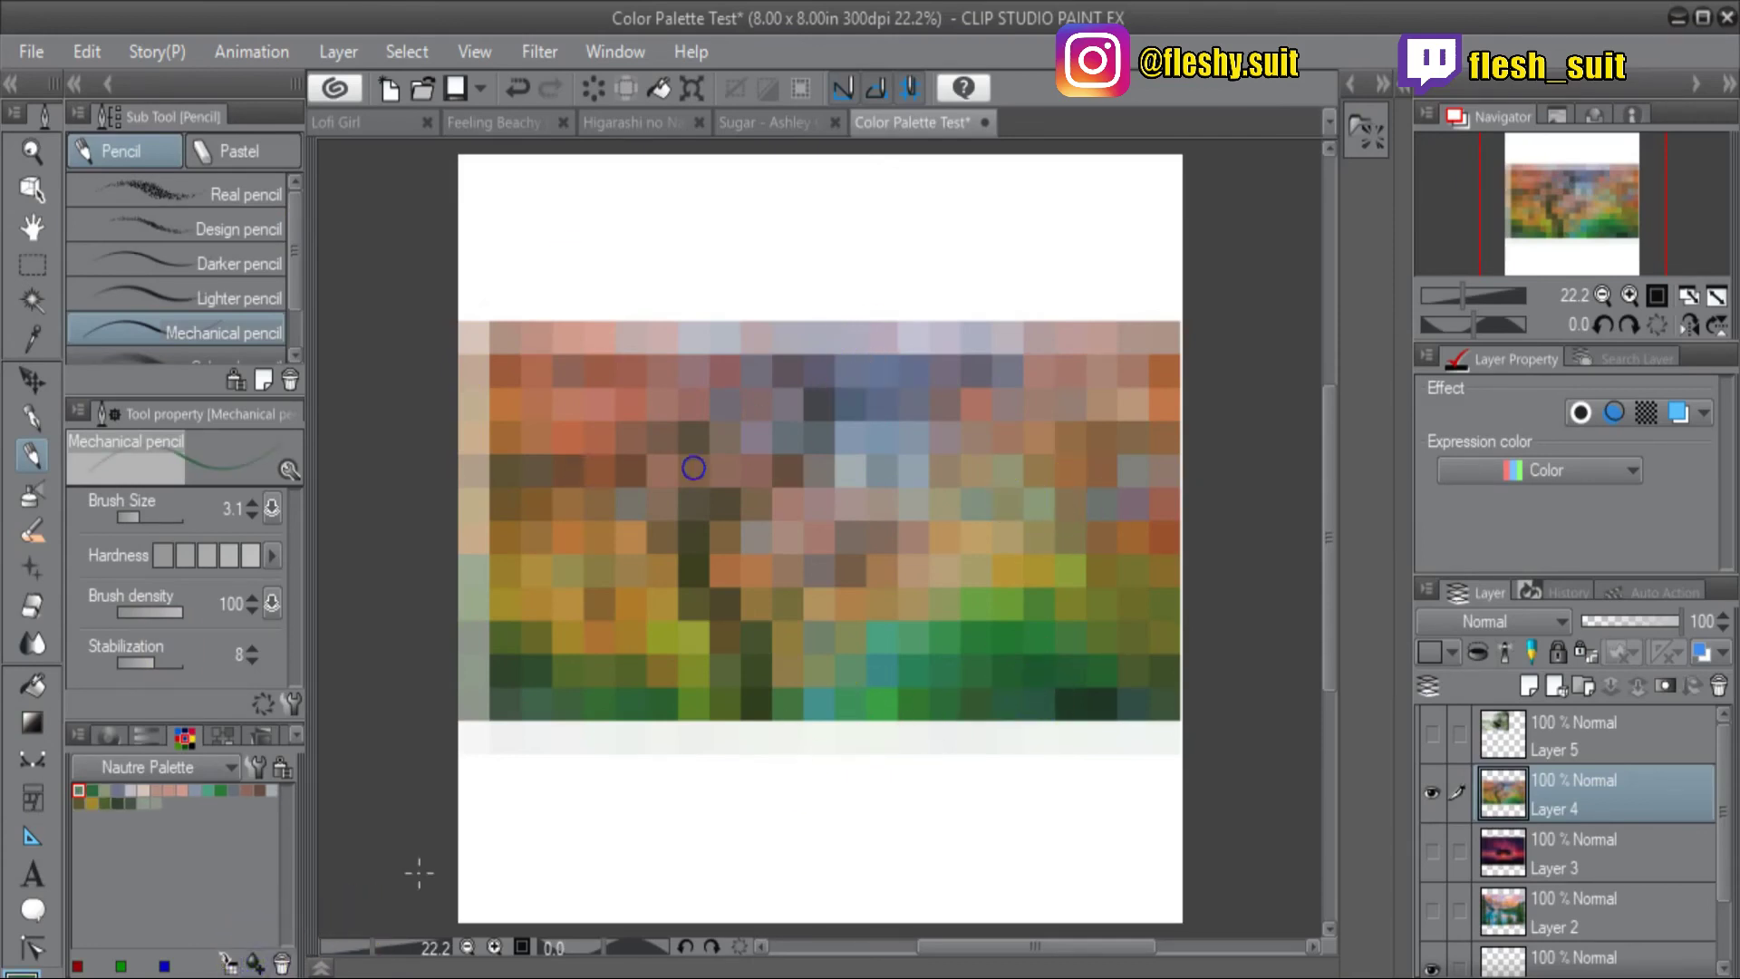
Step: Add one last swatch, then toggle Layer 4's mosaic off, on, and off again
left_click(255, 956)
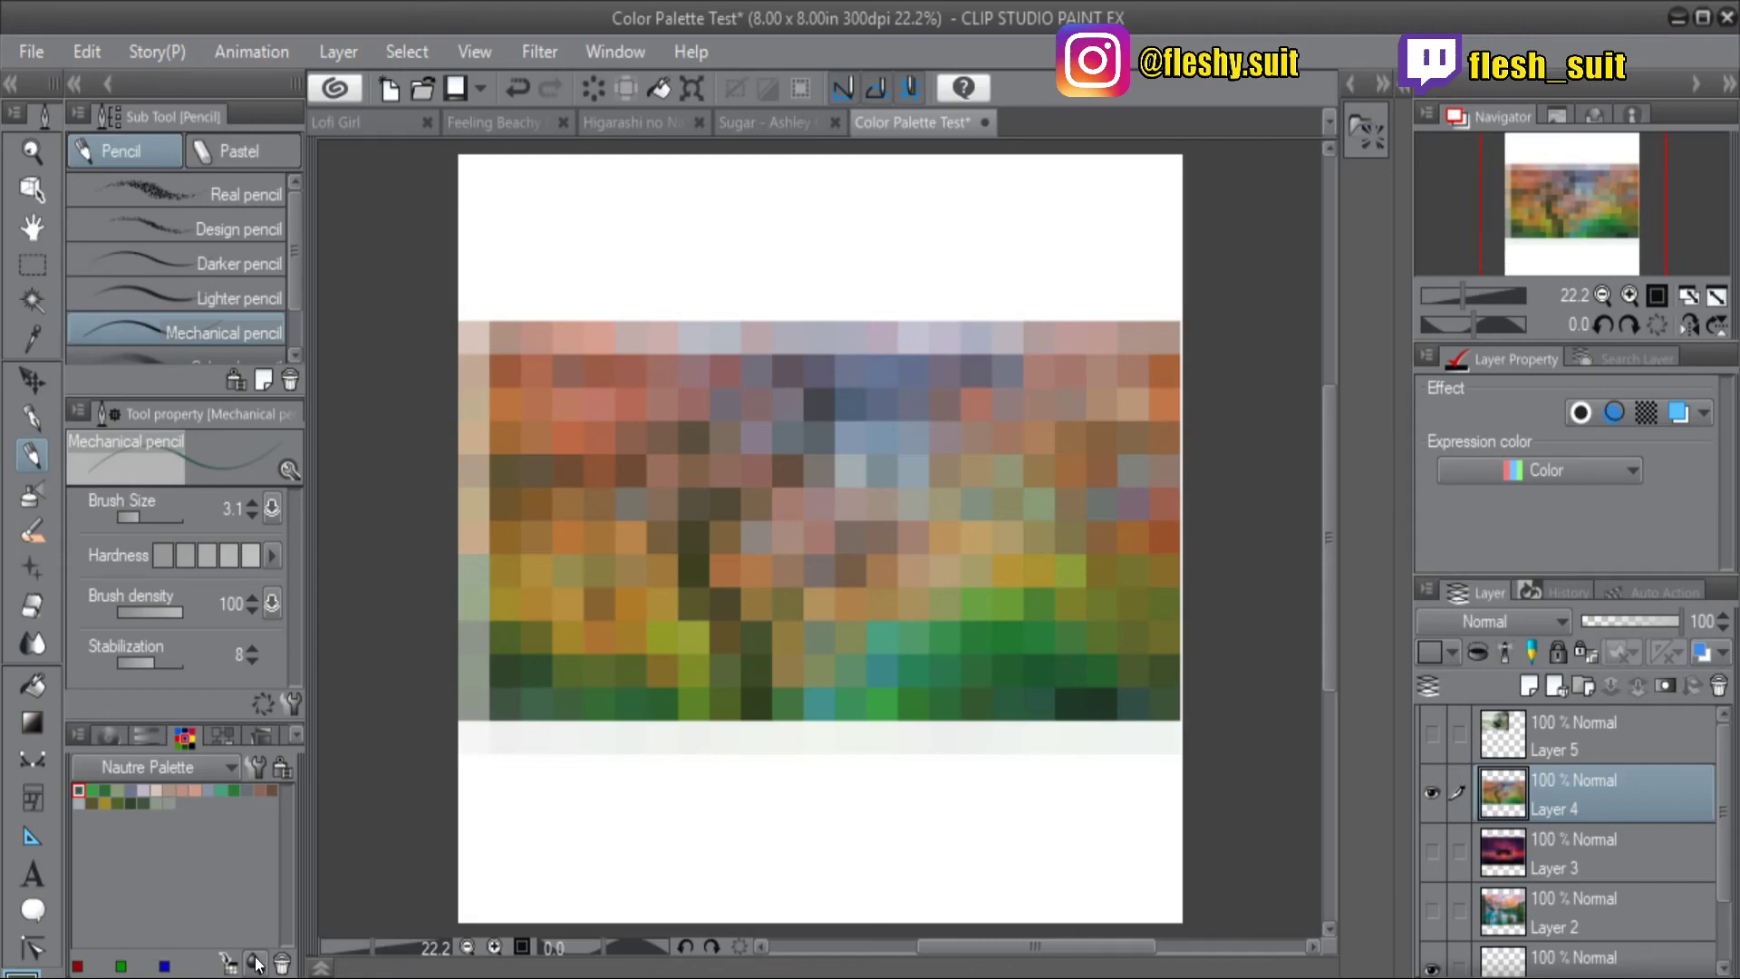
left_click(1432, 793)
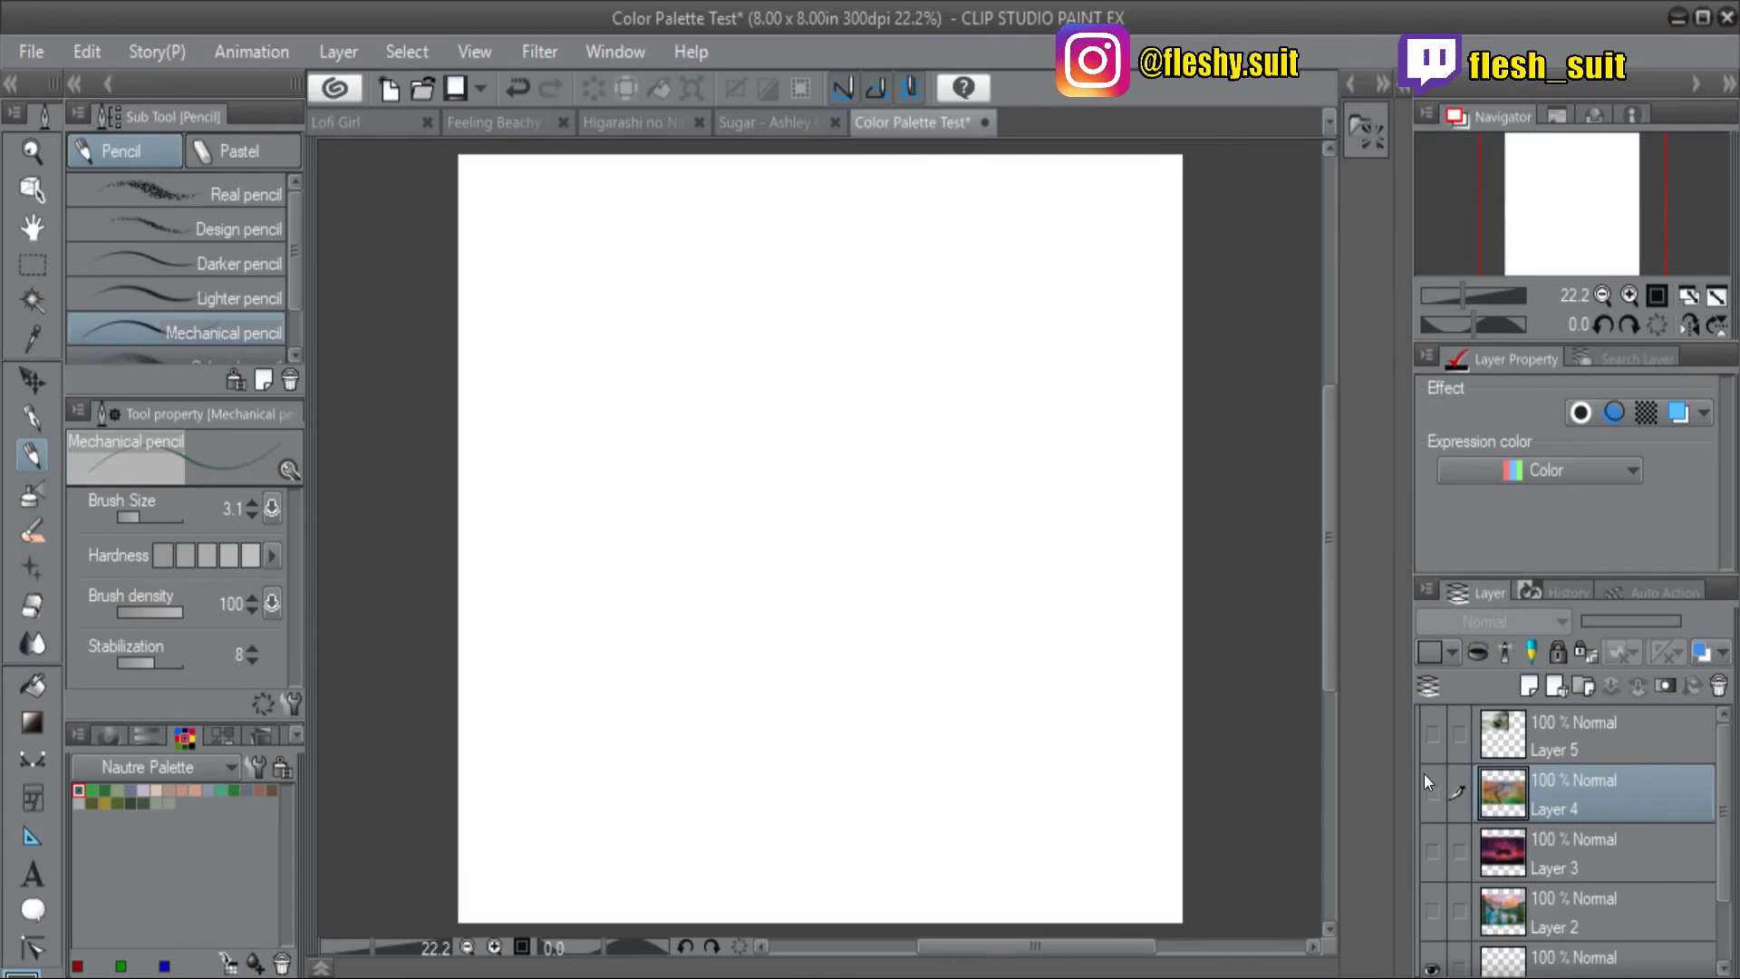
left_click(1433, 793)
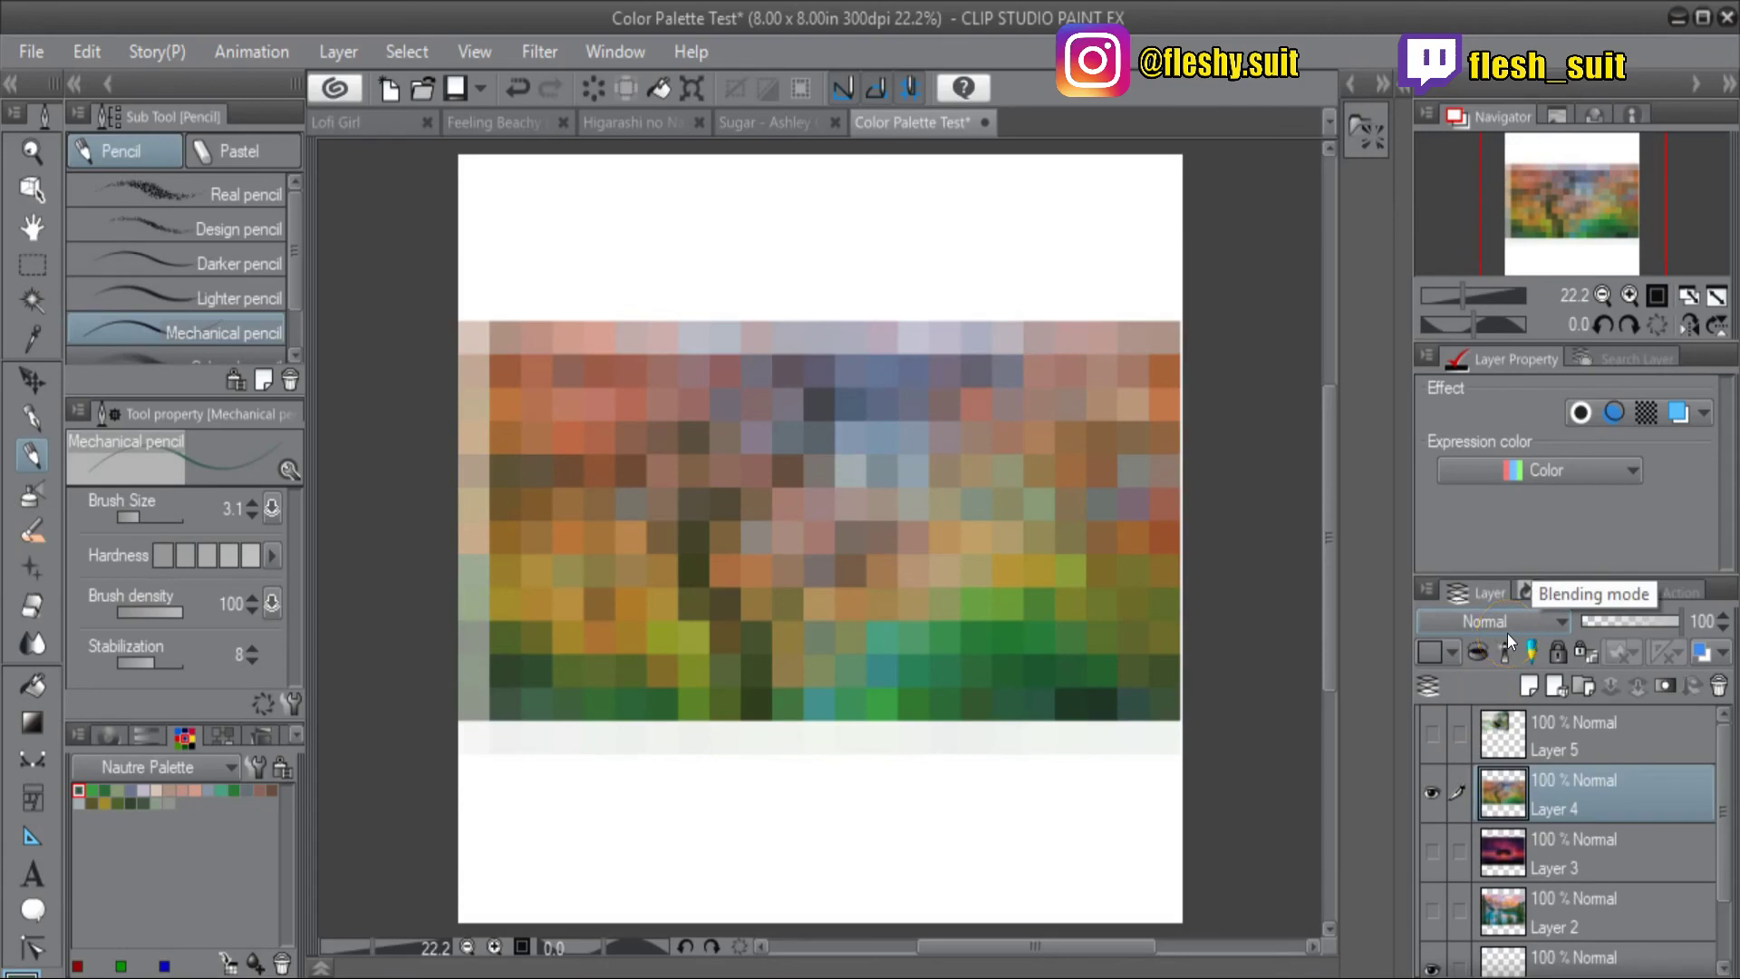
left_click(1430, 792)
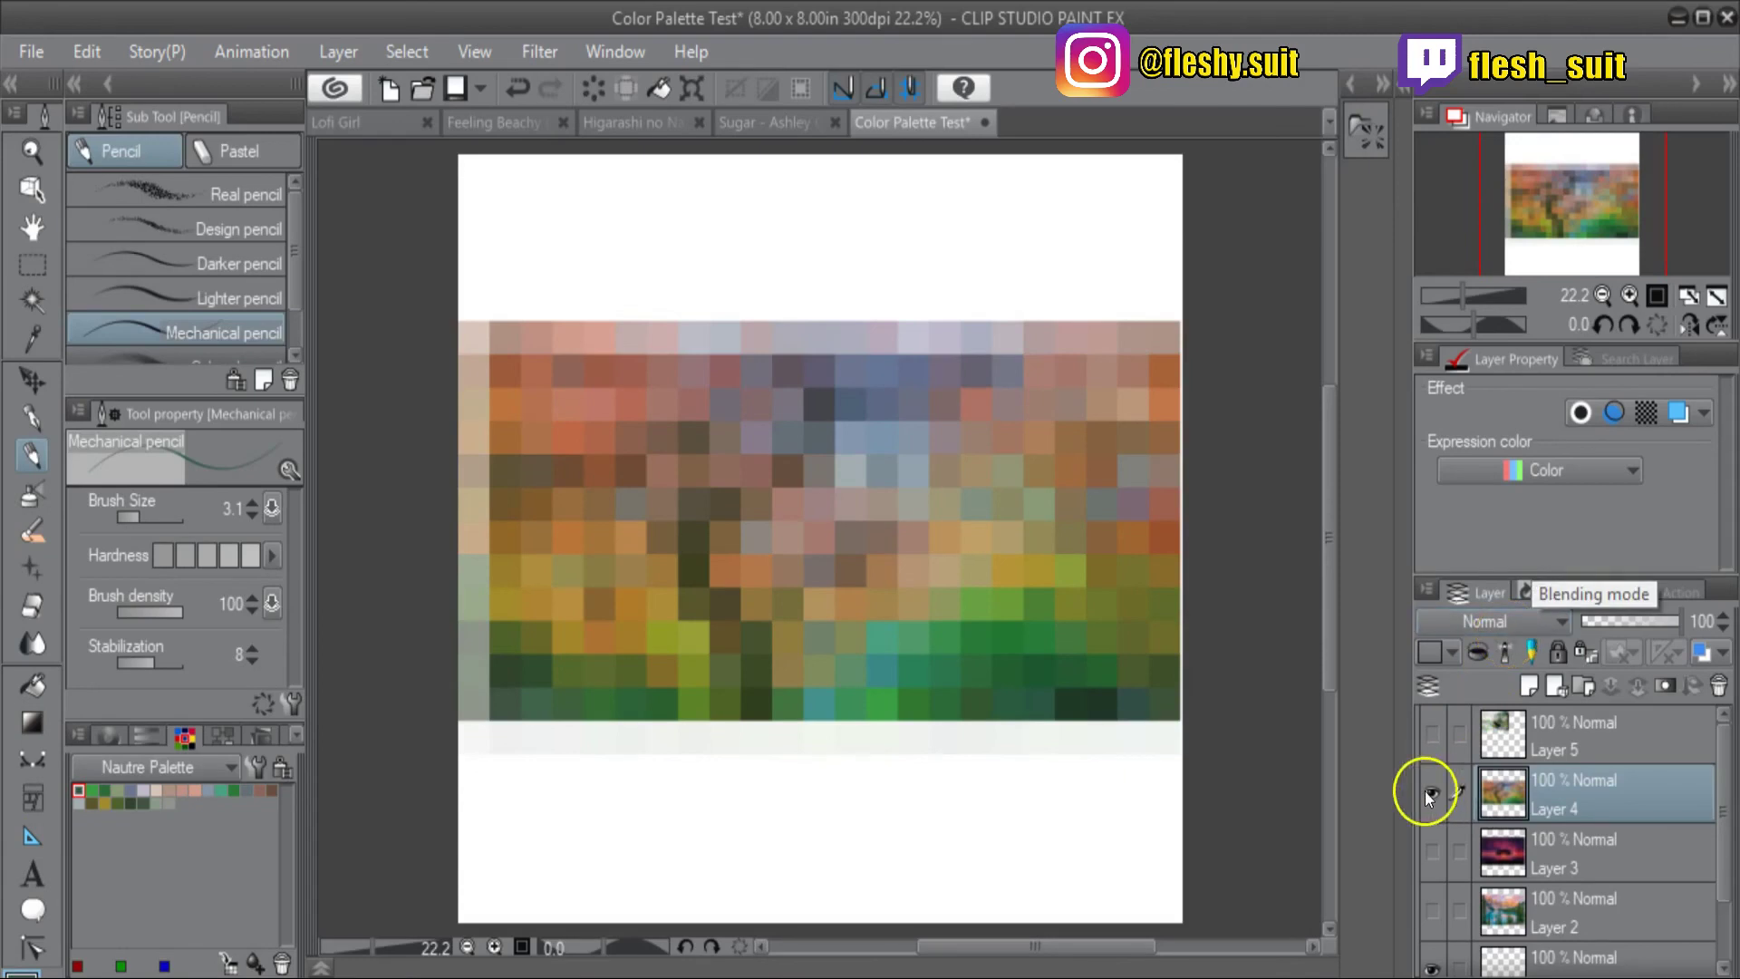